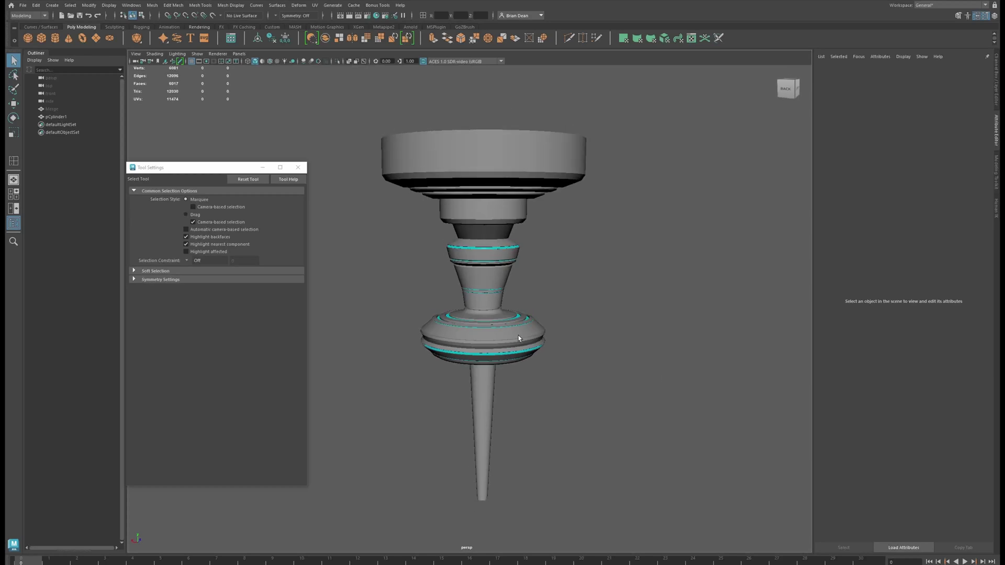
- Hide the existing turned spindle model, pCylinder1, to clear the scene
left_click(521, 338)
scroll(555, 364, "up", 2)
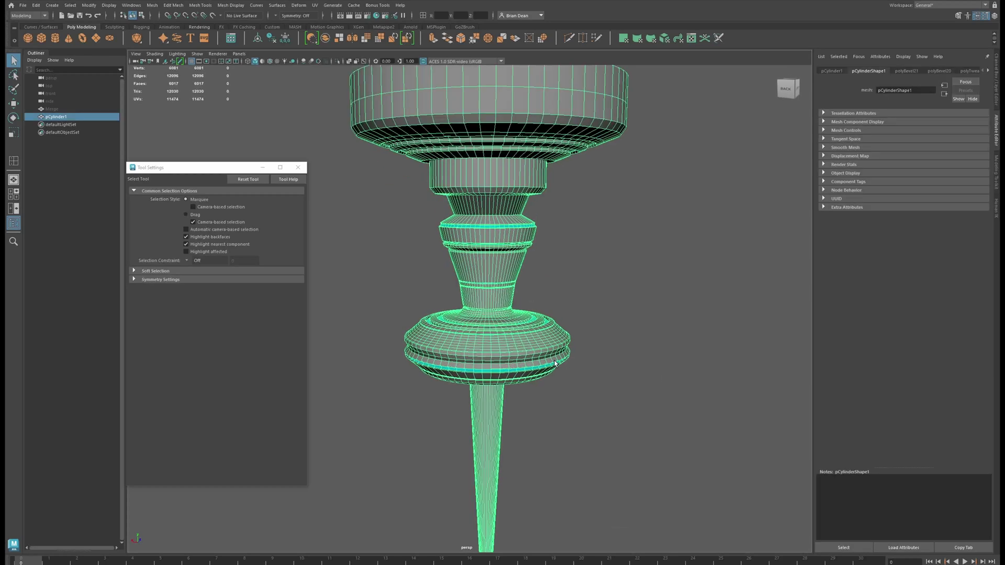
left_click(589, 364)
scroll(586, 363, "down", 2)
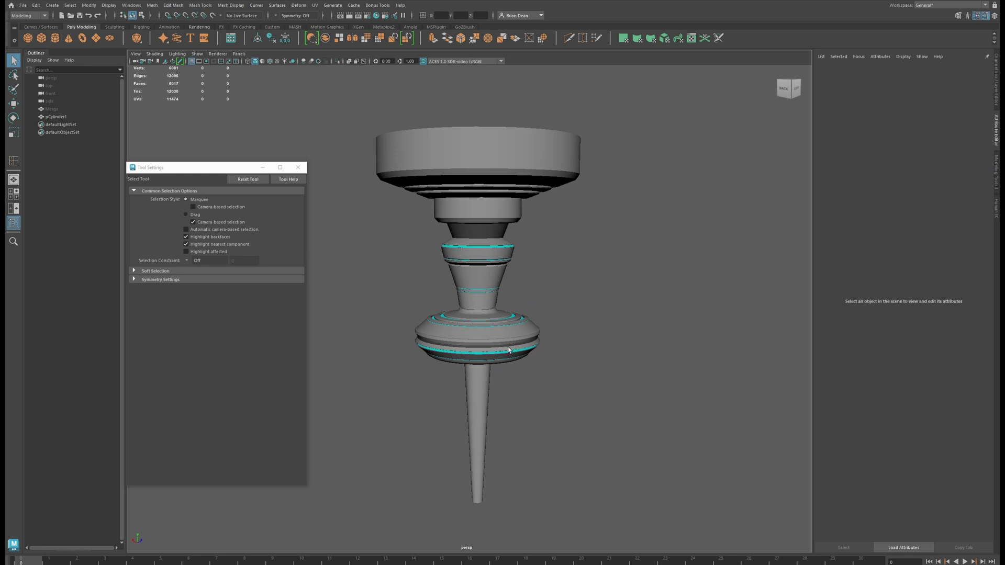
left_click(493, 332)
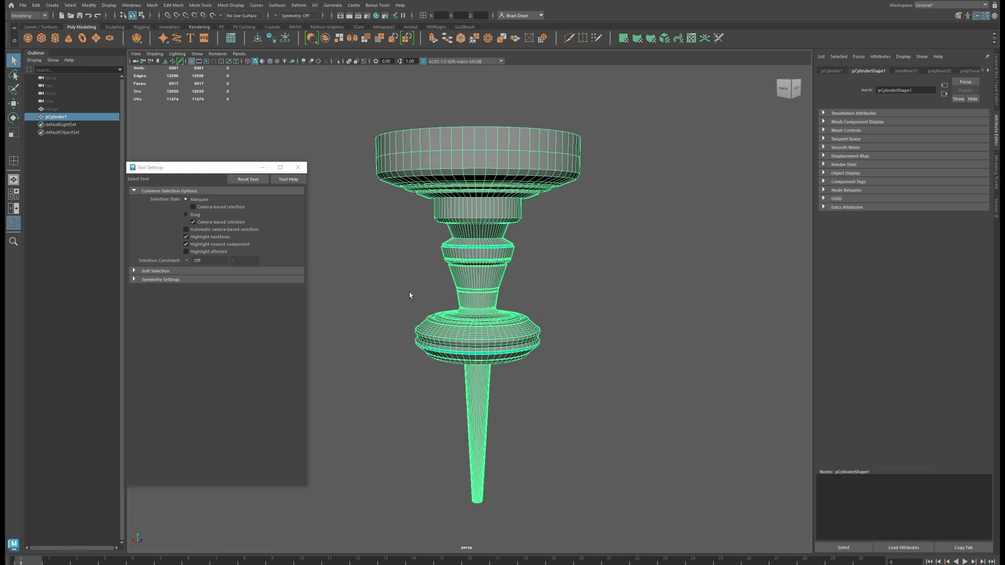
key("ctrl+h")
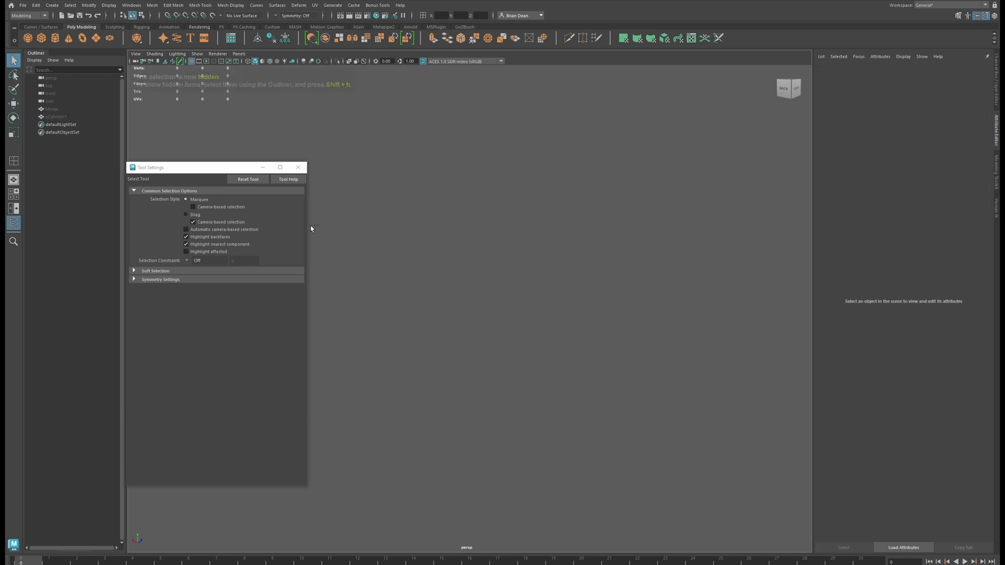
- Create a new polygon cylinder and frame it in the viewport
left_click(55, 38)
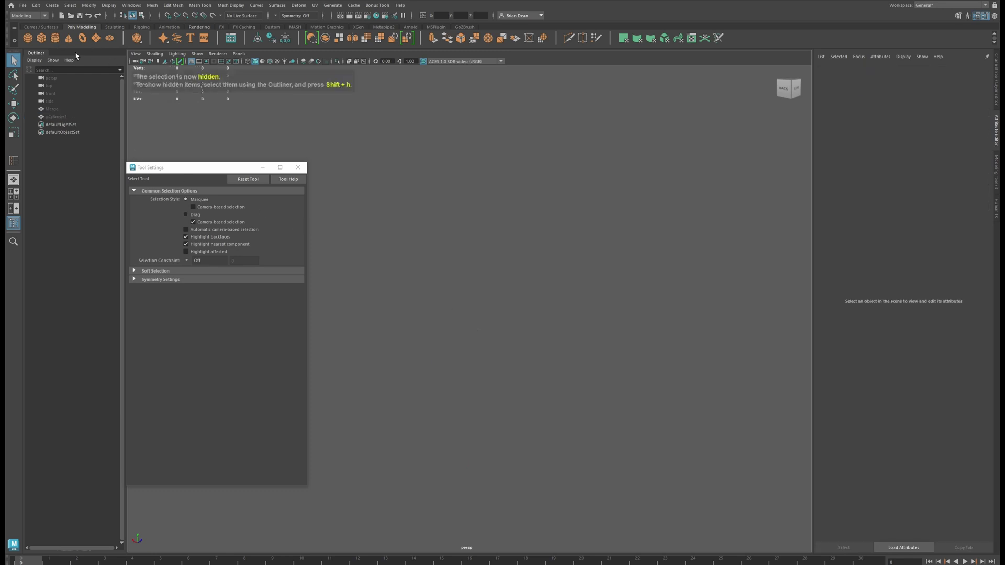
key("r")
key("f")
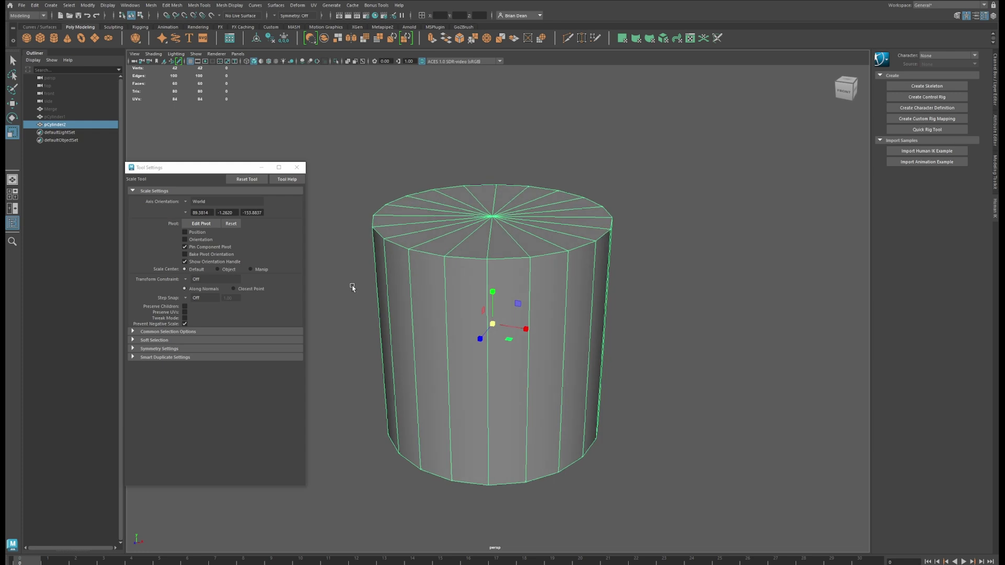
left_click_drag(348, 294, 356, 300, "alt")
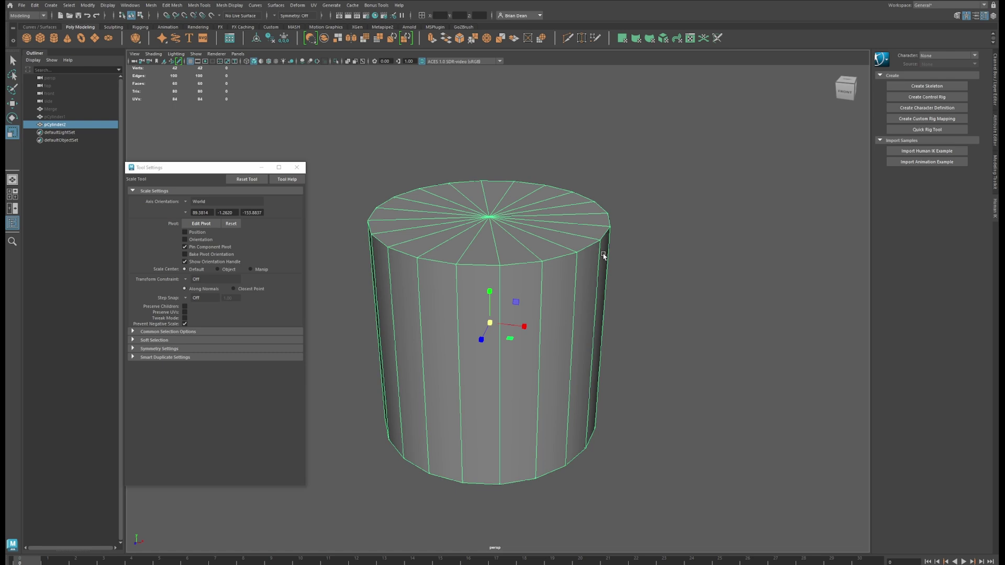
scroll(604, 255, "up", 2)
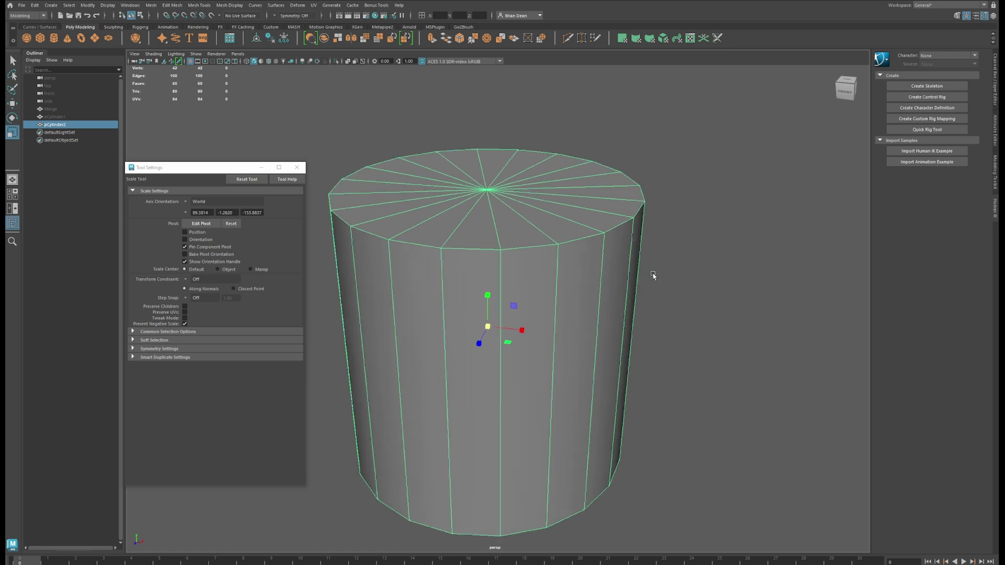
scroll(653, 276, "down", 3)
mouse_move(642, 305)
left_mouse_down("alt")
mouse_move(653, 297)
mouse_move(630, 292)
left_mouse_up("alt")
scroll(608, 292, "up", 2)
- Open the new cylinder's construction attributes and set Subdivisions Axis to 60
left_click(993, 136)
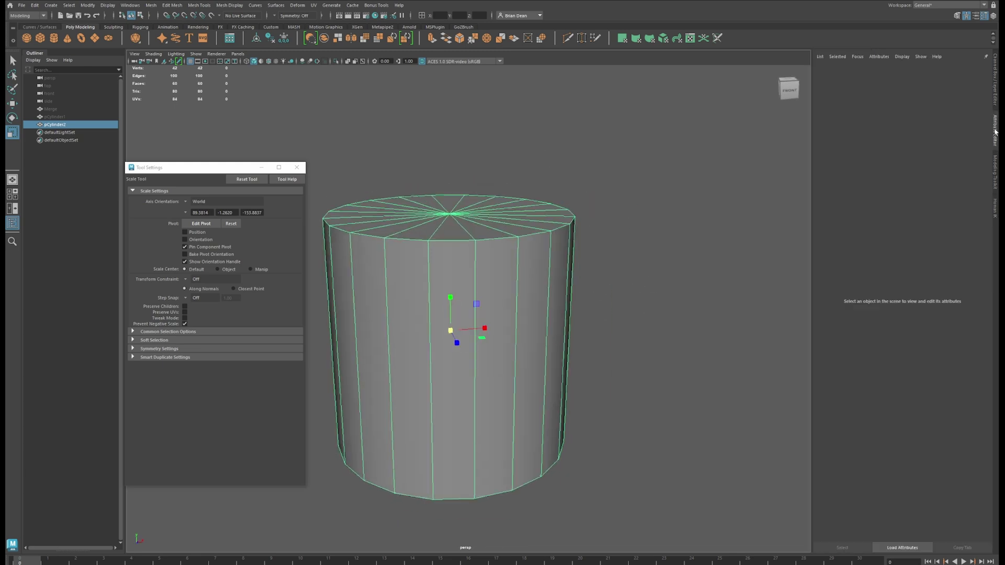
left_click(835, 71)
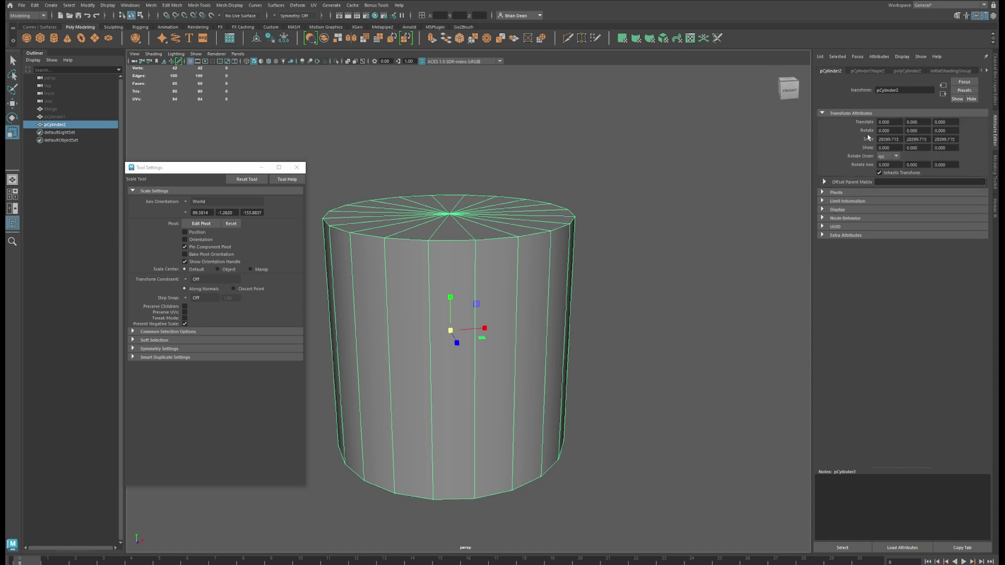
left_click(908, 71)
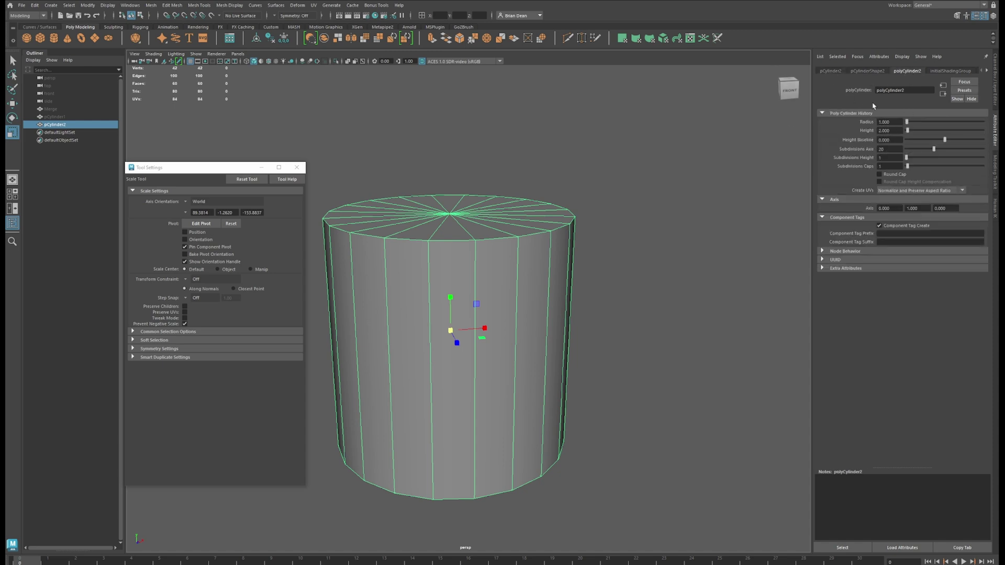
left_click(888, 150)
key("Return")
- Set the cylinder's Subdivisions Height to 5
left_click_drag(648, 212, 663, 225, "alt")
scroll(615, 261, "up", 4)
scroll(636, 266, "down", 3)
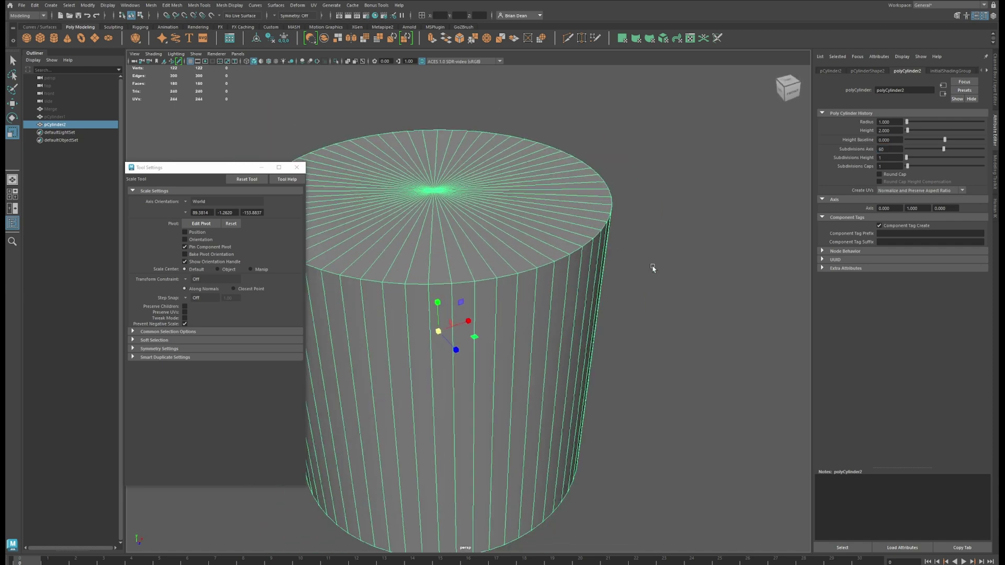
left_click_drag(653, 267, 687, 250, "alt")
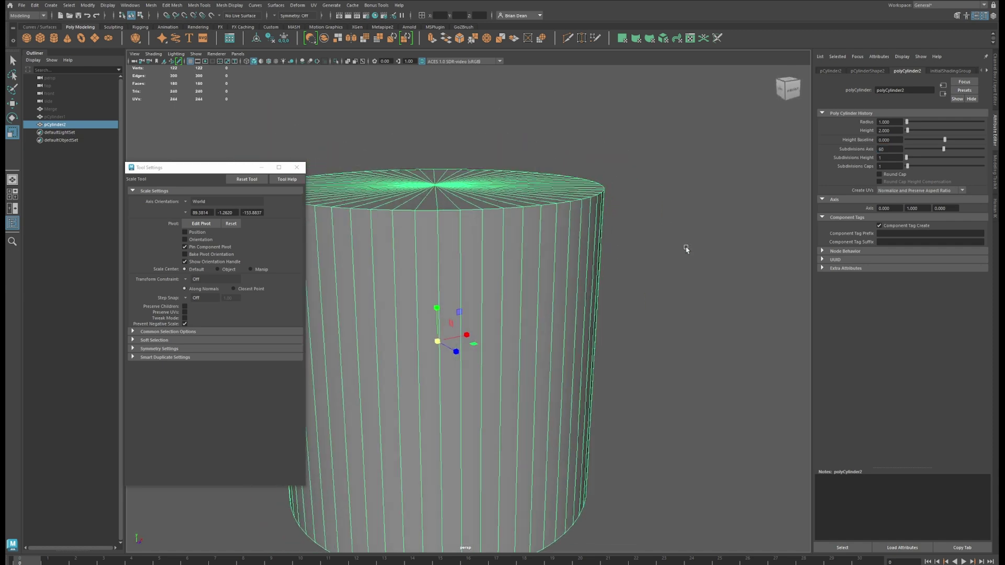
left_click(897, 156)
key("BackSpace")
type("5")
key("Return")
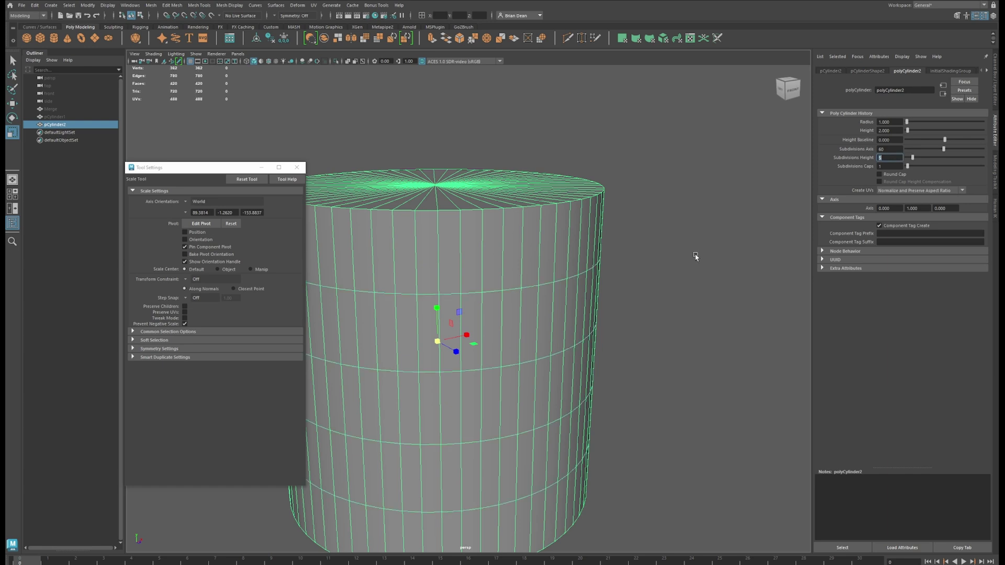
- Enable Round Cap on the cylinder and set Subdivisions Caps to 5
scroll(592, 327, "down", 3)
left_click_drag(593, 327, 587, 318, "alt")
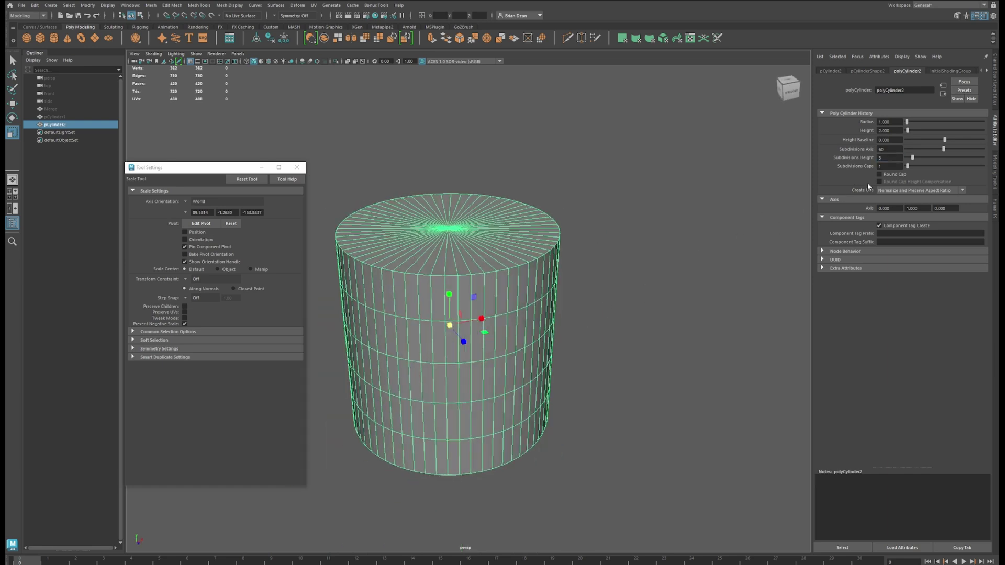
left_click(879, 175)
left_click(890, 167)
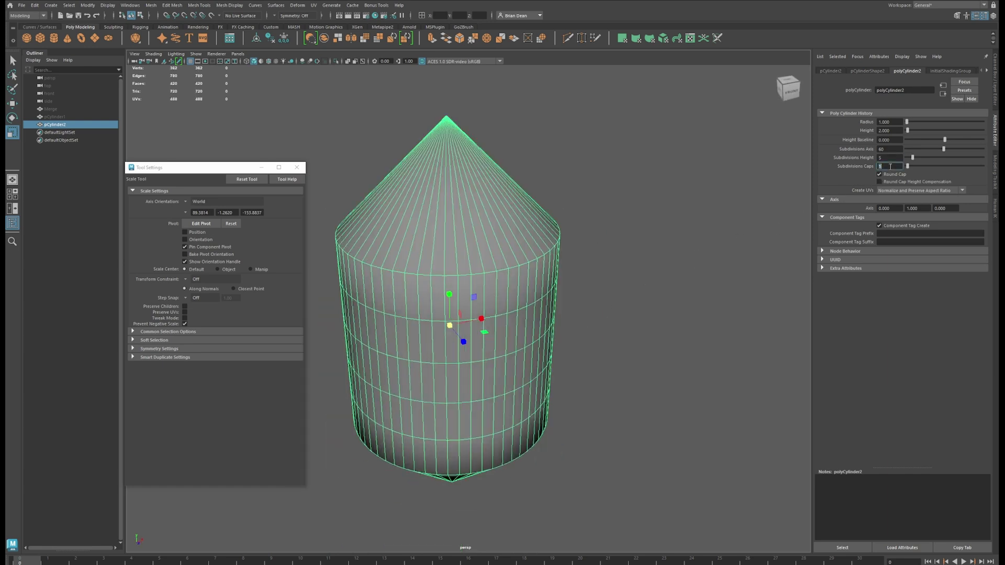
type("5")
key("Return")
left_click_drag(665, 257, 703, 276, "alt")
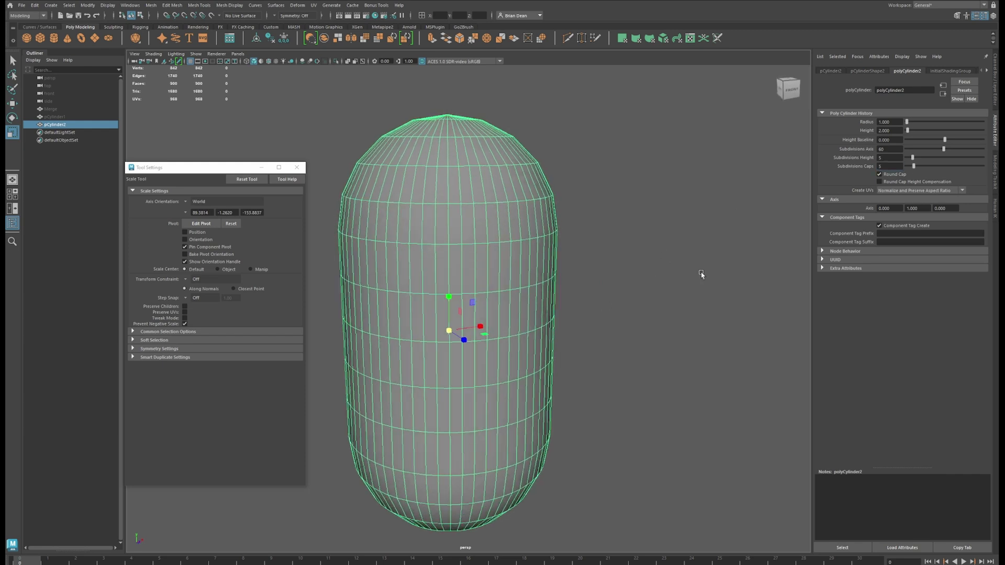
- Set the cylinder's Subdivisions Caps and Subdivisions Height both to 10
type("10")
key("Return")
left_click(895, 157)
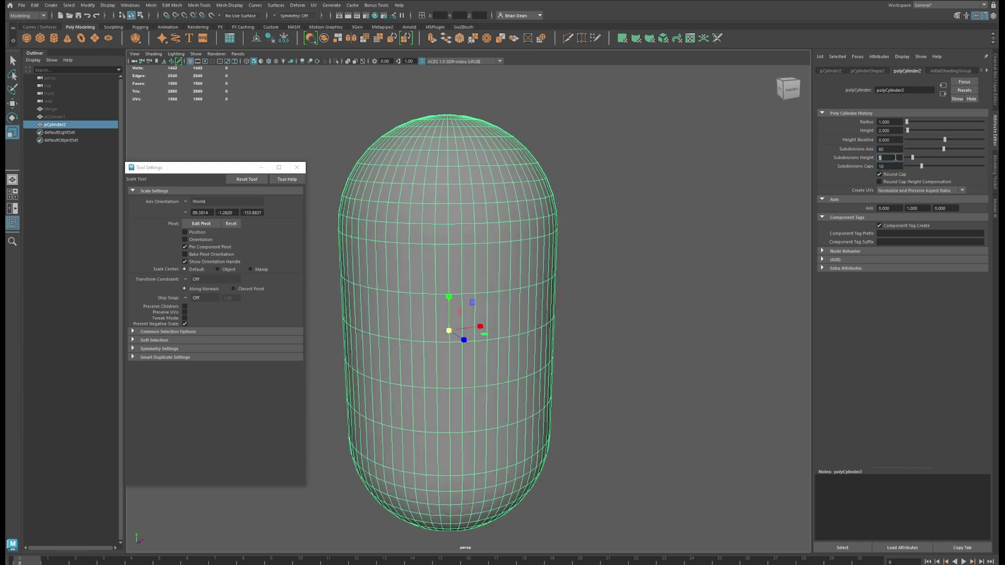
type("10")
key("Return")
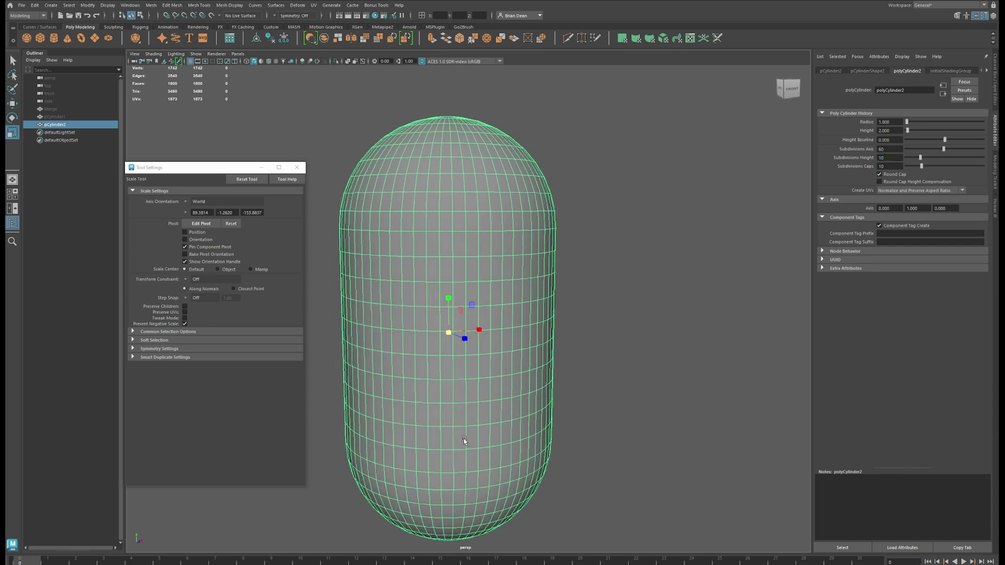
- Show the capsule in the orthographic side view and switch it to vertex editing
scroll(604, 397, "up", 2)
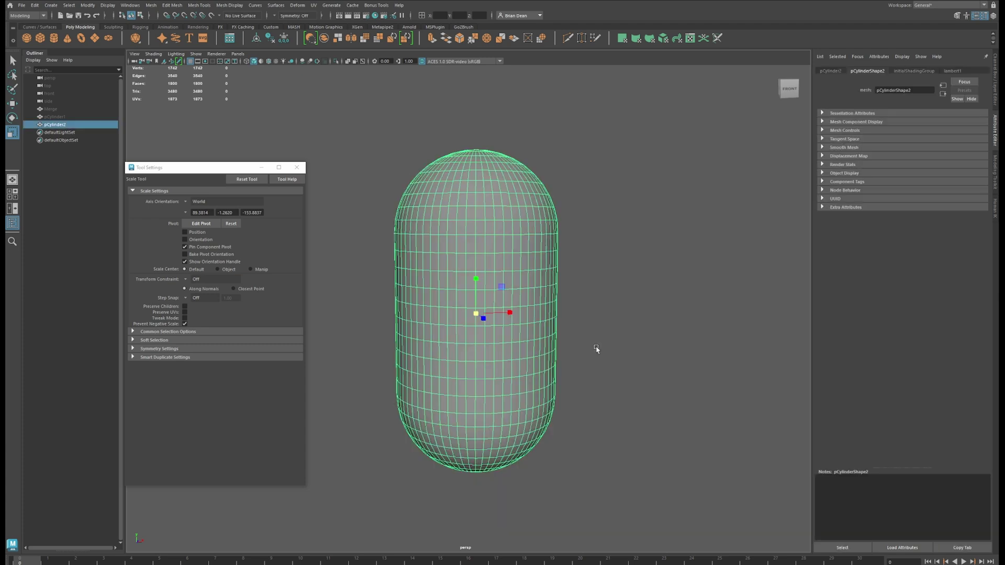
left_click(597, 349)
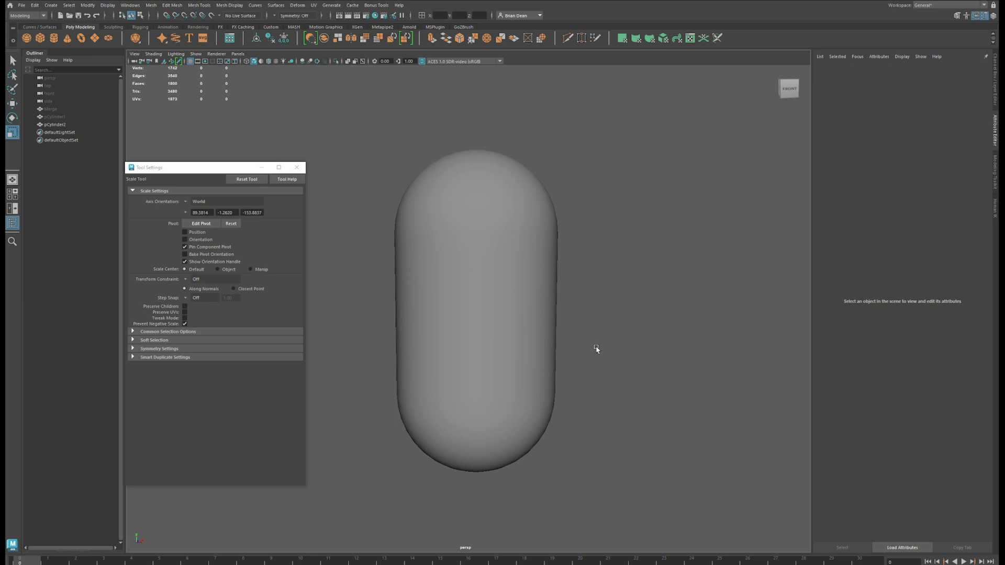
scroll(597, 349, "up", 3)
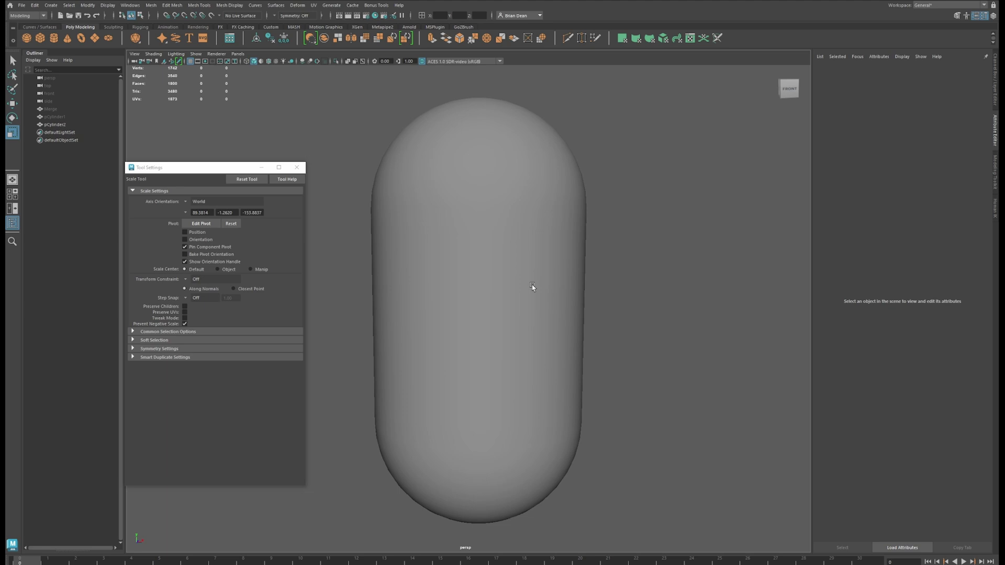
left_click_drag(517, 296, 523, 355, "alt")
left_click(508, 366)
key("space")
scroll(524, 354, "down", 5)
scroll(528, 355, "down", 5)
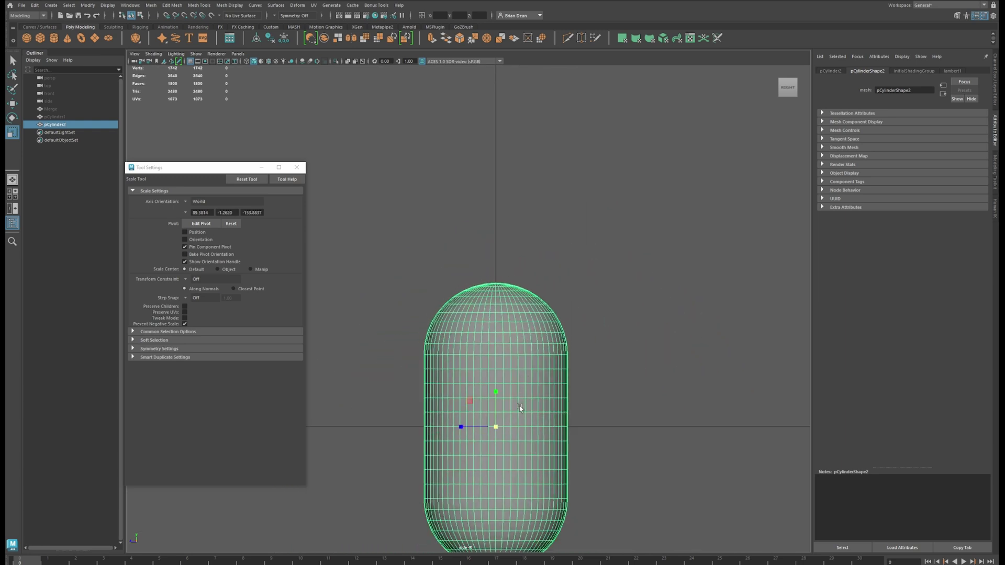
right_click_drag(495, 285, 443, 287)
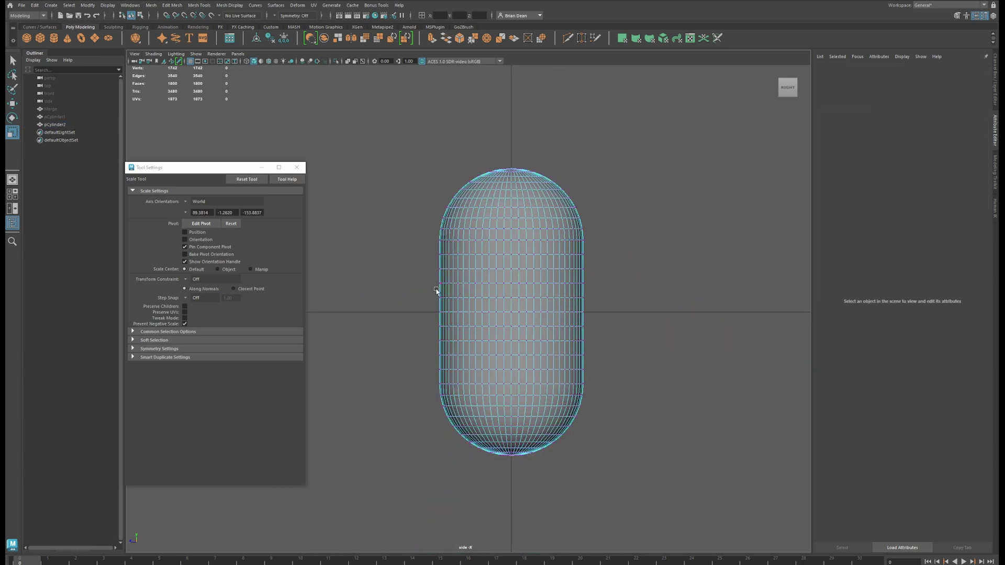
- Shape the capsule's lower half into a narrower, longer stem by scaling its vertices and moving them down
left_click_drag(419, 291, 680, 490)
left_click_drag(503, 376, 458, 393)
key("w")
left_click_drag(514, 339, 512, 241)
key("r")
key("w")
left_click_drag(508, 308, 509, 378)
- Flatten the dome at the top of the head and lower its vertices
left_click_drag(417, 139, 646, 240)
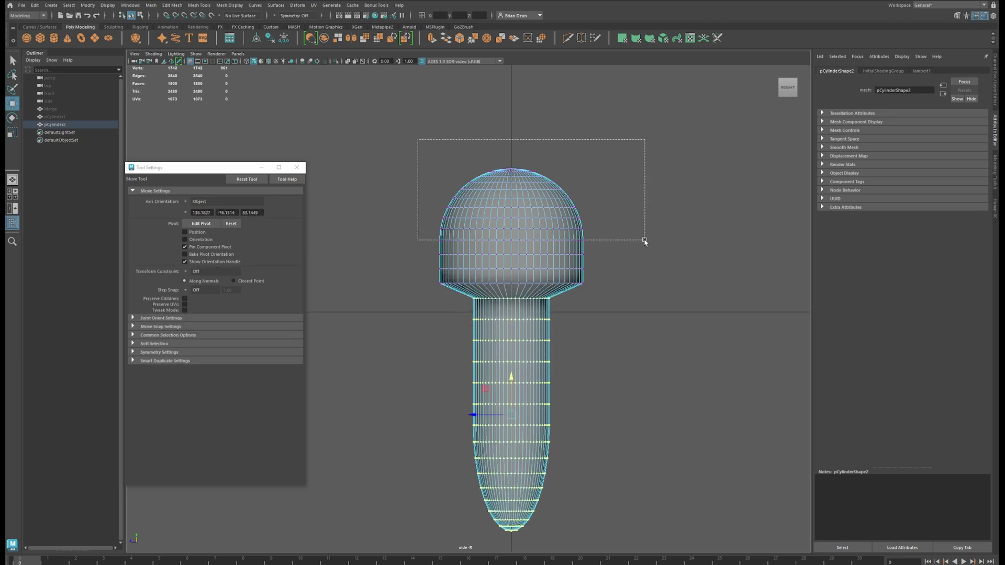
key("r")
key("w")
left_click_drag(511, 164, 512, 188)
- Scale a band of vertices around the middle of the stem inward to form a recessed neck
left_click_drag(457, 354, 571, 392)
key("r")
left_click_drag(512, 299, 512, 251)
scroll(563, 381, "up", 2)
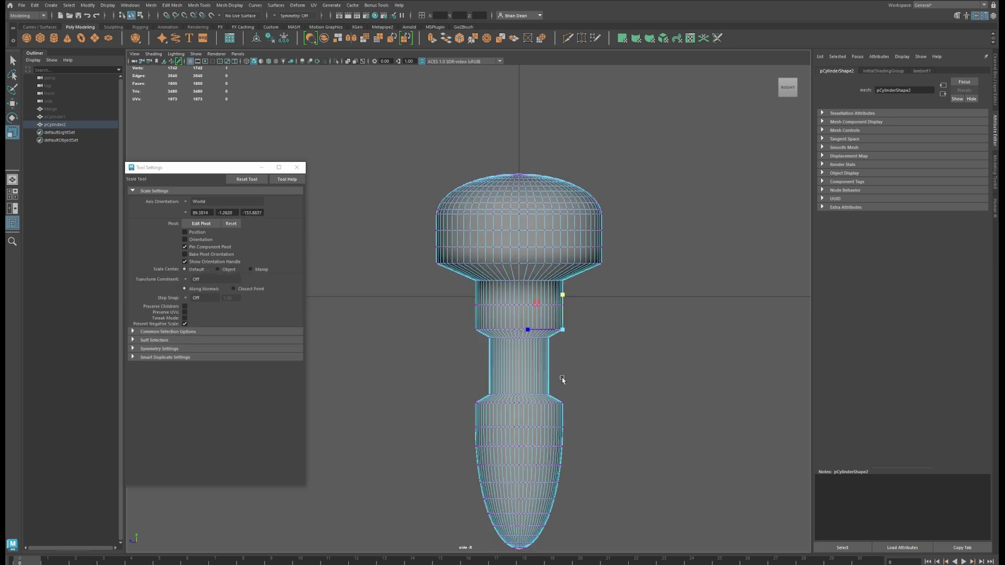
- Flatten the vertices at the stem's lower tip and return to the perspective view of the model
middle_click_drag(563, 382, 547, 222, "alt")
left_click_drag(456, 348, 550, 398)
left_click_drag(501, 326, 501, 344)
key("w")
middle_click_drag(545, 266, 558, 355, "alt")
left_click(571, 345)
left_click(502, 333)
right_click(441, 322)
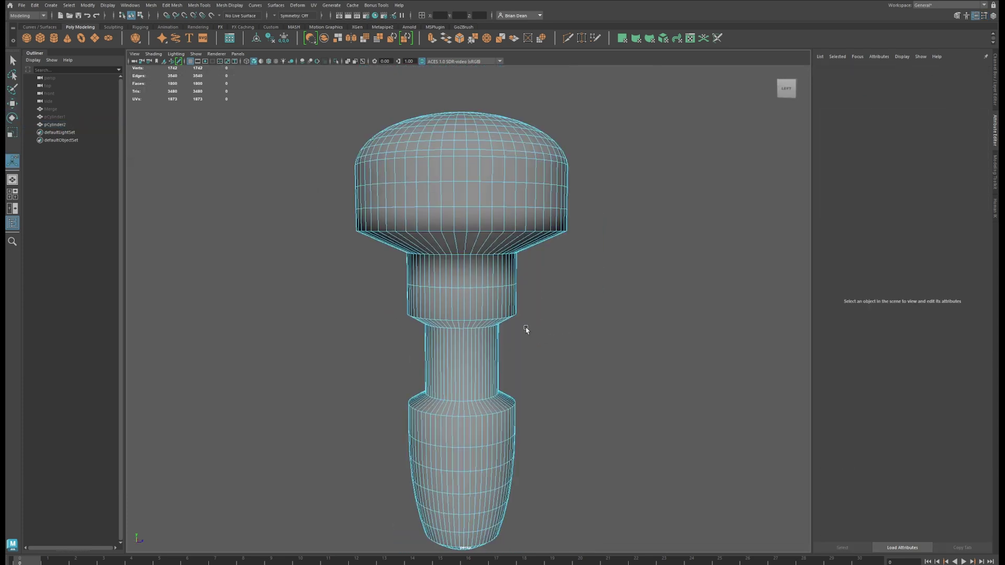
- Bevel the horizontal edge loop around the middle of the collar beneath the head with a fraction of 0.05
scroll(511, 326, "up", 8)
middle_click_drag(451, 300, 451, 332, "alt")
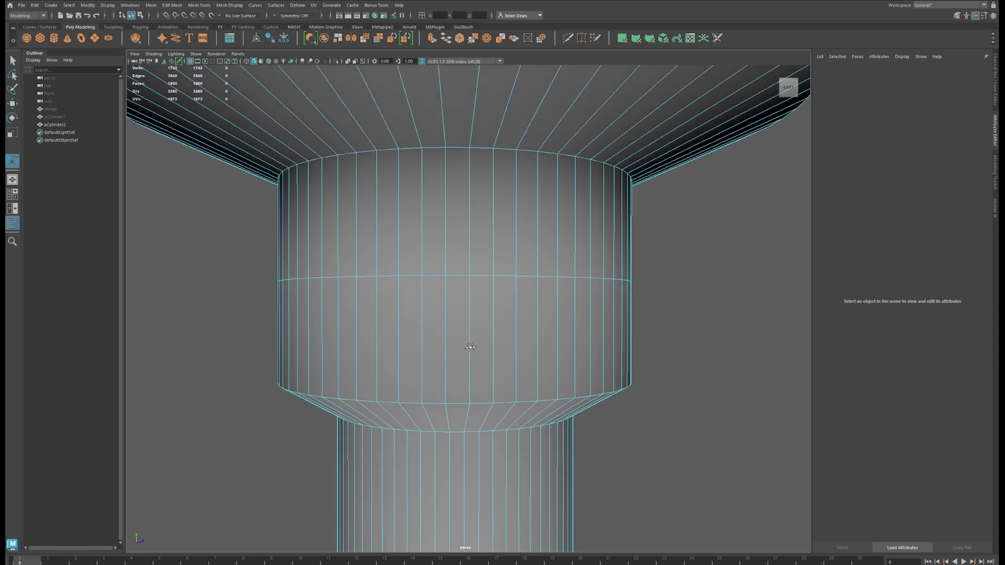
right_click_drag(461, 308, 460, 285)
left_click(459, 276)
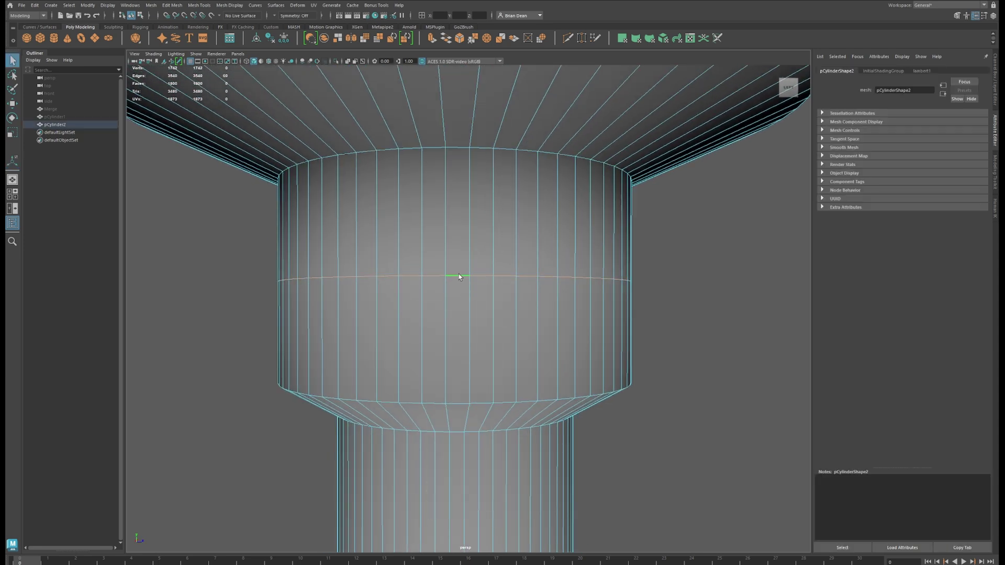
double_click(459, 275)
key("ctrl+b")
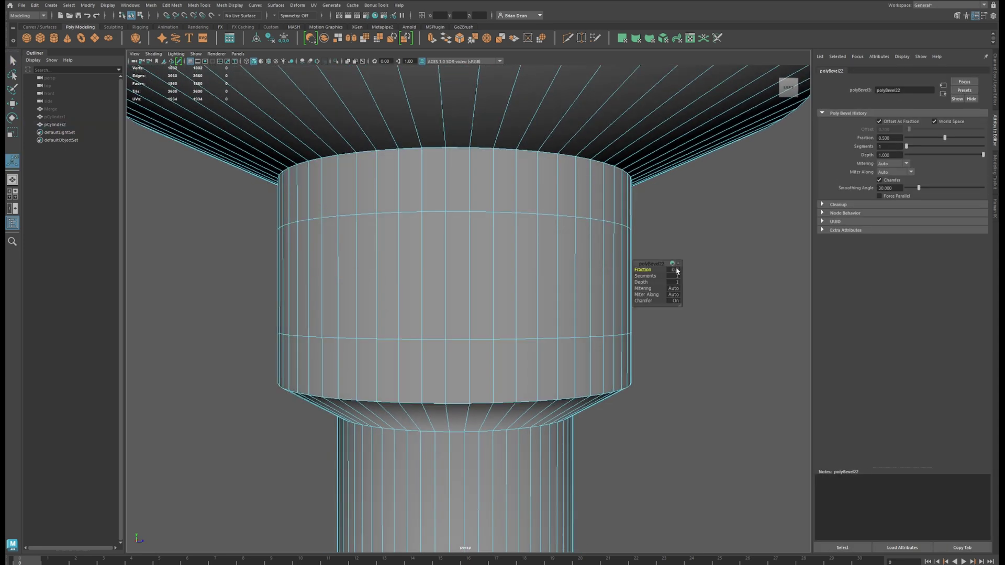
type("0.2")
key("Return")
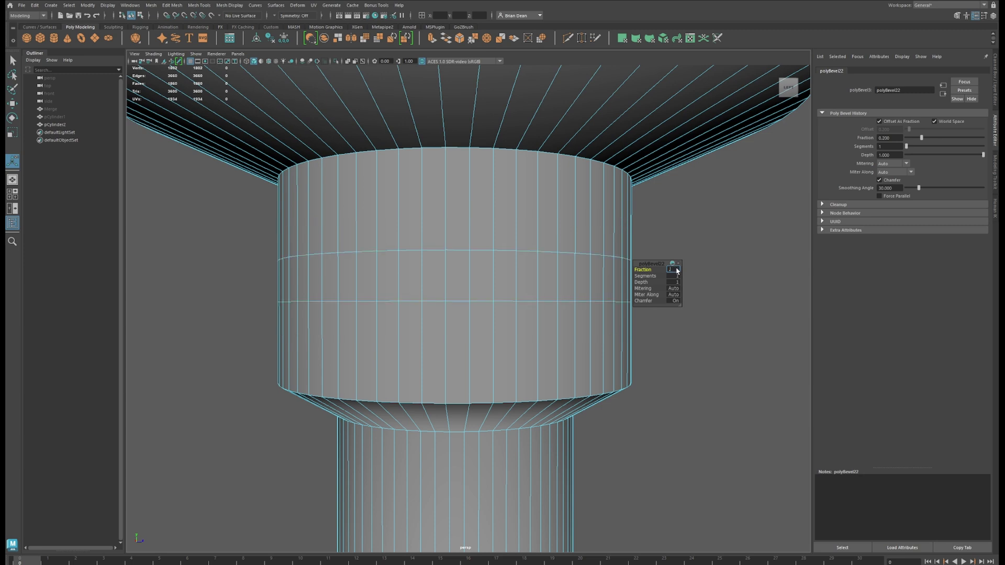
type("0.1")
key("Return")
key("Return")
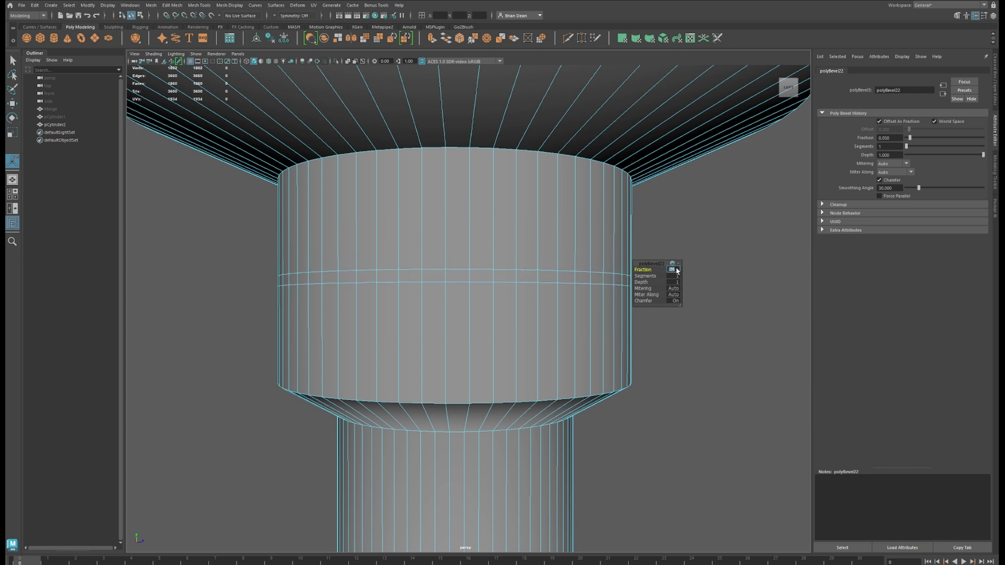
- Extrude the thin ring of faces around the middle of the collar inward with a thickness of -300
left_click_drag(453, 297, 471, 310, "alt")
right_click_drag(465, 293, 466, 313)
key("q")
left_click(470, 300)
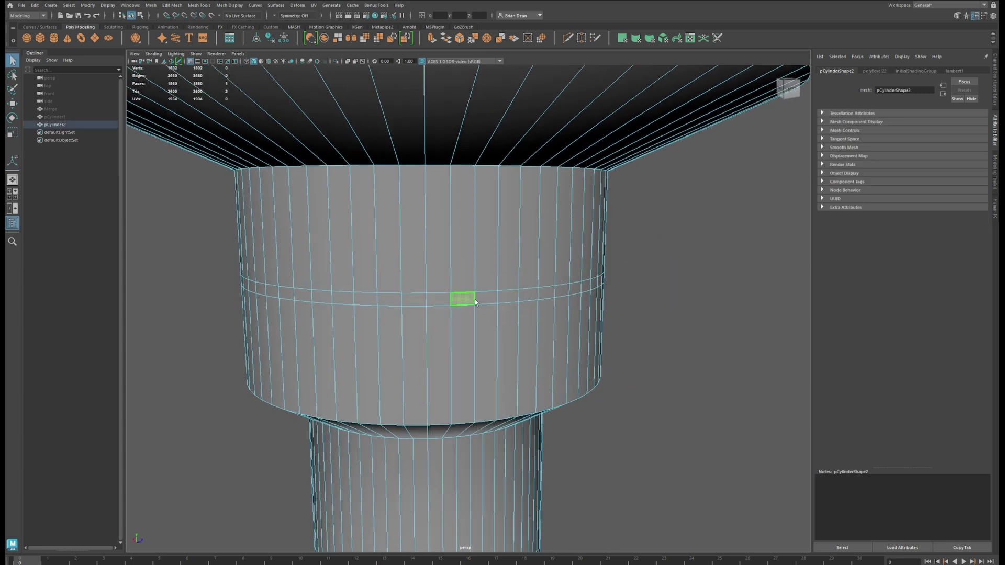
double_click(493, 300, "shift")
key("ctrl+e")
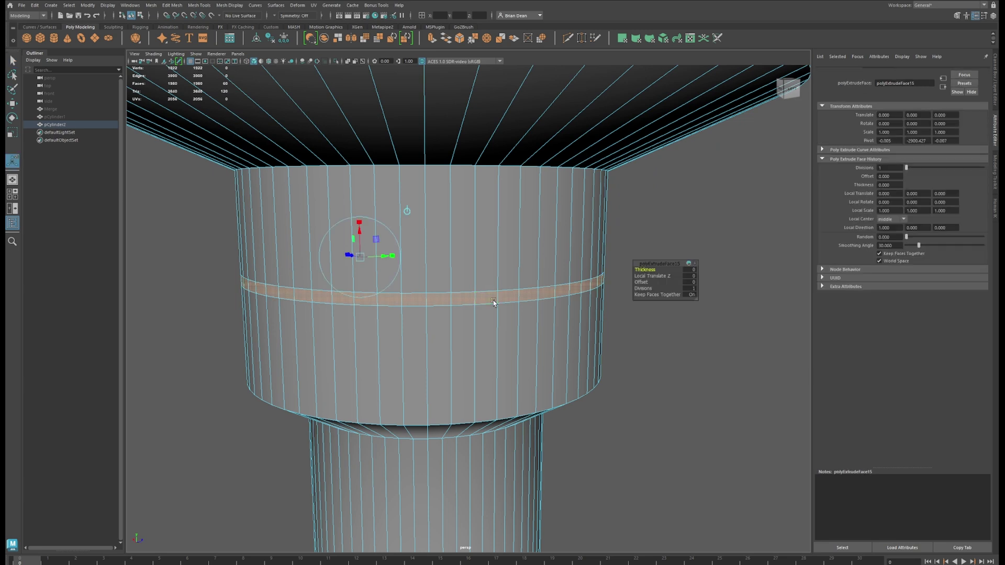
left_click(690, 272)
type("-3")
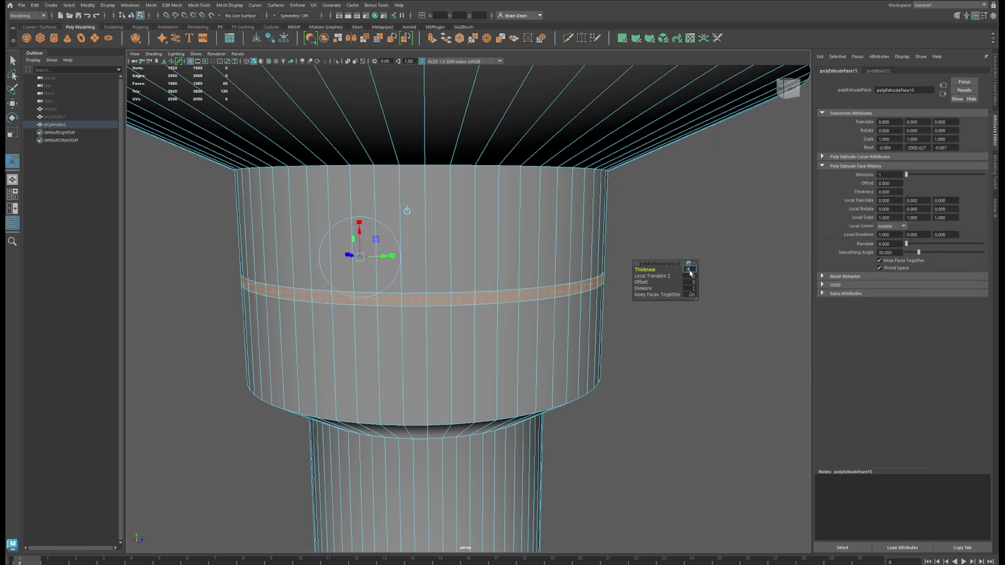
type("00")
key("Return")
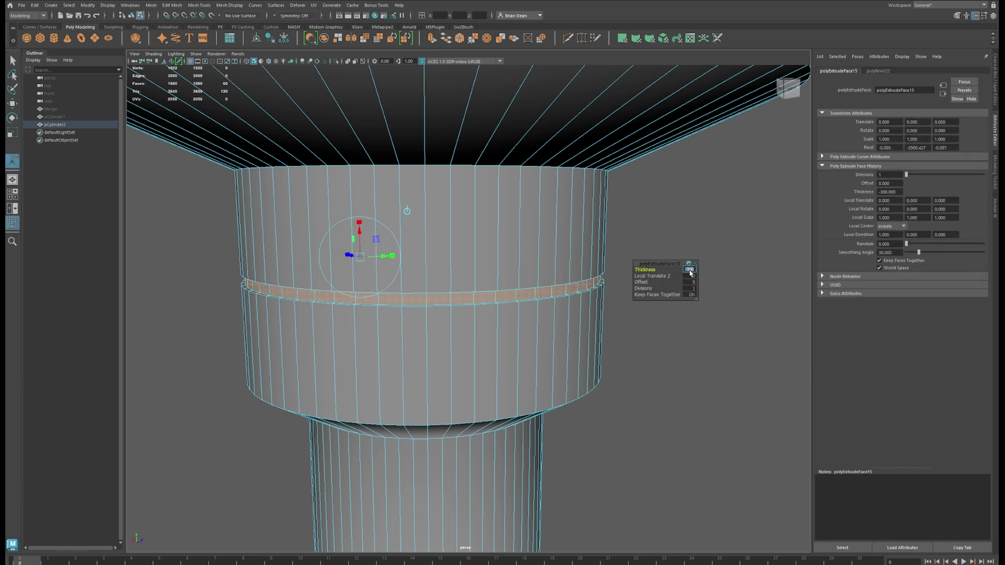
- Assign the existing Light material to the groove faces and return to object mode
right_click(462, 300)
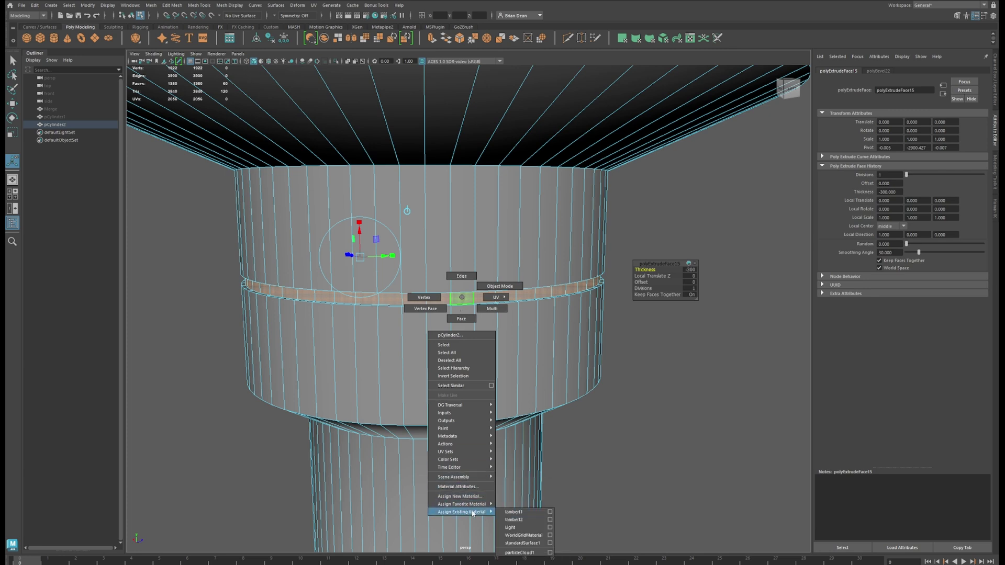
left_click(518, 525)
scroll(617, 442, "down", 10)
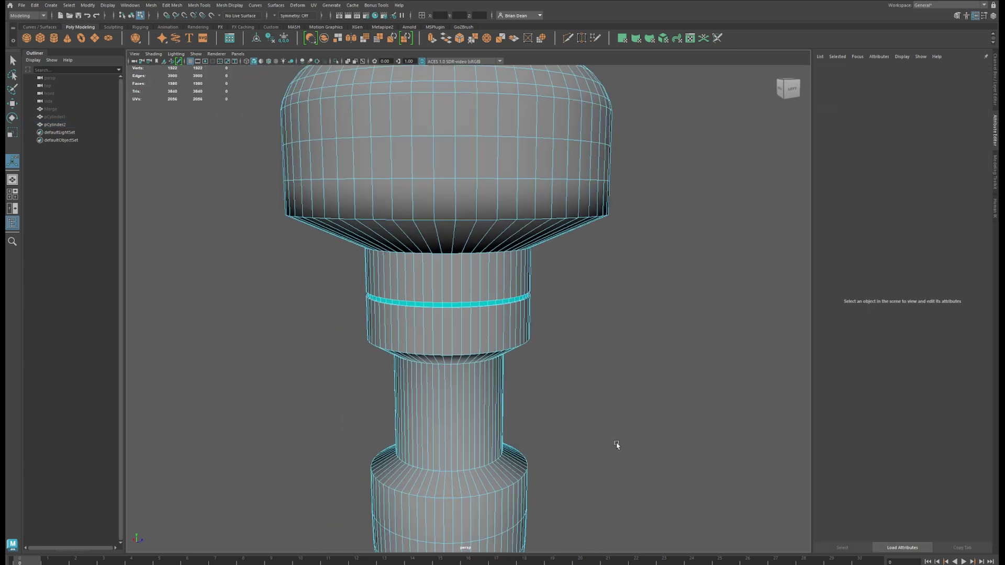
right_click(475, 308)
left_click(513, 296)
left_click(565, 335)
scroll(582, 361, "up", 10)
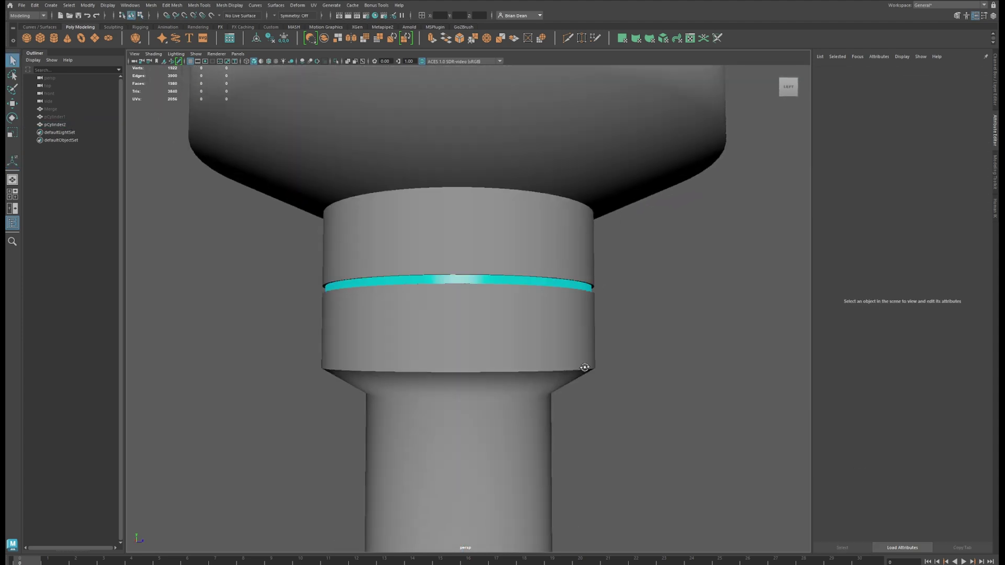
left_click_drag(585, 368, 449, 361, "alt")
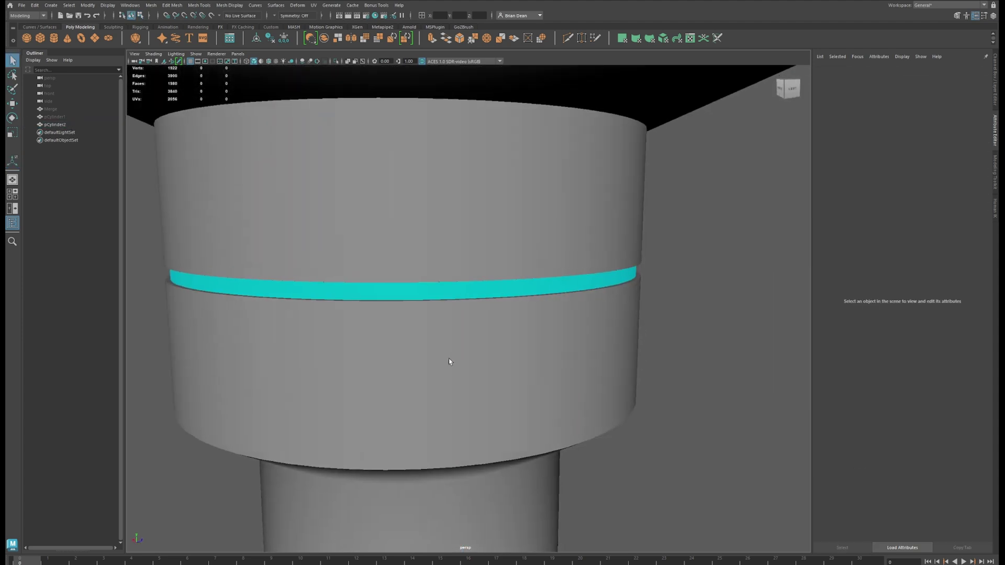
- Insert a horizontal edge loop around the collar, midway between the cyan groove and the collar's lower edge
left_click(450, 366)
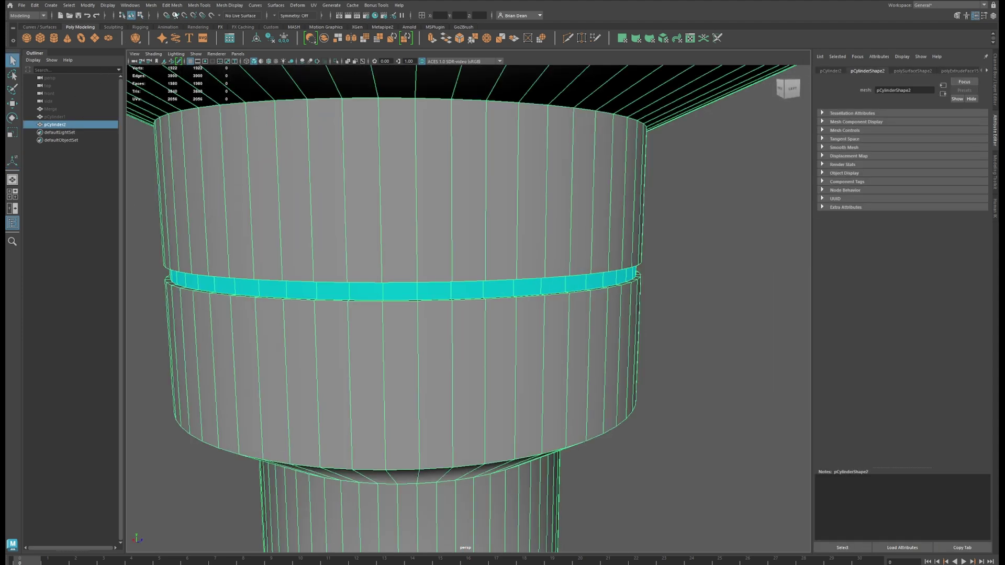
left_click(199, 6)
left_click(231, 64)
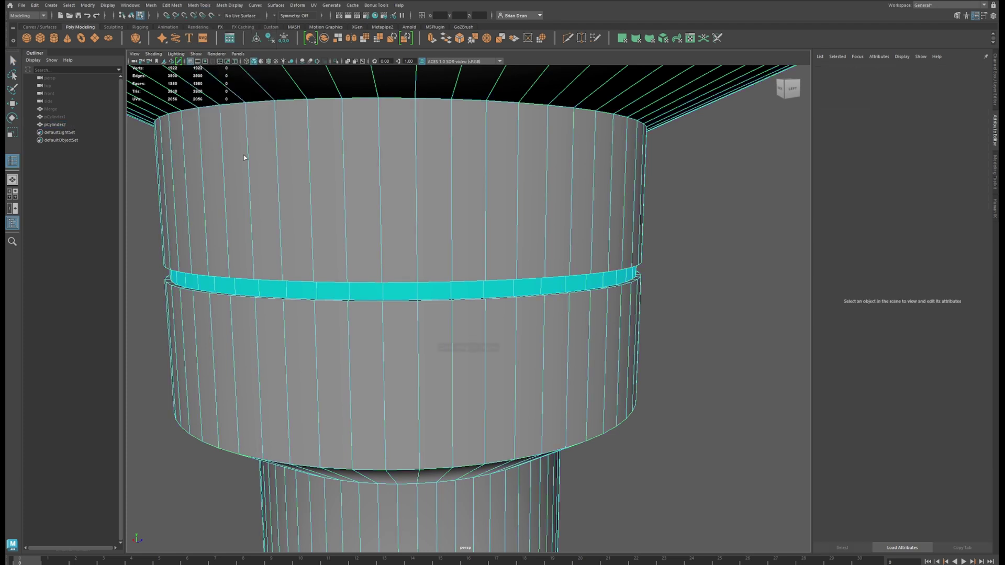
left_click(318, 403)
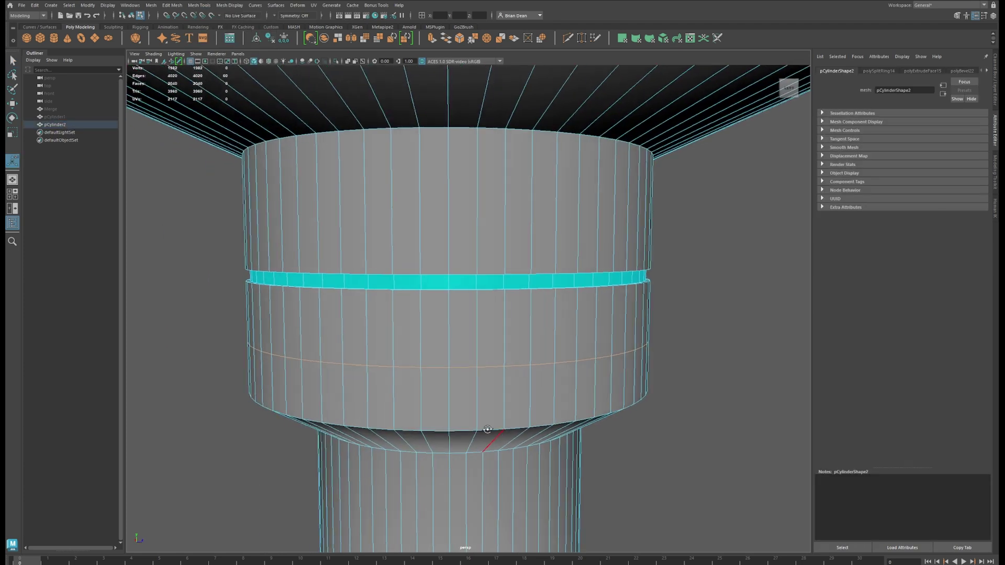
left_click_drag(491, 431, 470, 406, "alt")
left_click(720, 400)
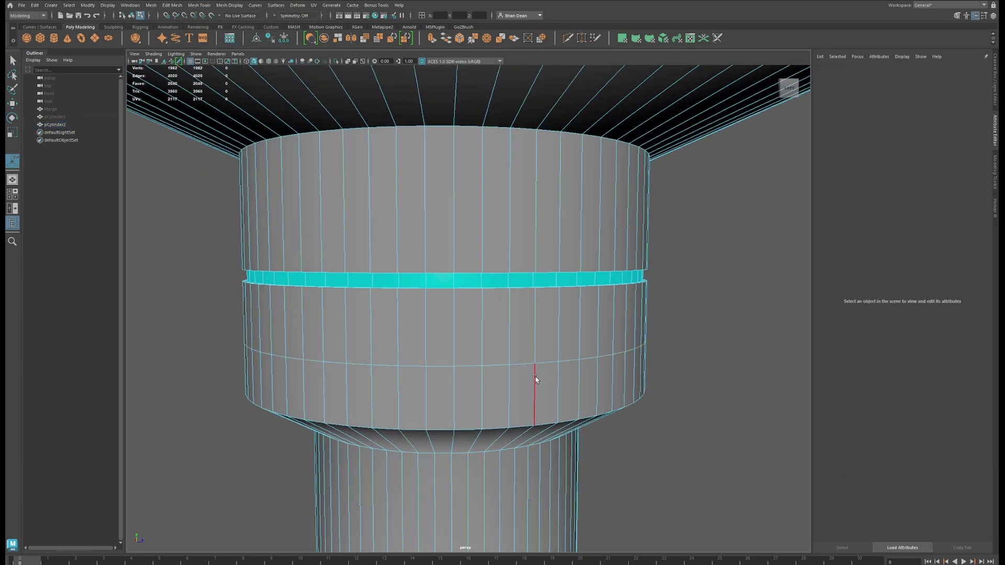
- Bevel the new edge loop on the lower collar with a fraction of 0.1
right_click_drag(535, 377, 572, 364)
key("ctrl+b")
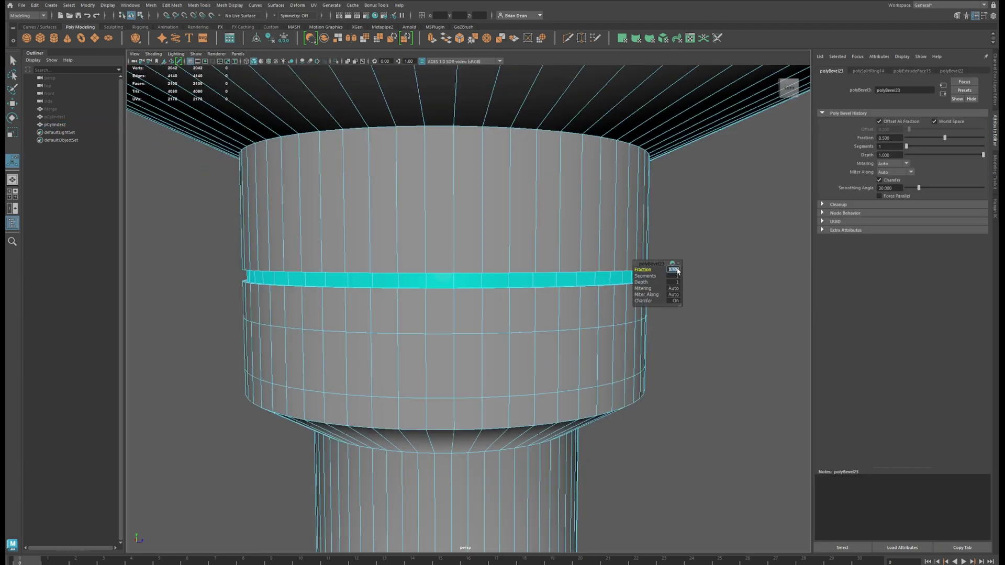
left_click(677, 269)
type(".1")
key("Return")
- Extrude the narrow ring of faces on the lower collar inward with a thickness of -300
right_click_drag(494, 332, 492, 355)
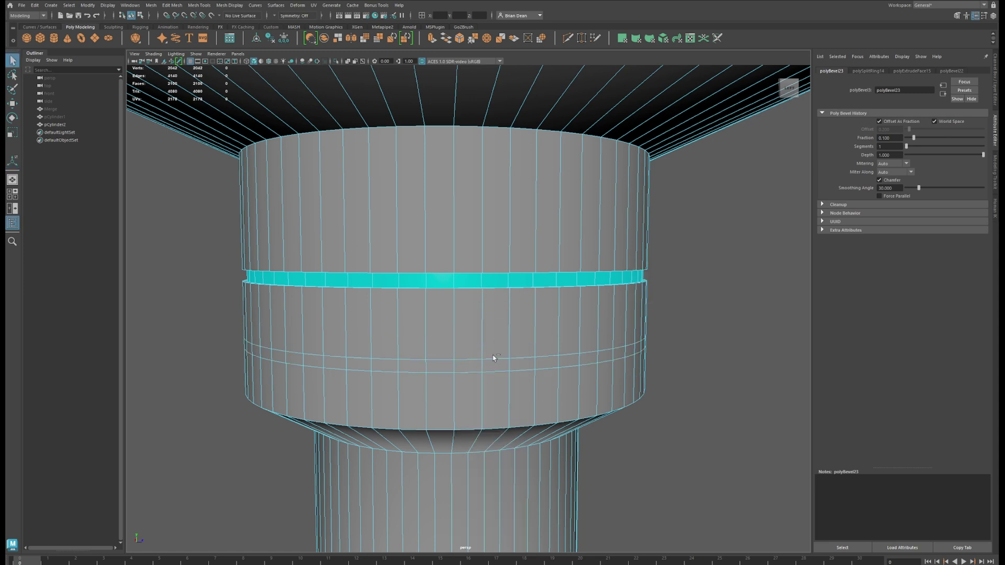
left_click(492, 367)
double_click(523, 365, "shift")
key("ctrl+e")
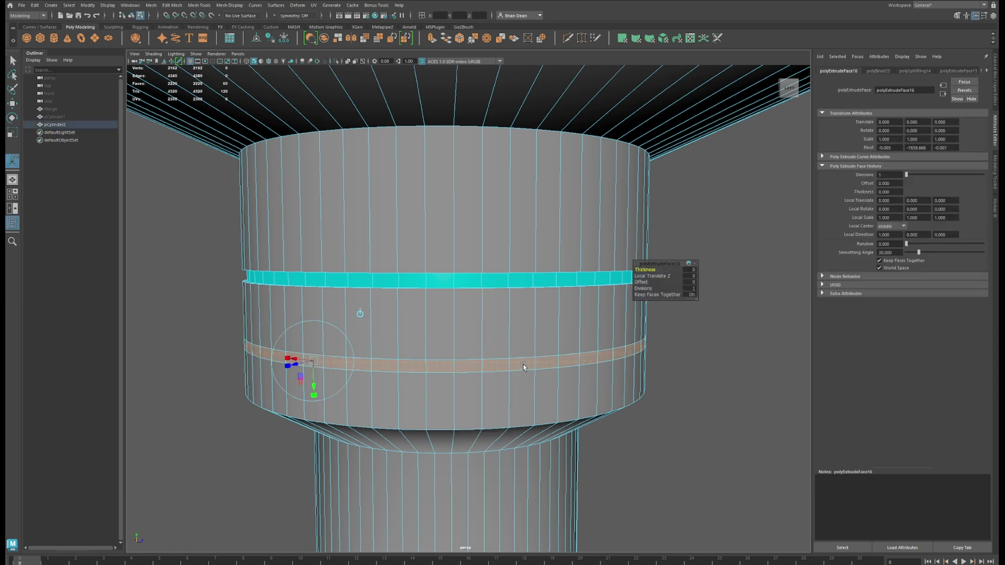
left_click(692, 273)
type("-300")
key("Return")
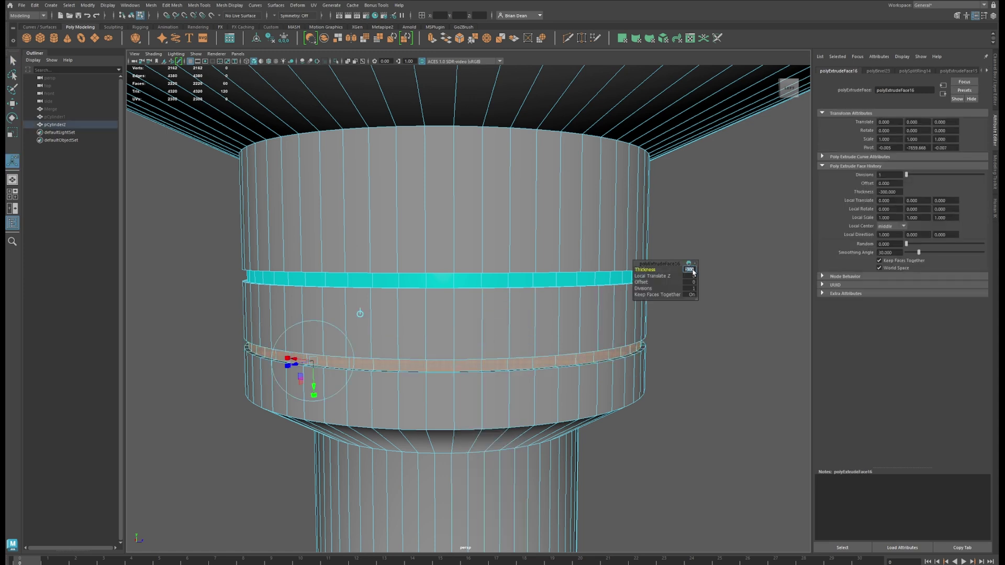
- Assign the existing Light material to the second groove's faces and return to object mode
right_click_drag(411, 367, 466, 562)
left_click(670, 482)
scroll(288, 375, "down", 6)
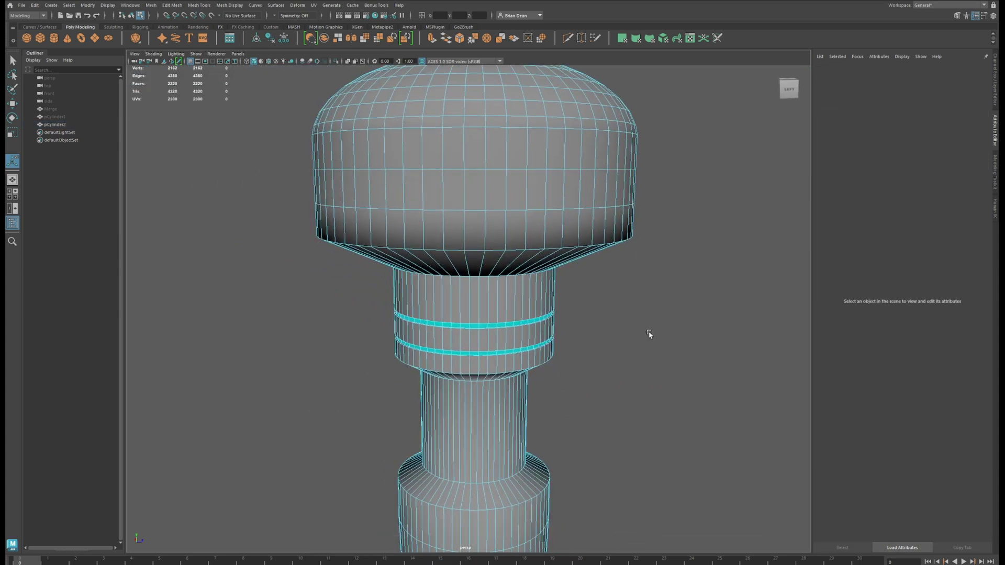
scroll(478, 293, "up", 5)
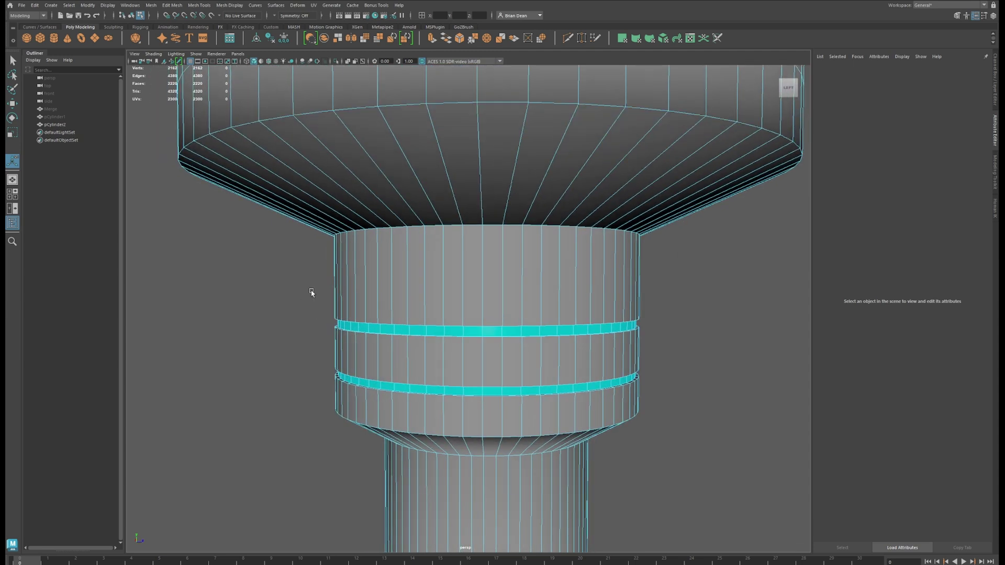
right_click_drag(432, 276, 460, 271)
left_click(674, 327)
- Bevel the edge loop where the underside of the head meets the top of the collar
scroll(469, 339, "up", 10)
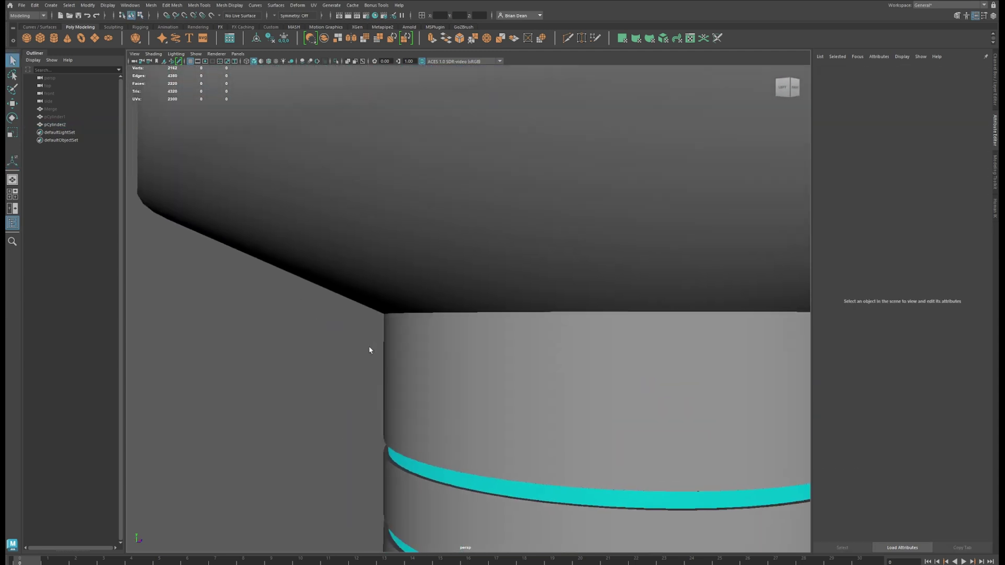
left_click_drag(370, 350, 391, 336, "alt")
left_click(391, 337)
right_click_drag(391, 336, 396, 315)
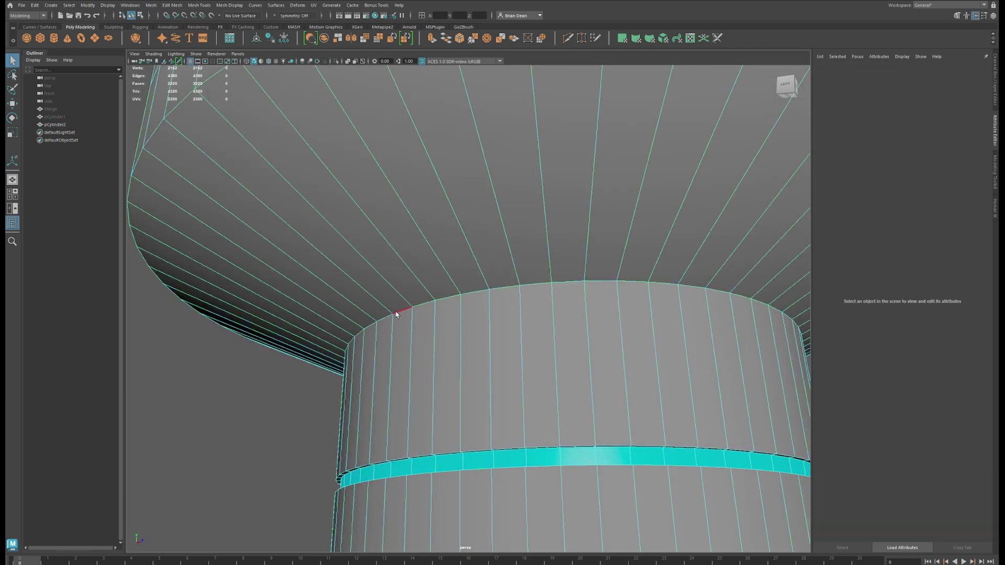
double_click(398, 314)
key("ctrl+b")
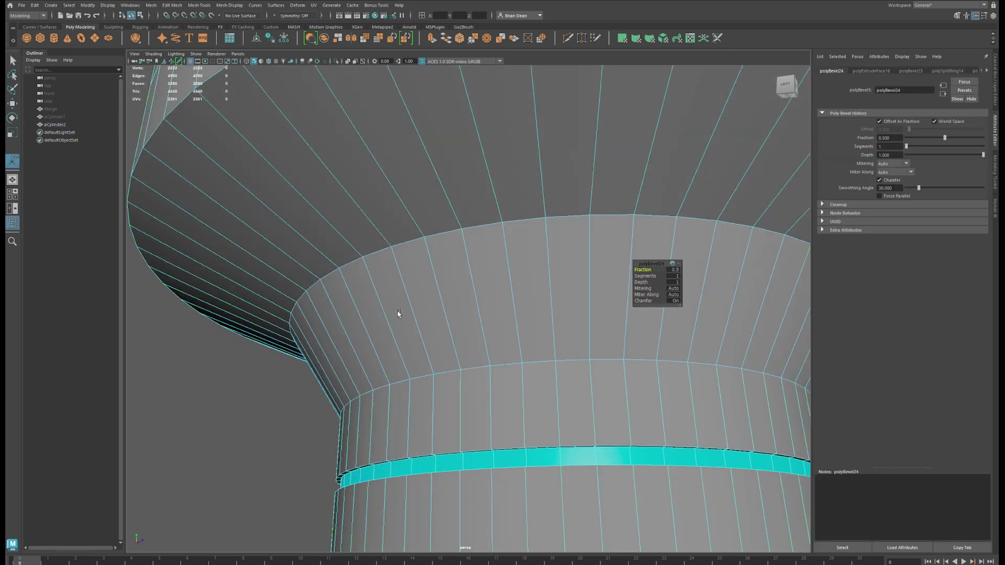
- Set the bevel's fraction to 0.3 and its segments to 10, and return to object mode
left_click(674, 276)
key("shift+Tab")
type(".3")
key("Return")
key("Tab")
type("10")
key("Return")
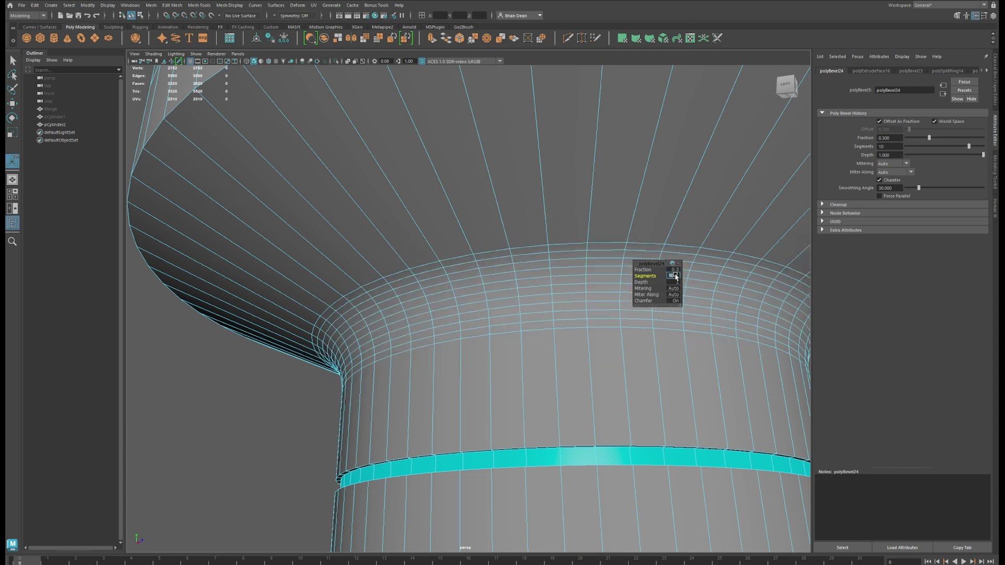
right_click_drag(447, 335, 288, 386, "alt")
left_click_drag(288, 387, 336, 406, "alt")
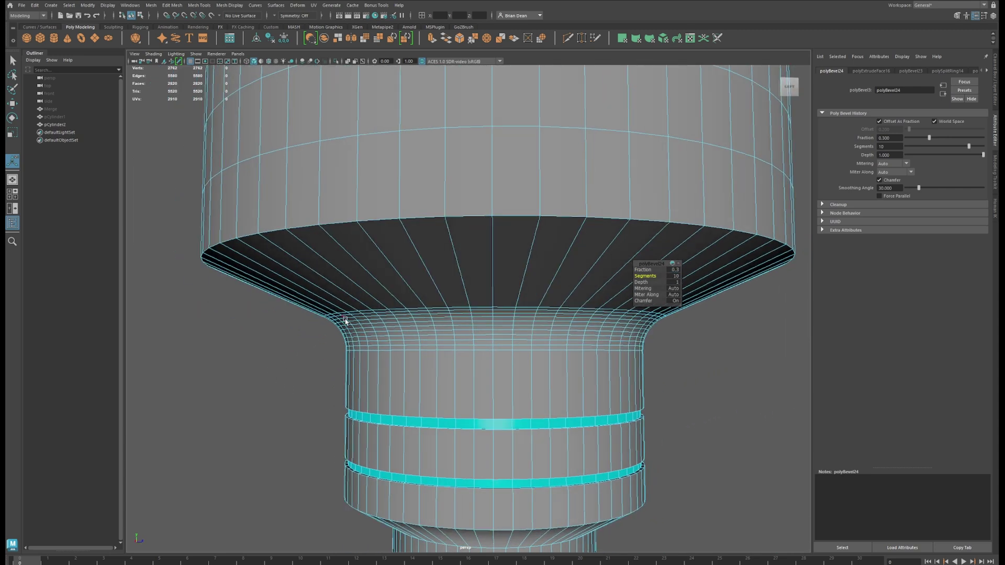
right_click_drag(409, 332, 458, 317)
key("q")
left_click(727, 435)
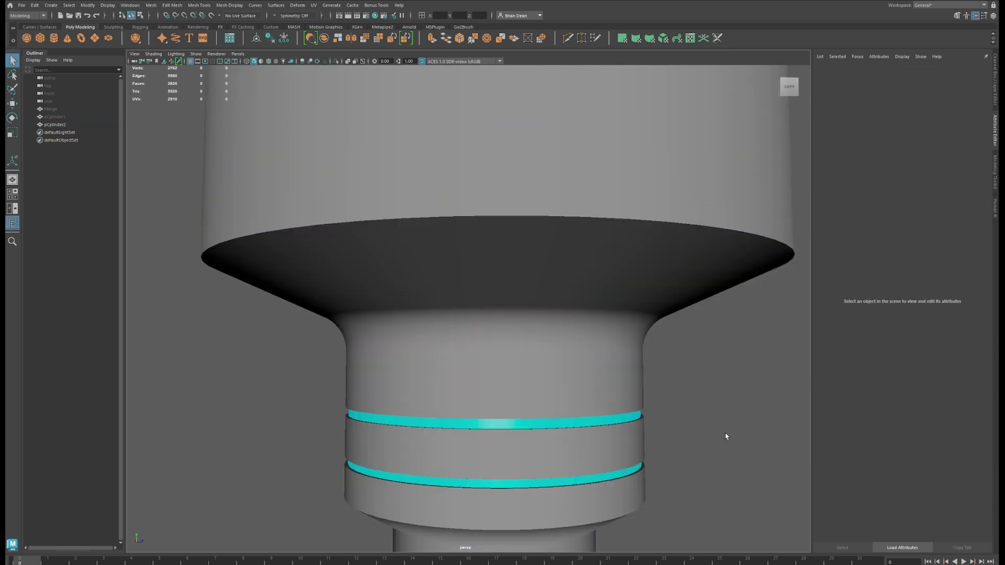
- Bevel the horizontal edge loop around the lower rim of the head and return to object mode
right_click_drag(727, 435, 641, 435, "alt")
left_click_drag(641, 436, 612, 419, "alt")
right_click_drag(293, 233, 357, 234, "alt")
middle_click_drag(357, 233, 408, 382, "alt")
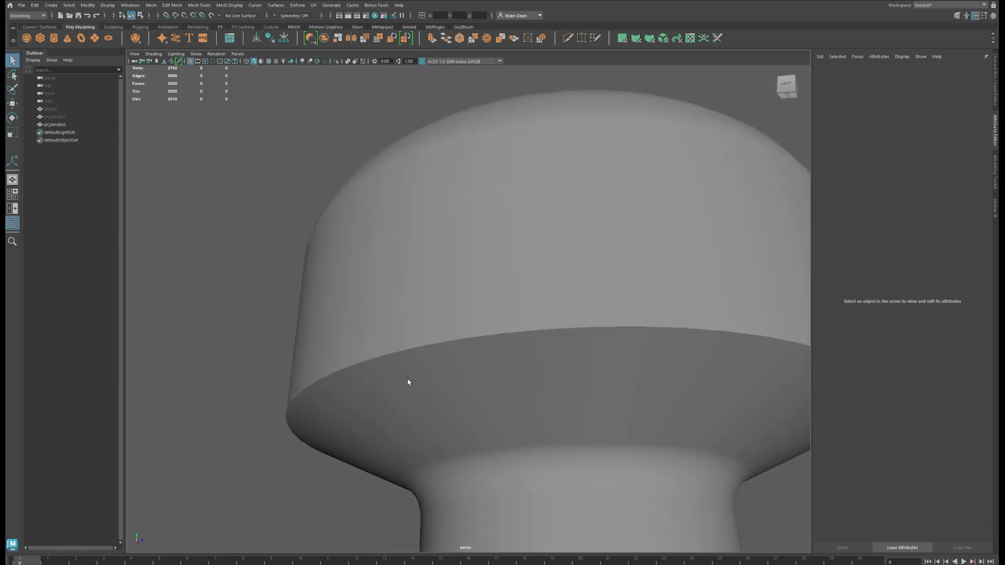
left_click(408, 381)
right_click_drag(406, 371, 408, 342)
double_click(413, 352)
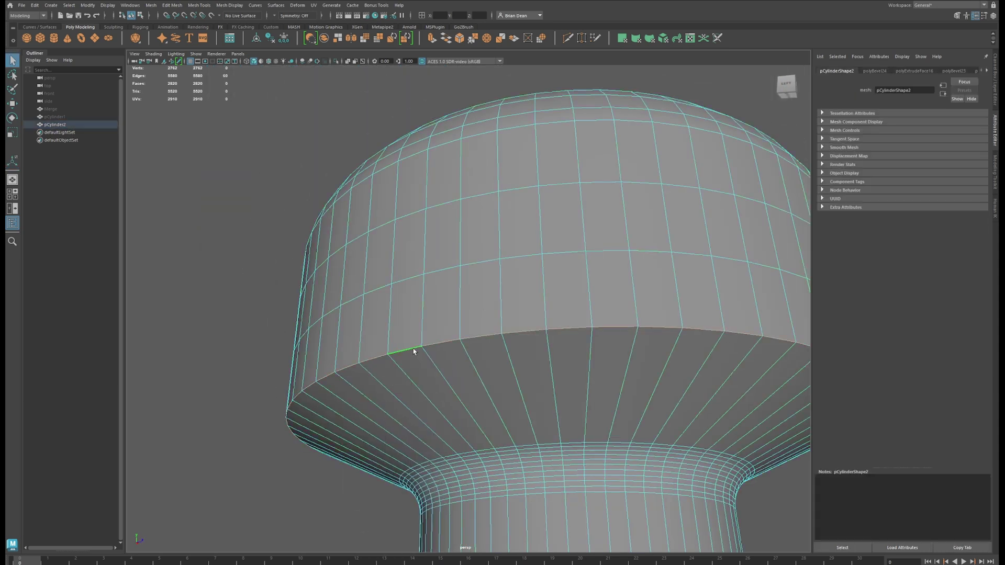
key("ctrl+b")
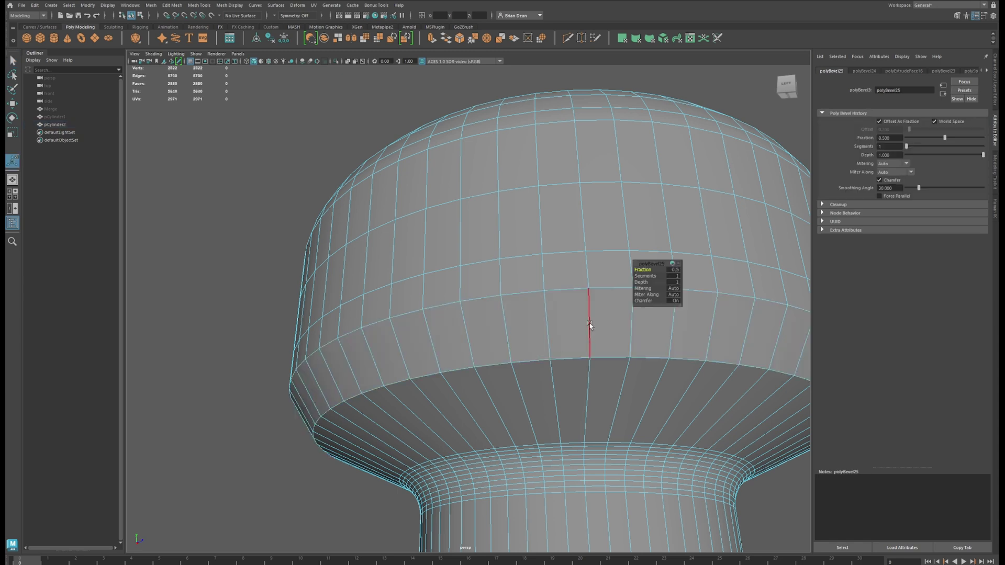
left_click(674, 269)
right_click(404, 316)
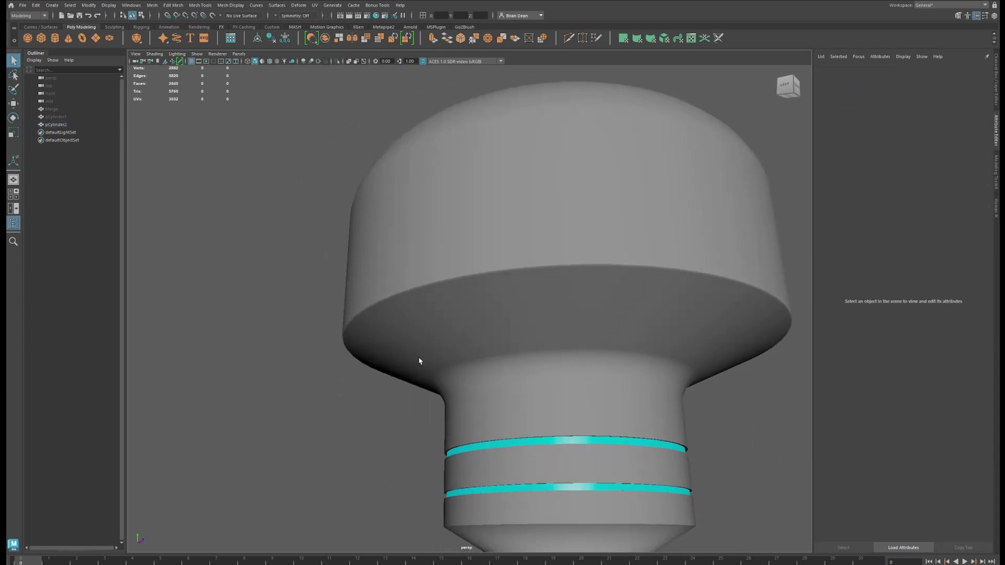
- Bevel the outer edge loops of both cyan collar grooves with a fraction of 0.2 and return to object mode
scroll(482, 287, "up", 4)
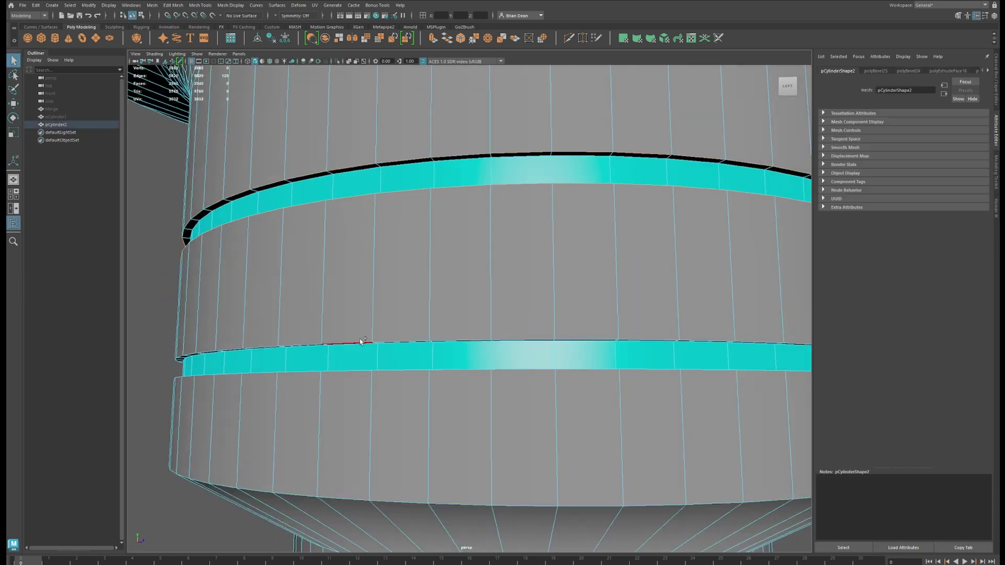
key("ctrl+b")
left_click(674, 269)
type(".2")
key("Return")
key("F8")
left_click(164, 258)
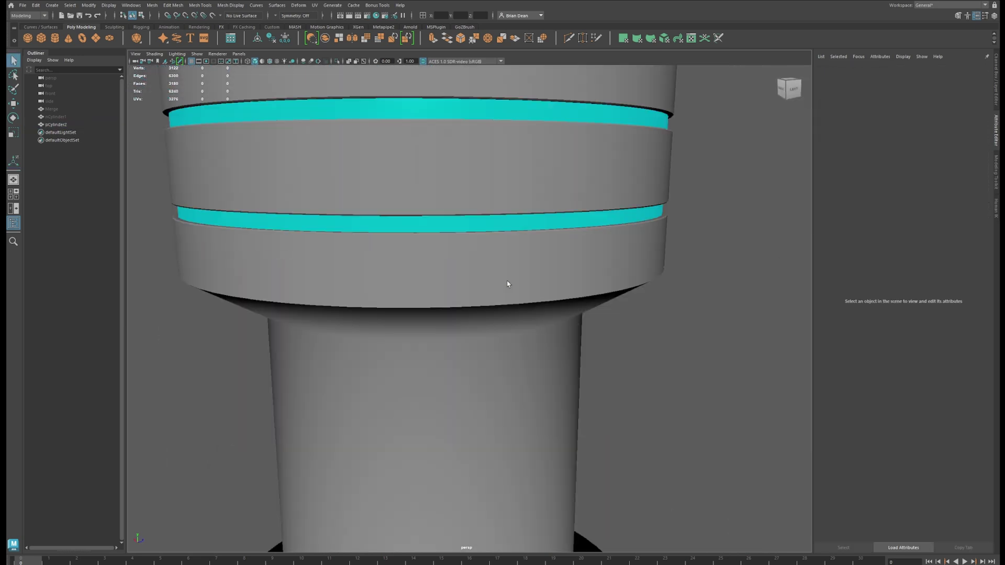
- Bevel the edge loop where the underside of the collar meets the narrow neck
left_click_drag(509, 284, 603, 361, "alt")
right_click_drag(604, 361, 603, 320)
double_click(494, 329)
key("ctrl+b")
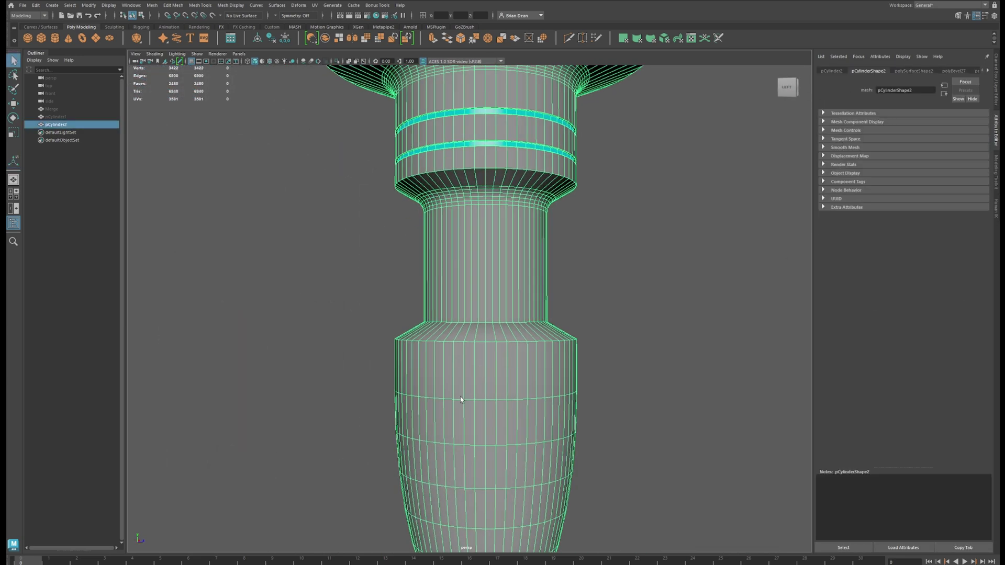
- Extrude the second ring of faces below the shoulder of the lower stem inward with a thickness of -3000
right_click_drag(467, 375, 469, 416)
left_click(459, 422)
double_click(469, 422, "shift")
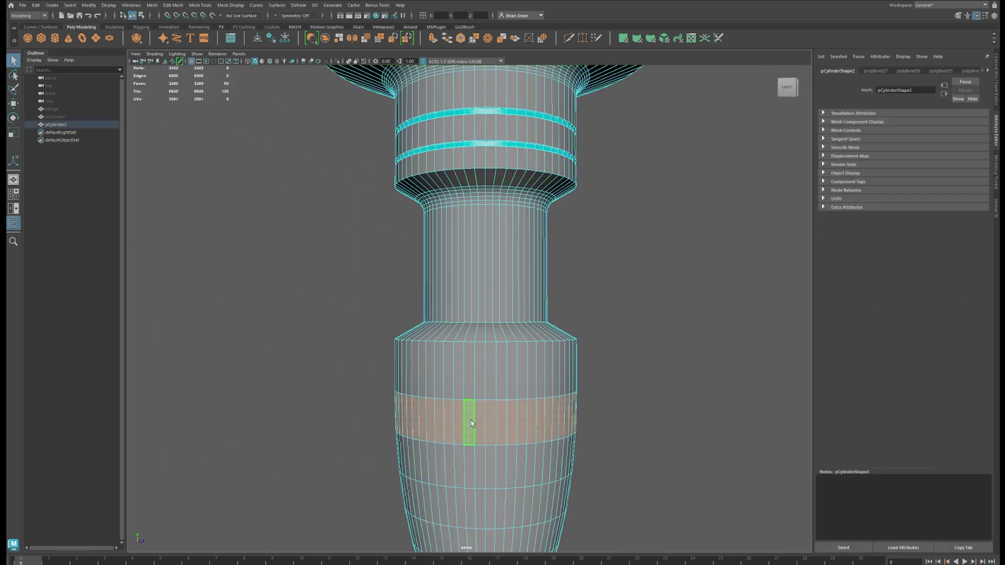
key("ctrl+e")
left_click(691, 269)
type("-300")
key("Return")
type("-3000")
key("Return")
- Assign the existing Light material to the recessed band of faces on the lower stem
middle_click_drag(563, 445, 555, 398, "alt")
left_click_drag(554, 398, 477, 357, "alt")
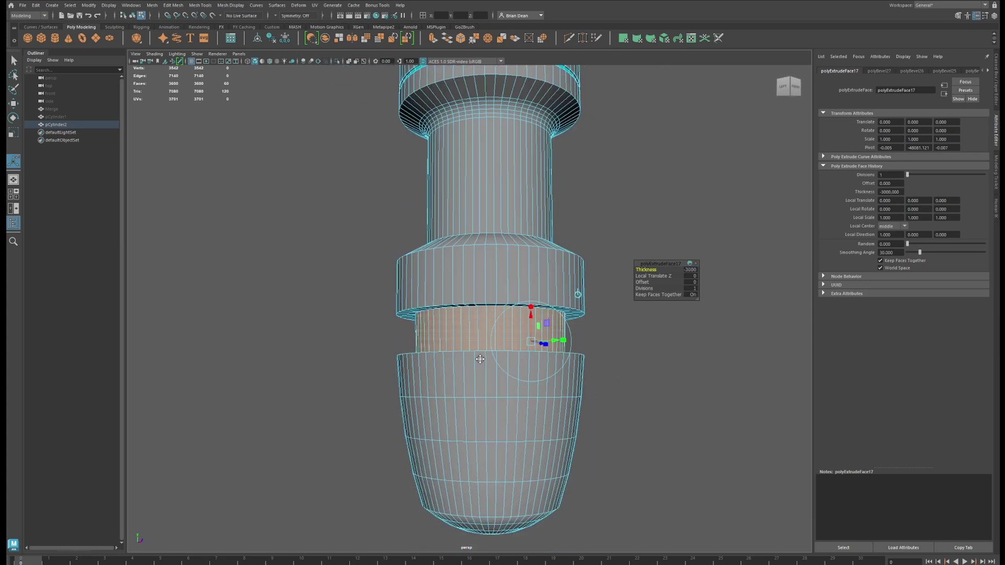
right_click_drag(466, 332, 481, 549)
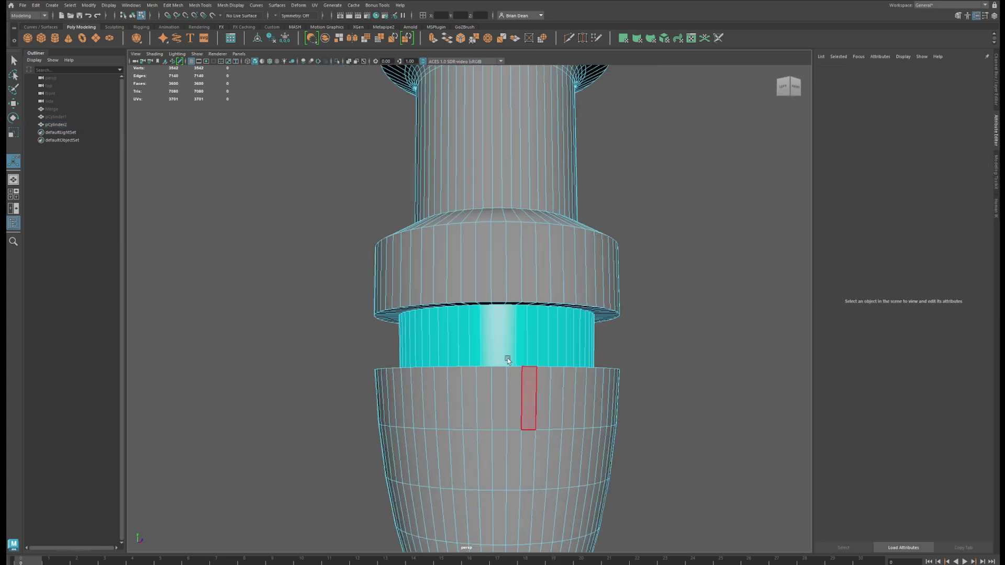
- Bevel the edge loop where the cyan recessed band meets the ring above it, with a fraction of 0.3
right_click_drag(507, 358, 507, 320)
double_click(497, 303)
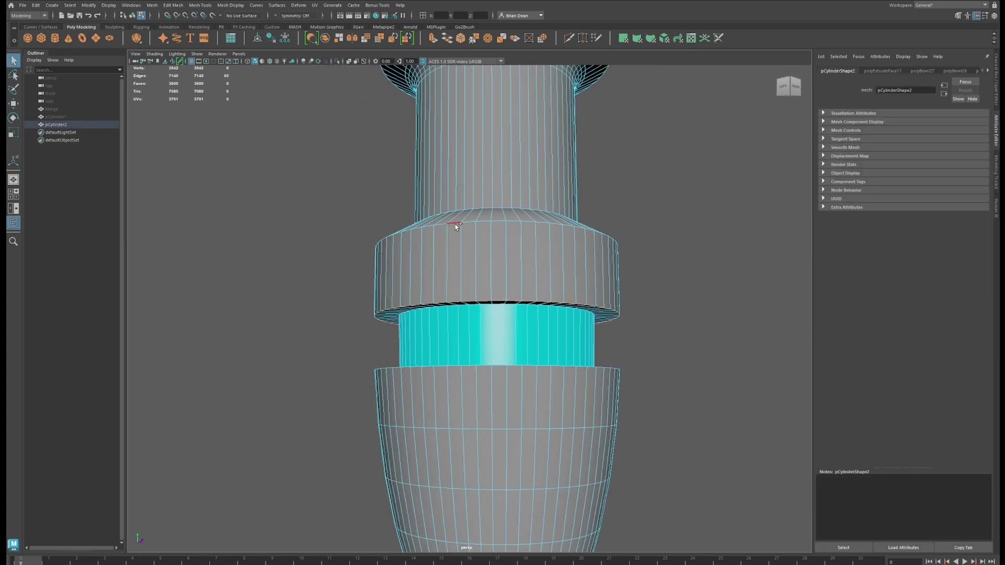
key("ctrl+b")
left_click(675, 272)
type(".3")
key("Return")
key("q")
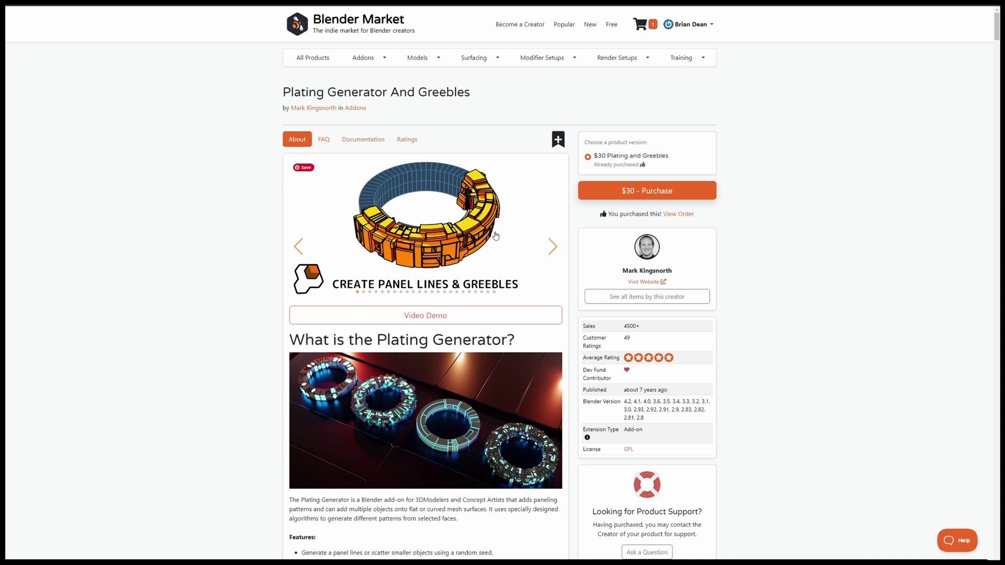
- Switch to the Blender Market page for Plating Generator And Greebles and review its features and cube panelling demo
scroll(496, 236, "down", 10)
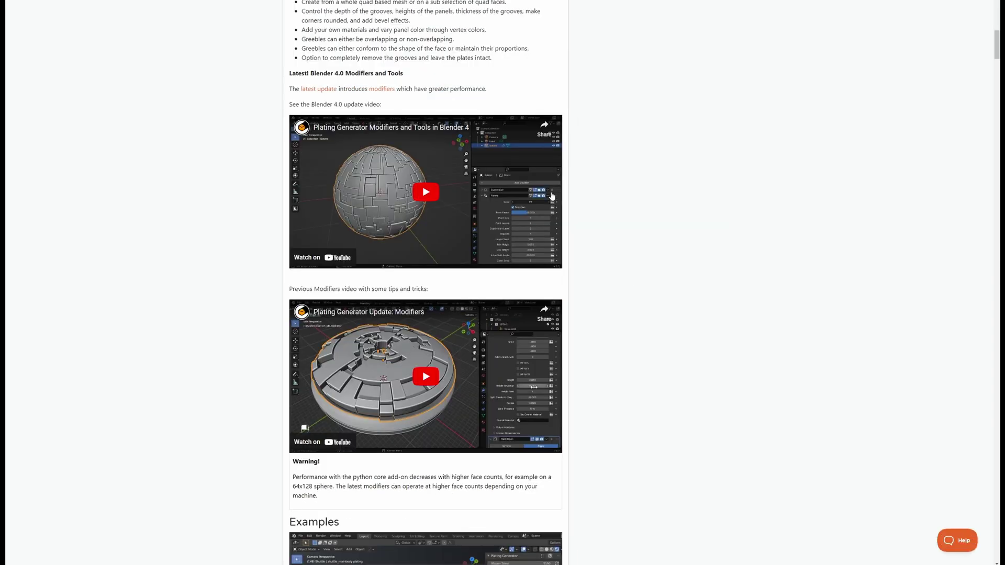
scroll(460, 277, "up", 10)
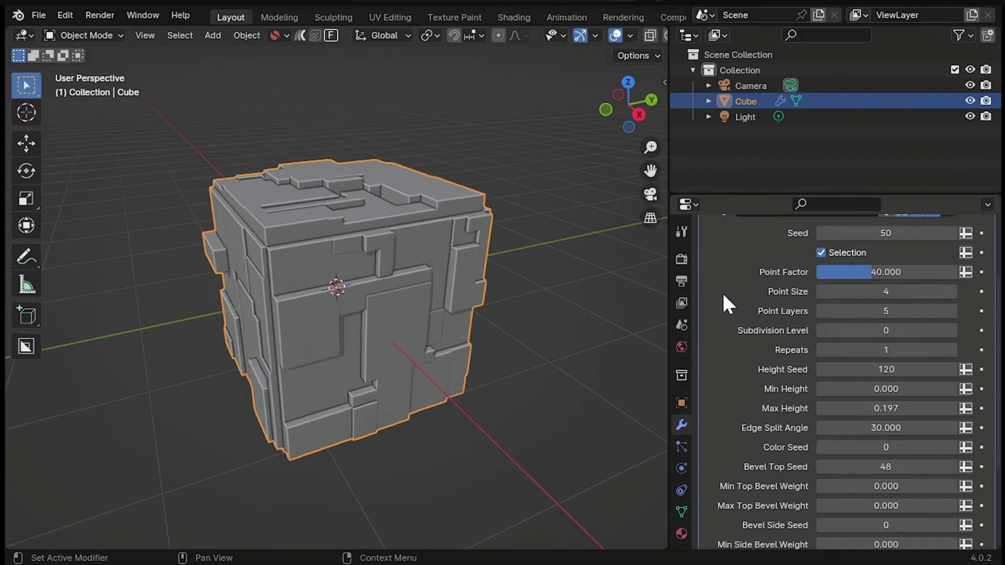
key("Right")
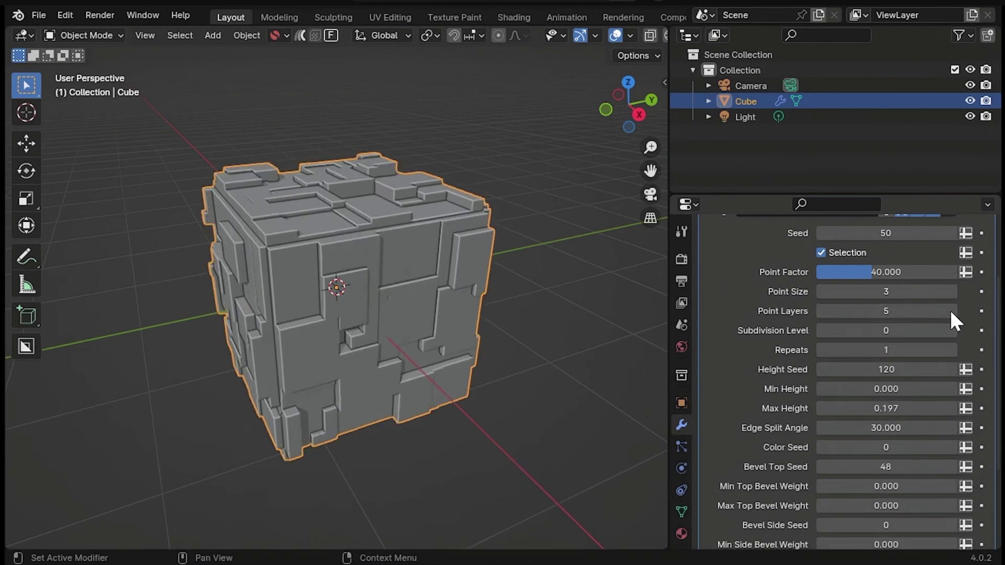
left_click(793, 542)
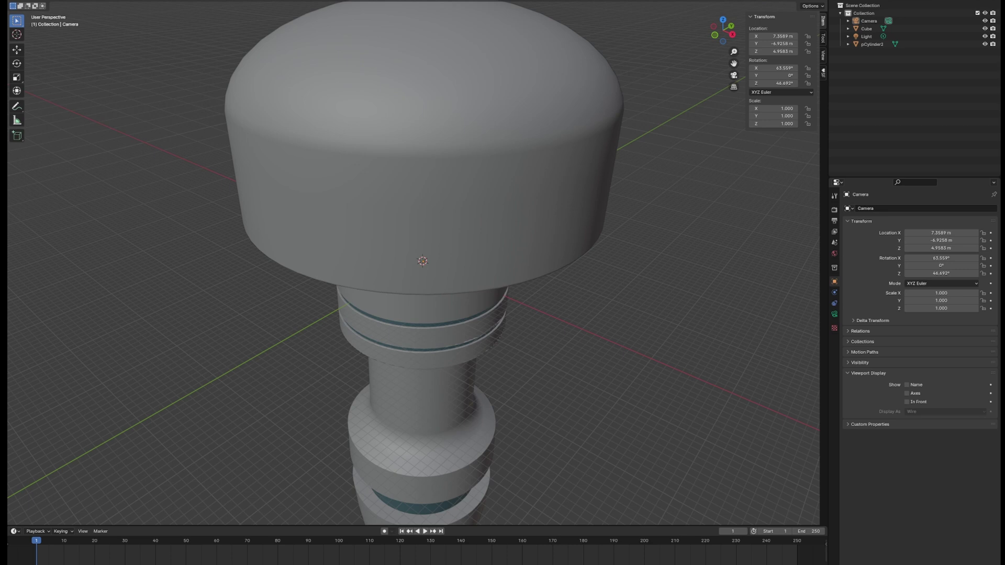
- In Blender, select the imported pCylinder2 mesh and add the Plating Generator's Panels modifier to it
left_click(533, 232)
scroll(500, 218, "down", 2)
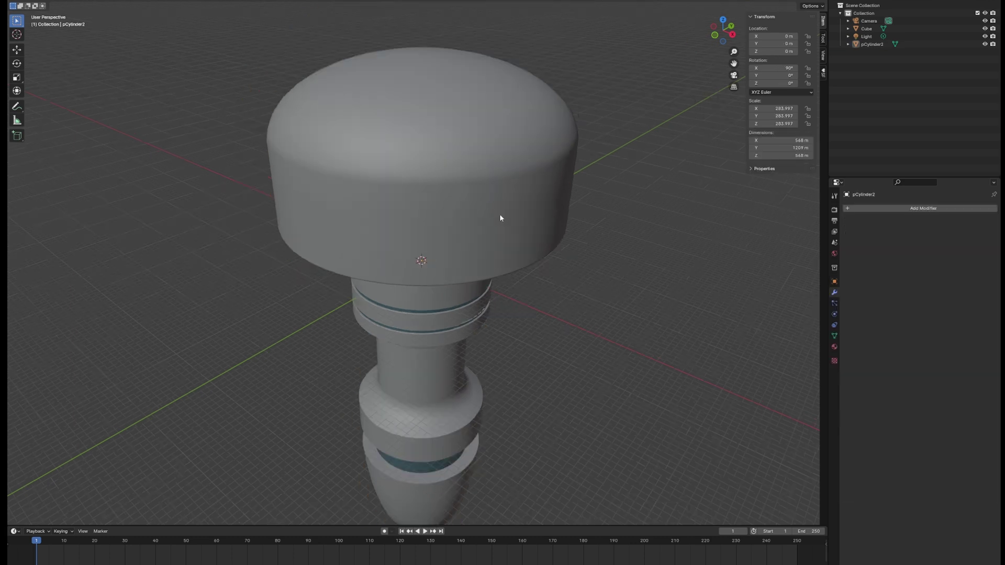
left_click(538, 202)
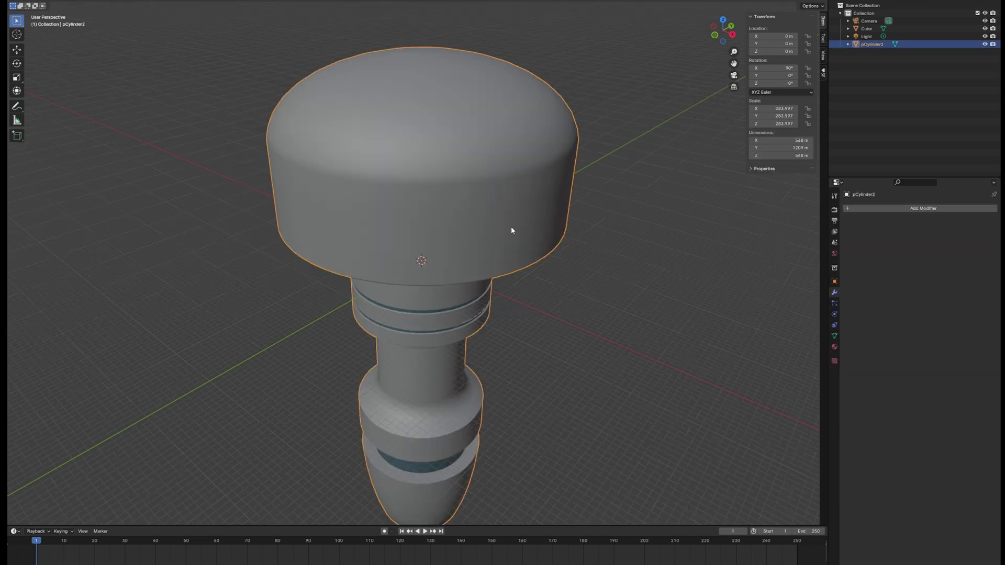
left_click(898, 211)
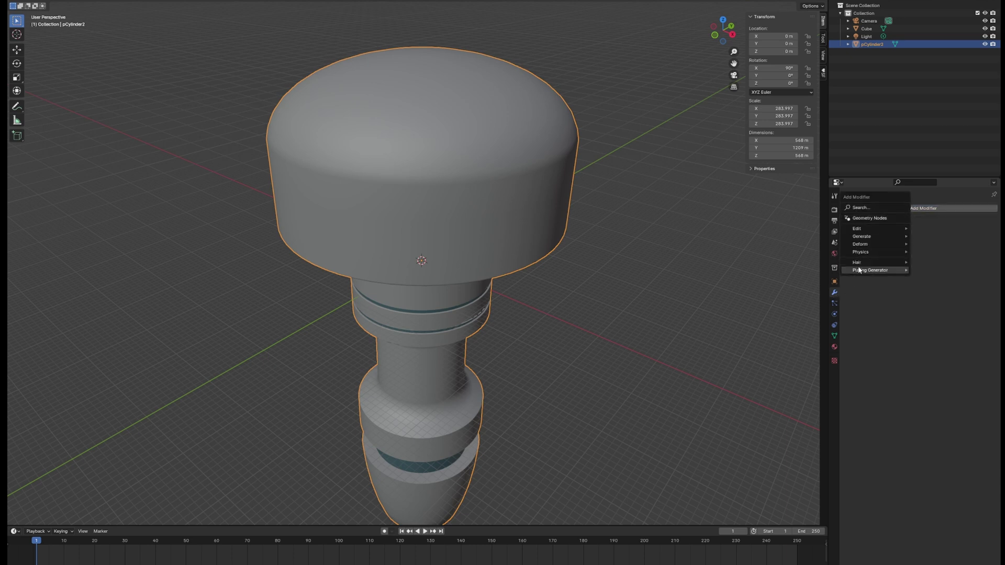
mouse_move(867, 272)
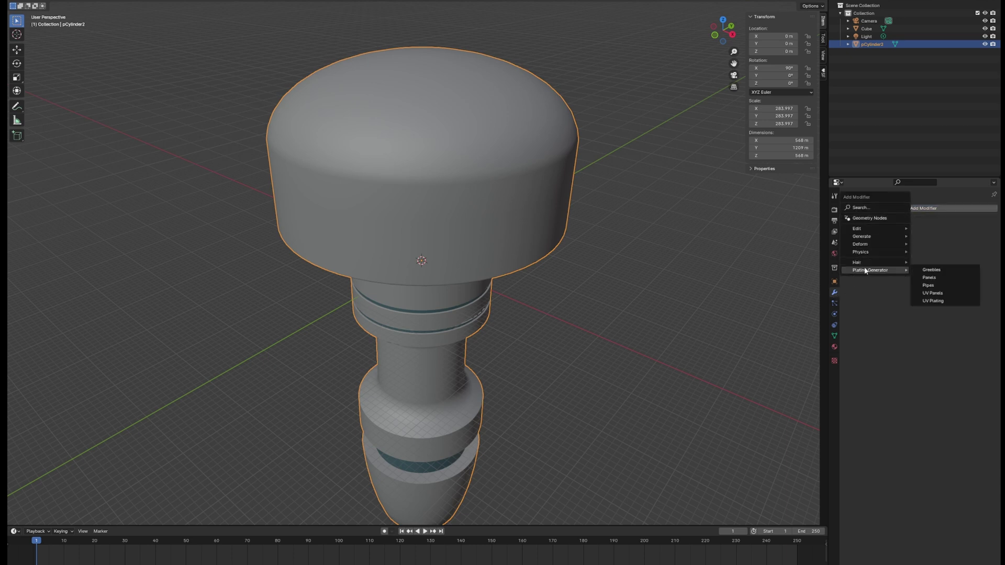
left_click(941, 279)
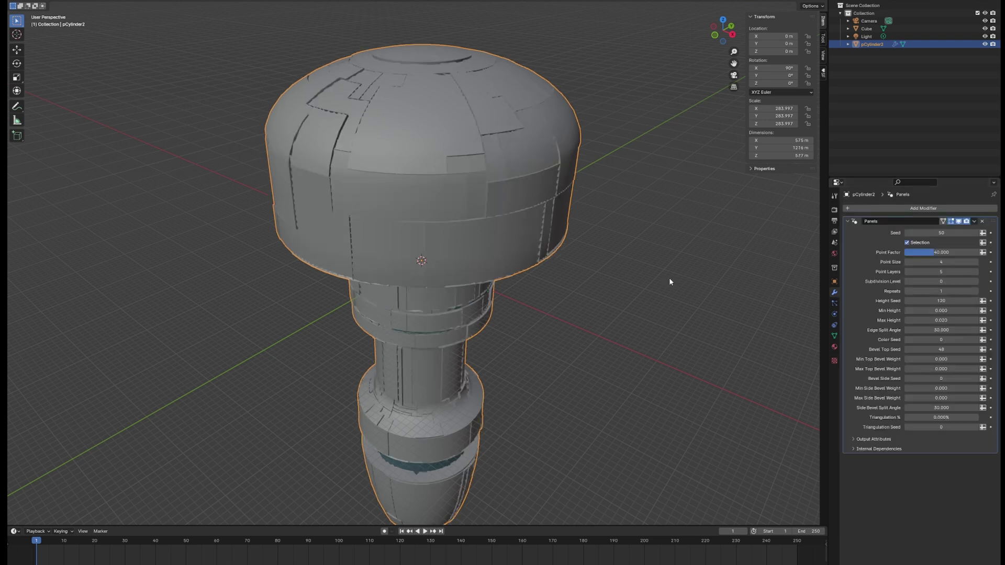
- Examine the generated panels up close around the cap's underside, the grooved collar and the neck
scroll(653, 296, "up", 4)
scroll(643, 292, "down", 2)
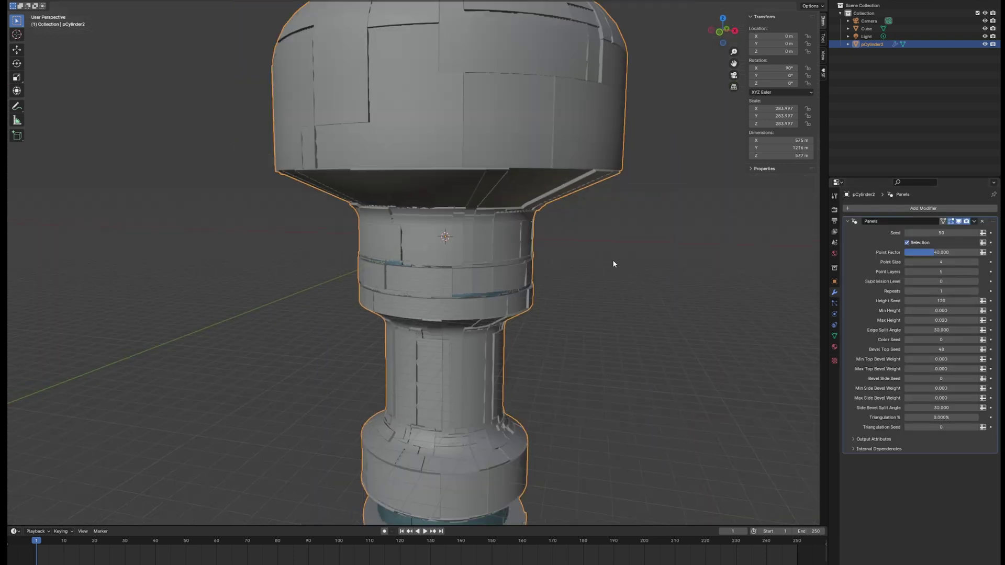
middle_click_drag(614, 264, 613, 273)
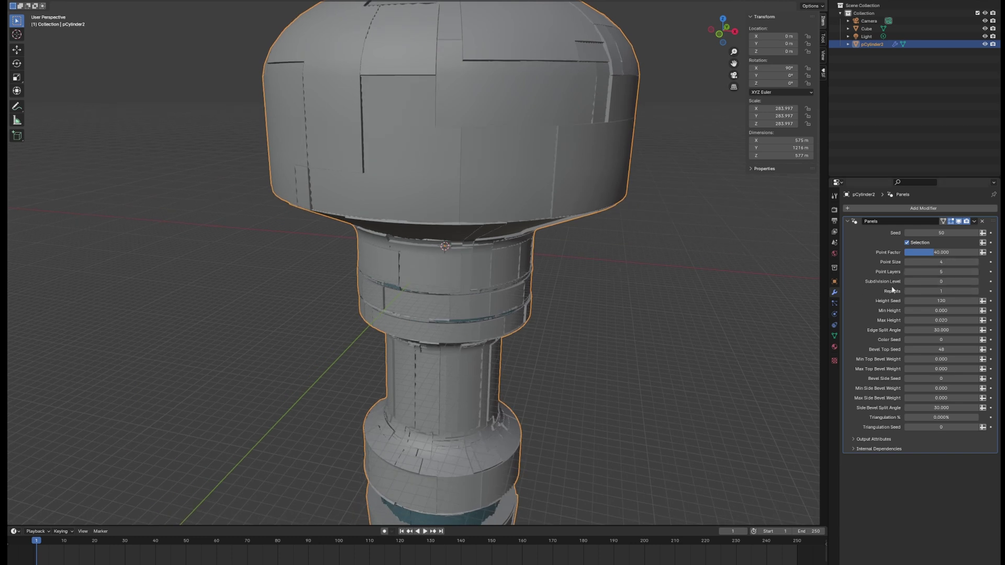
scroll(745, 272, "up", 3)
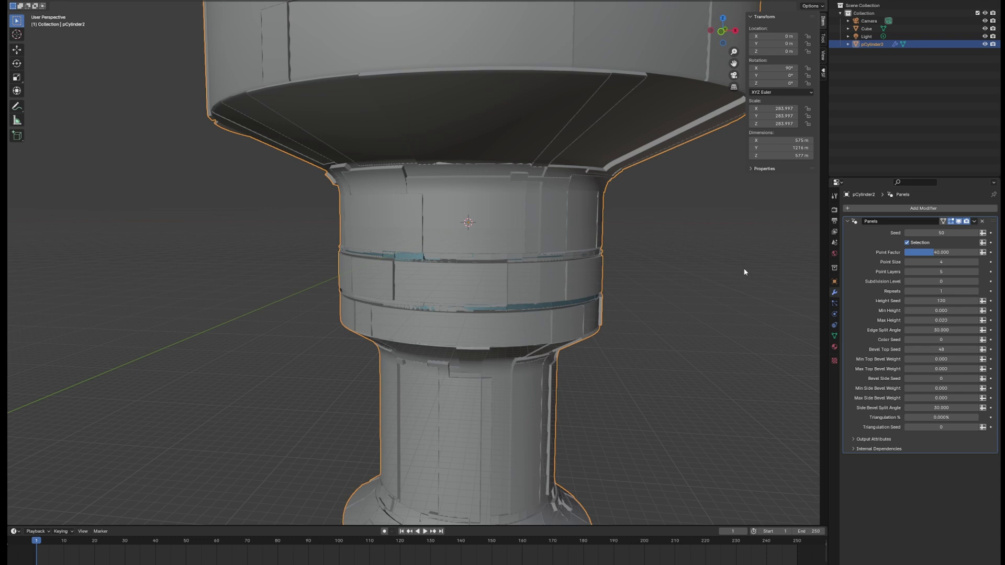
left_click(941, 272)
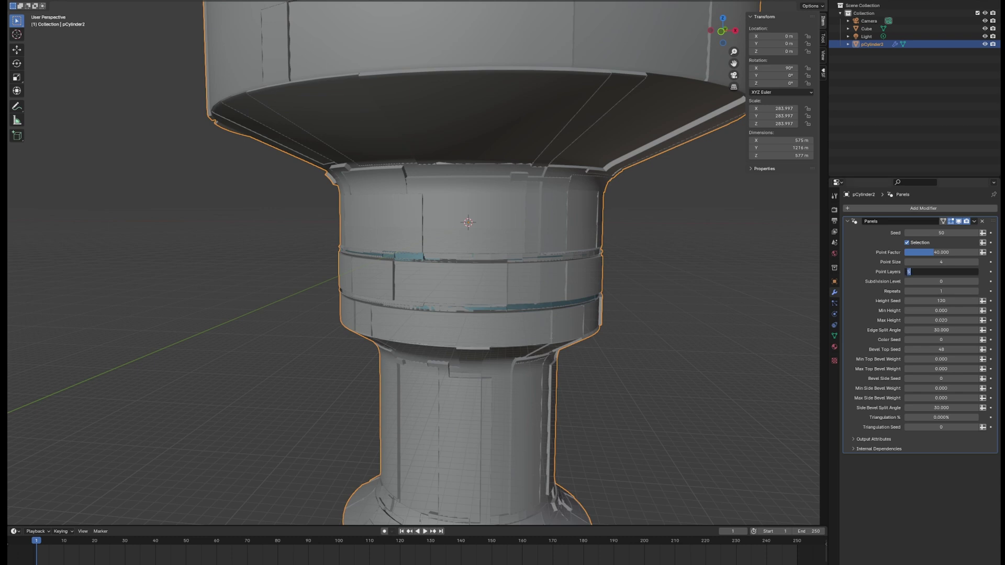
left_click(510, 363)
scroll(540, 386, "up", 4)
scroll(541, 393, "down", 3)
middle_click_drag(274, 403, 305, 378)
scroll(291, 376, "up", 1)
scroll(325, 379, "up", 1)
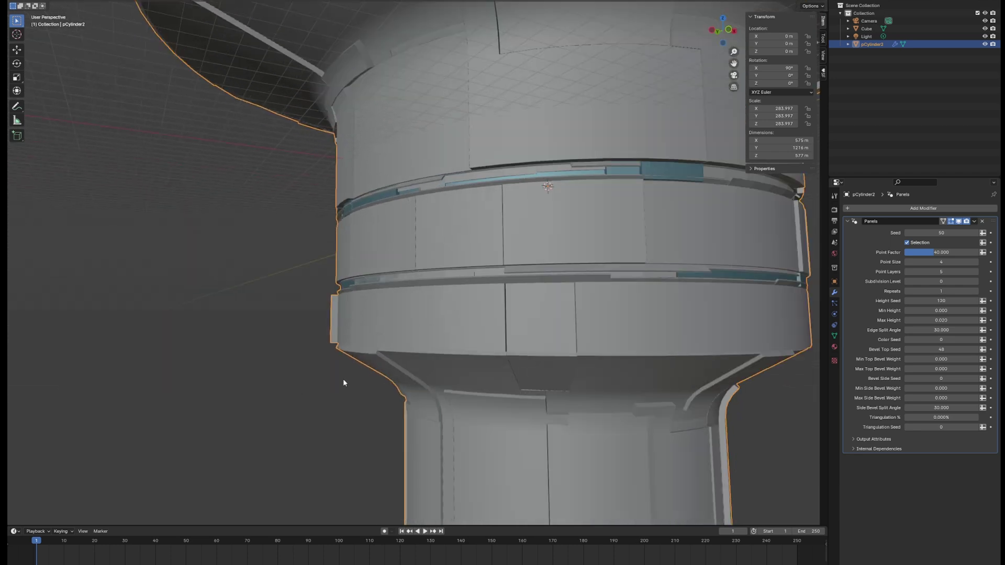
- Set the Panels modifier's Point Size to 3 and Repeats to 2
left_click_drag(942, 262, 932, 263)
left_click(945, 292)
type("2")
key("Tab")
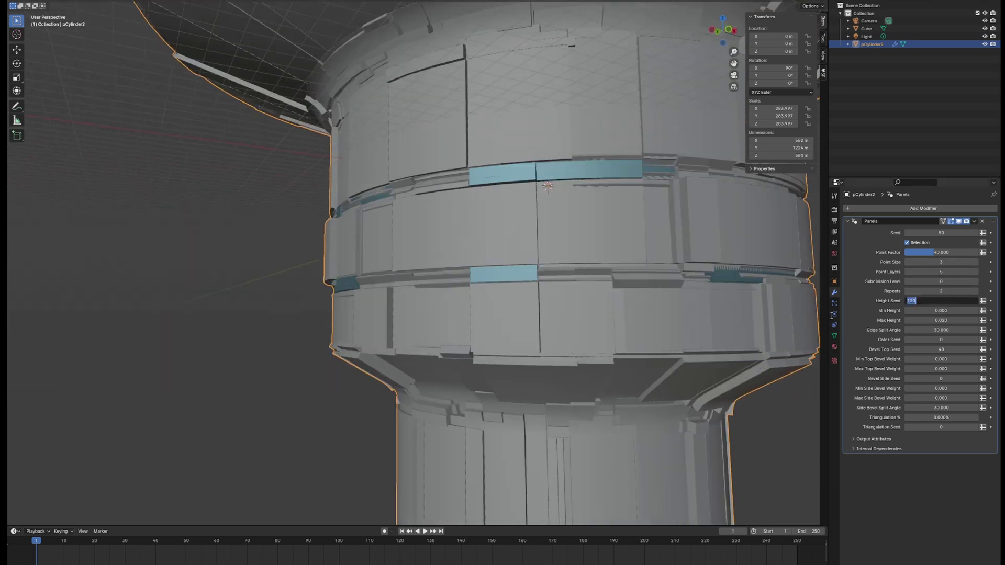
left_click(340, 399)
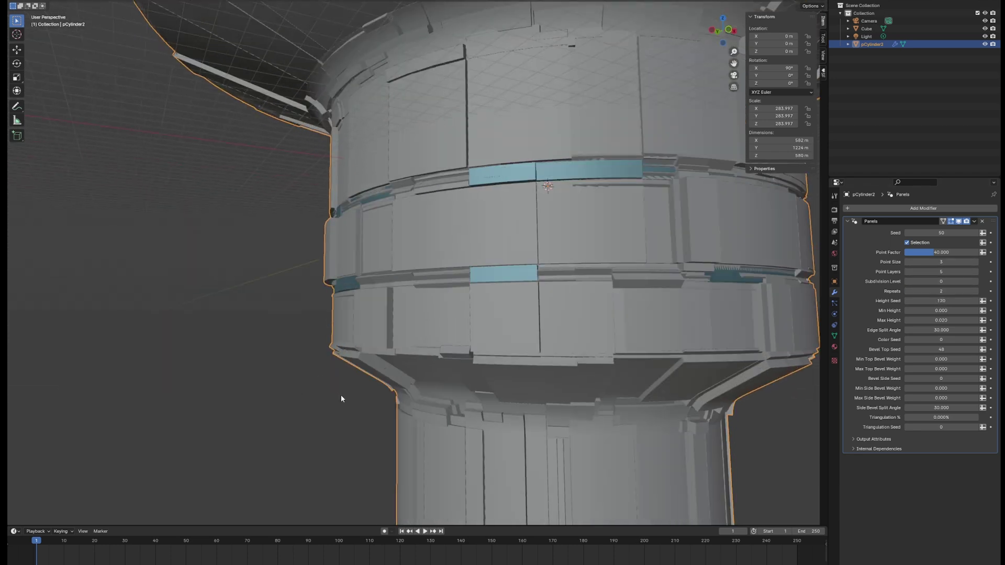
- Try a Max Height of 0.01 in the Panels modifier to flatten the panels around the collar
middle_click_drag(340, 399, 372, 387)
scroll(649, 382, "down", 4)
scroll(652, 381, "up", 1)
middle_click_drag(654, 382, 681, 354)
scroll(386, 267, "up", 2)
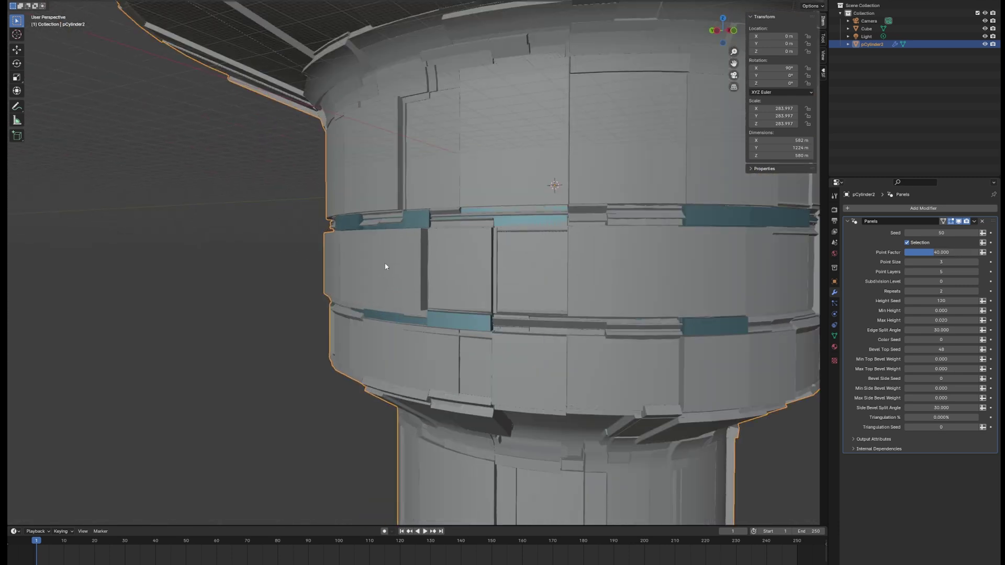
middle_click_drag(272, 314, 178, 286)
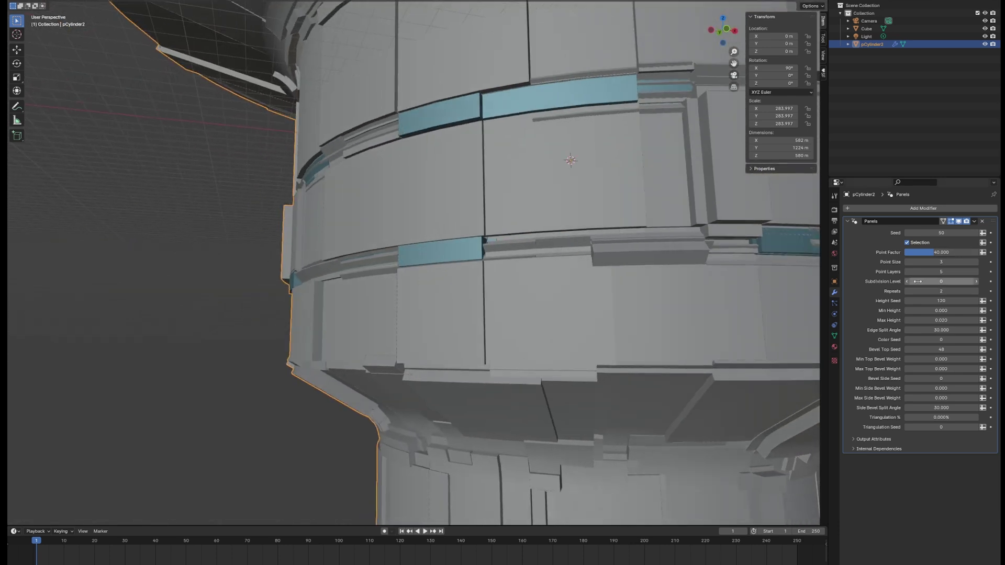
left_click(940, 320)
type("0.01")
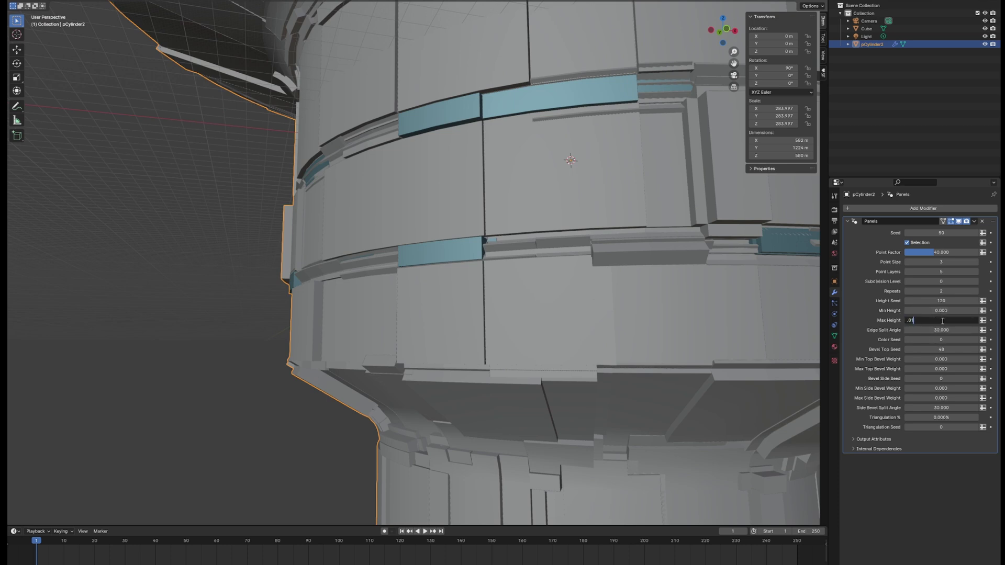
key("Return")
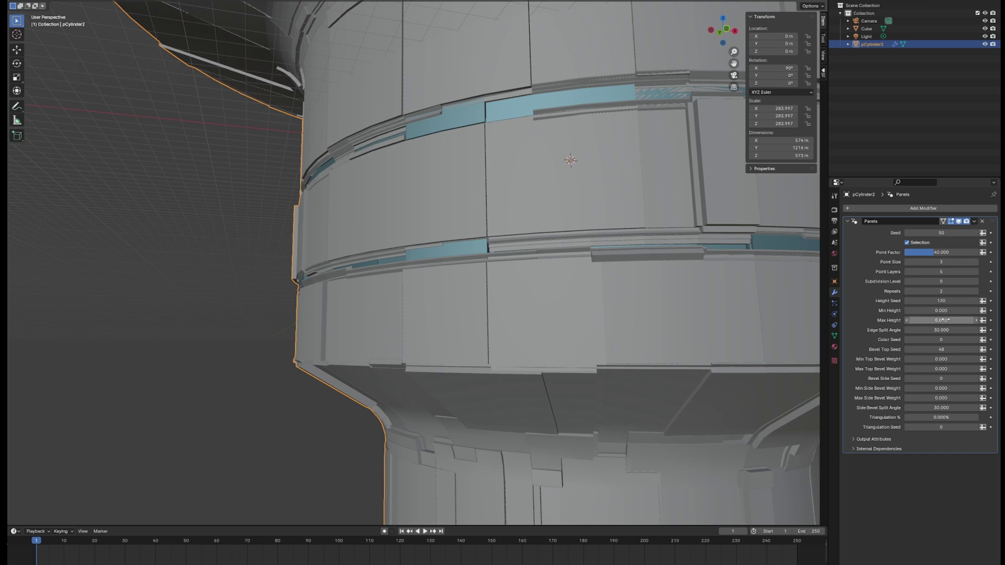
- Set the Panels modifier's Max Height to 0.005
left_click(940, 321)
type("0.005")
key("Return")
scroll(239, 269, "down", 3)
middle_click_drag(242, 269, 429, 313)
scroll(319, 292, "up", 3)
- Deselect the panelled model and hide the viewport overlays for an unobstructed view of the collar and neck
left_click(309, 293)
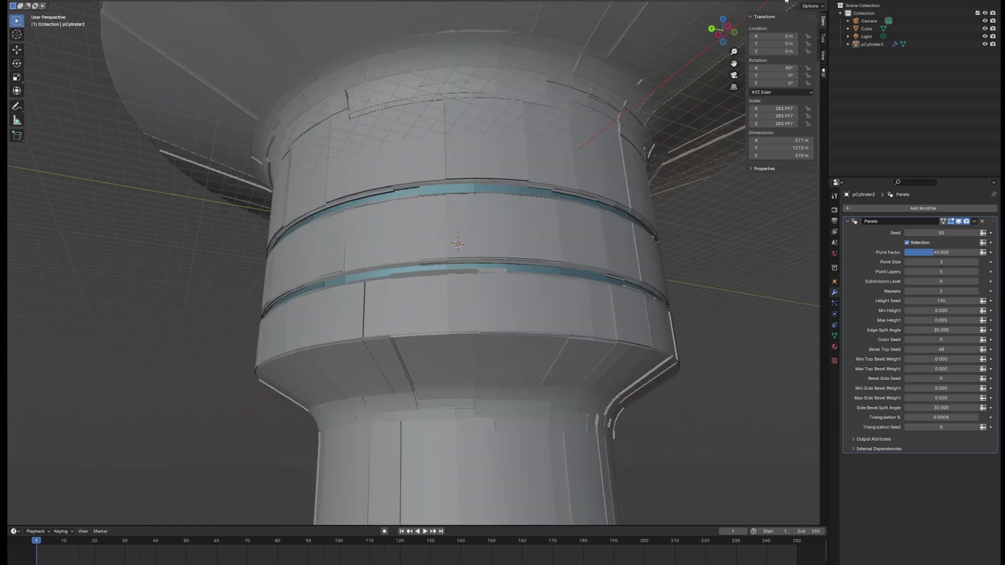
key("shift+alt+z")
middle_click_drag(634, 415, 614, 392)
scroll(613, 393, "down", 5)
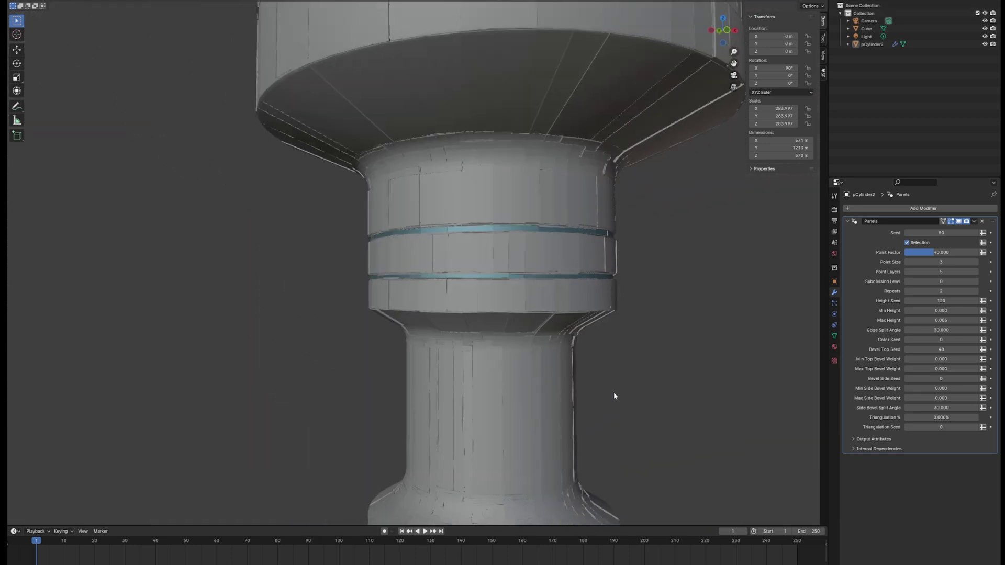
scroll(602, 401, "up", 2)
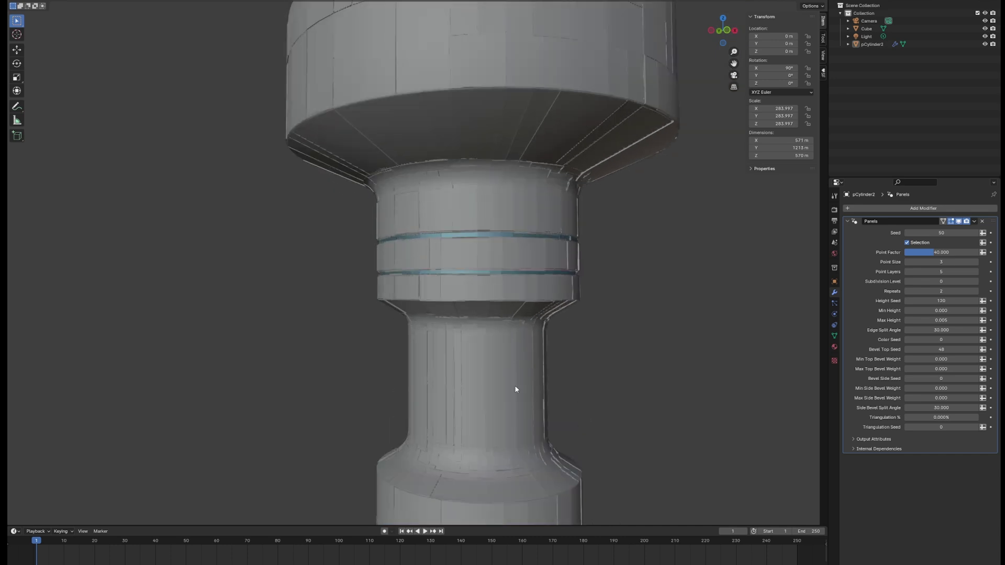
middle_click_drag(365, 317, 377, 330)
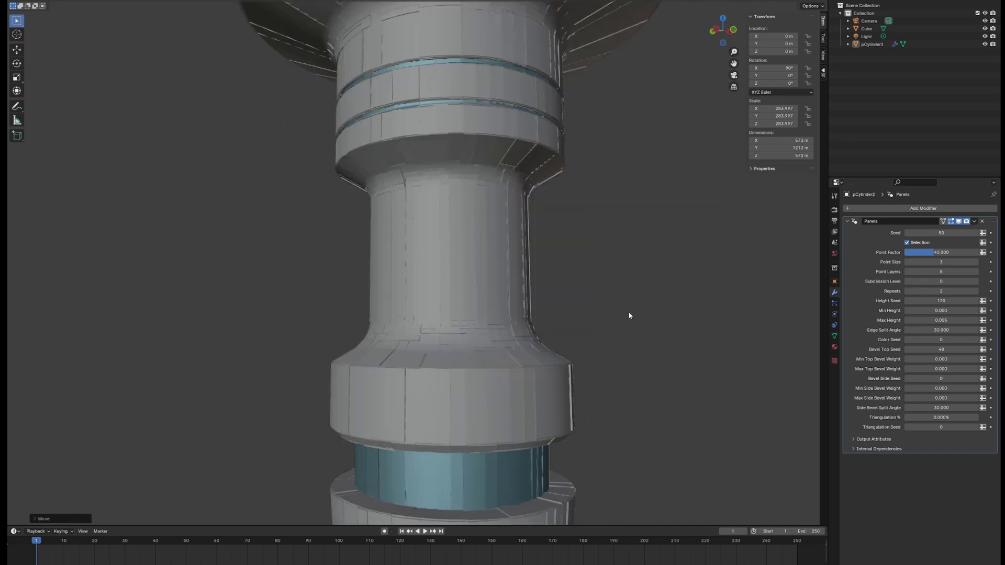
- Examine the panelling on the pCylinder1 model's wide grooved disc from above and from below
middle_click_drag(585, 299, 189, 99)
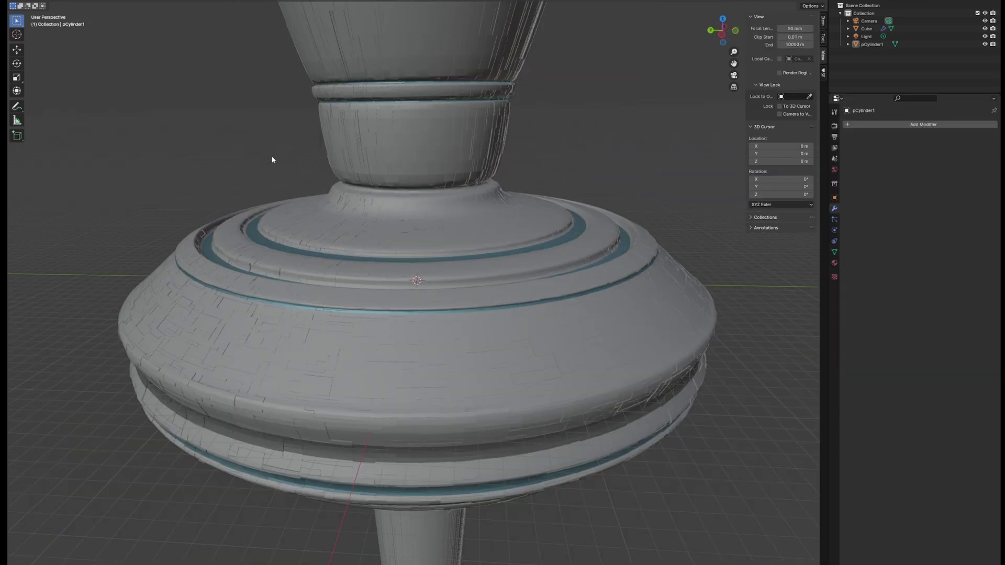
middle_click_drag(254, 170, 499, 94)
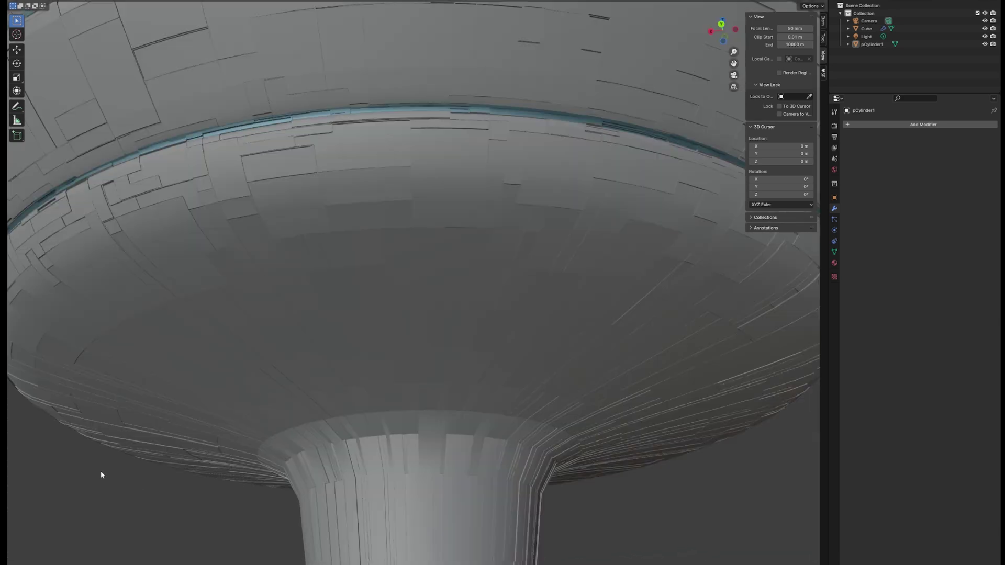
middle_click_drag(100, 470, 138, 486)
scroll(138, 487, "down", 4)
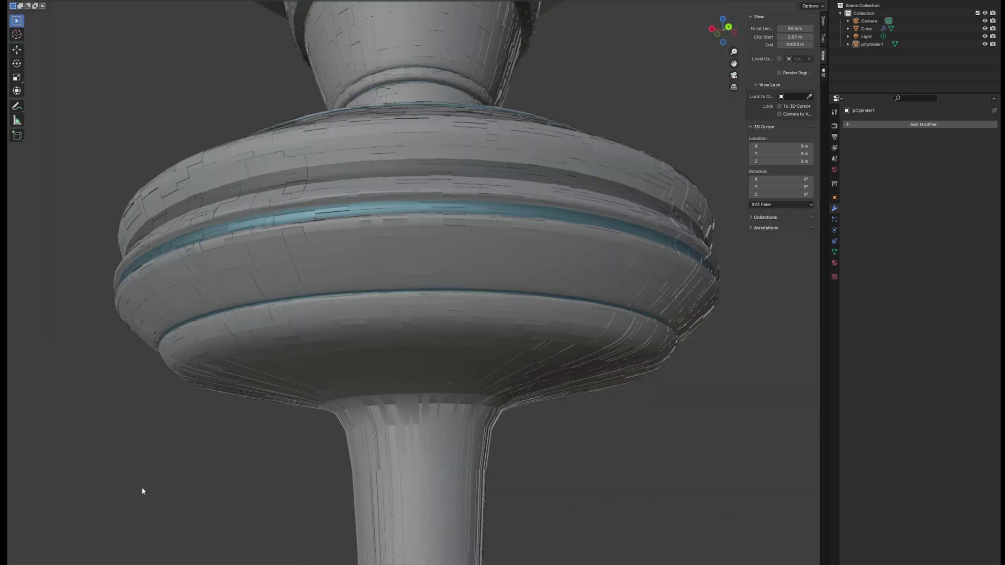
middle_click_drag(240, 84, 269, 127)
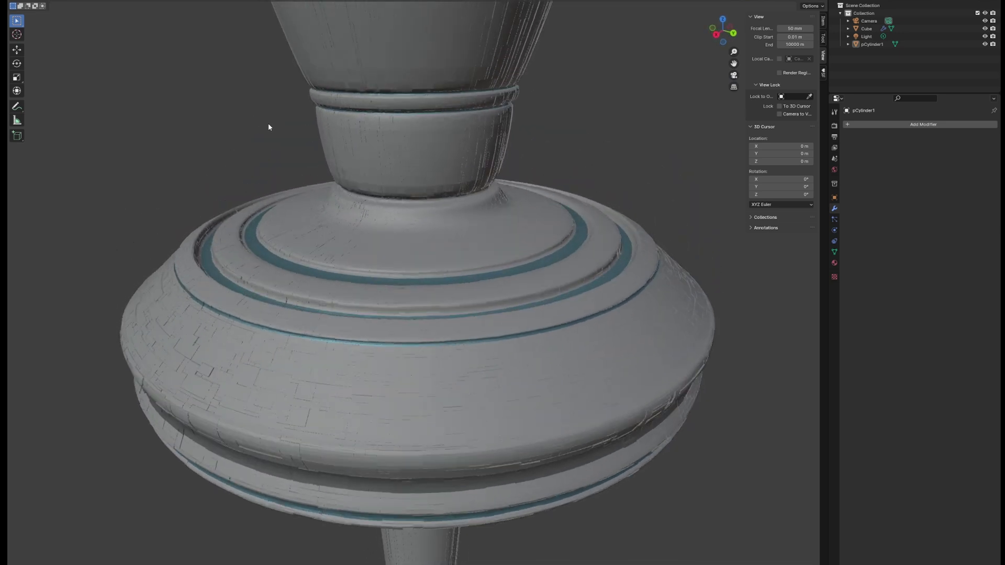
mouse_move(268, 123)
middle_mouse_down()
mouse_move(237, 121)
mouse_move(278, 102)
mouse_move(253, 110)
mouse_move(252, 128)
middle_mouse_up()
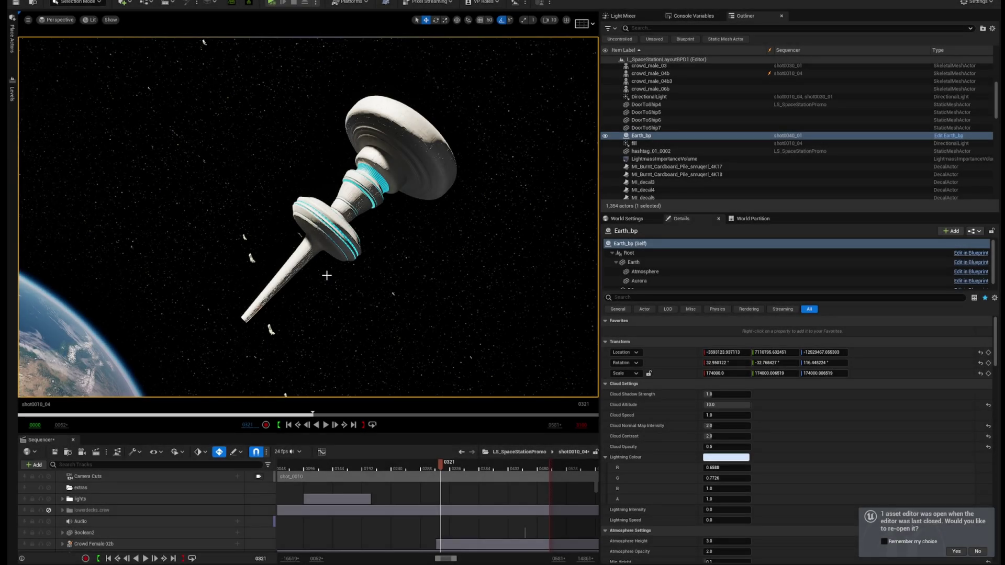
- Switch to Unreal Editor, inspect the panelled space station up close and view the shot through the Camera Cuts camera
scroll(308, 217, "up", 10)
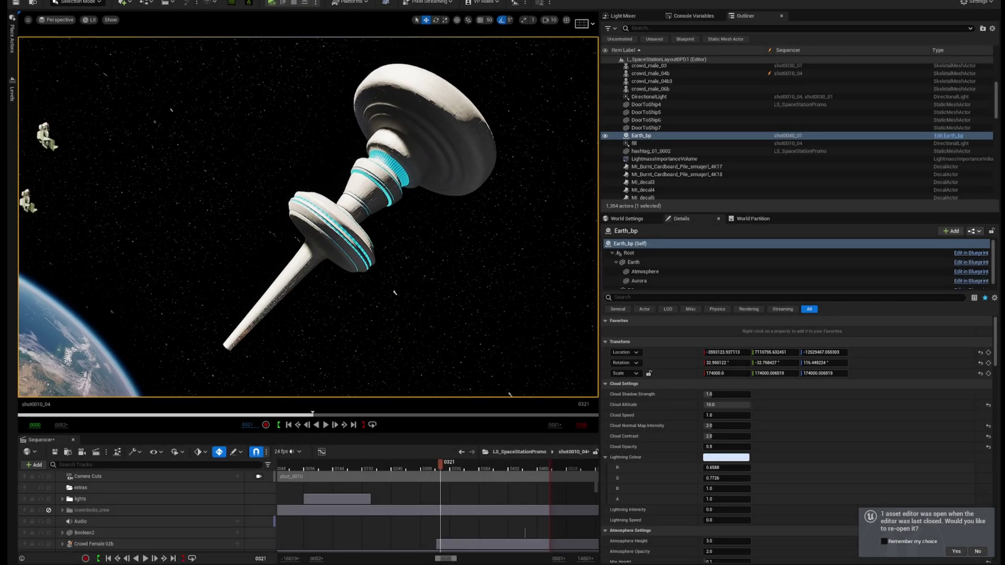
right_click_drag(308, 217, 398, 209)
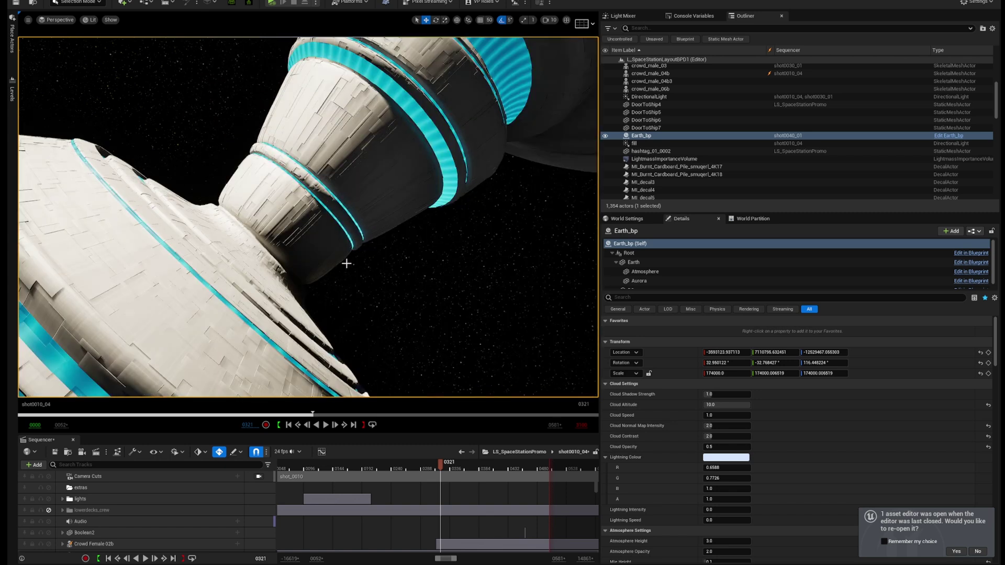
right_click_drag(347, 264, 293, 293)
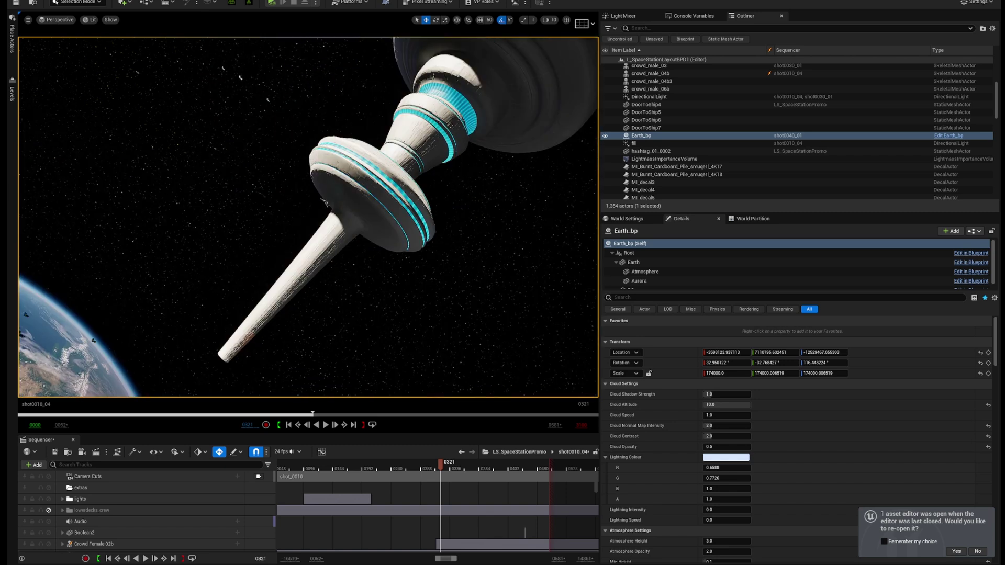
left_click(258, 476)
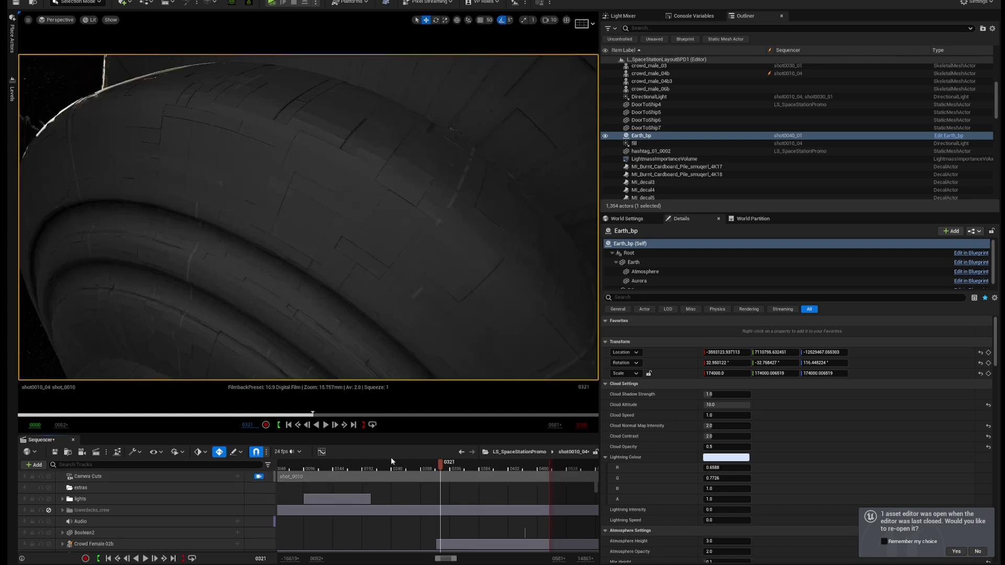
- Move the shot to frame 175 and unlock the viewport from Camera Cuts to view the whole station
left_click_drag(432, 468, 377, 473)
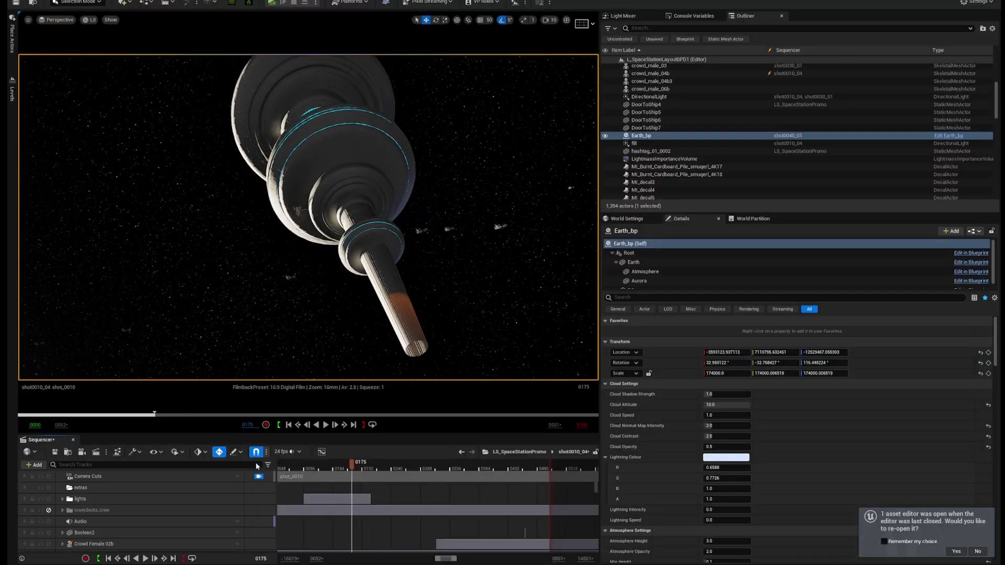
left_click(259, 476)
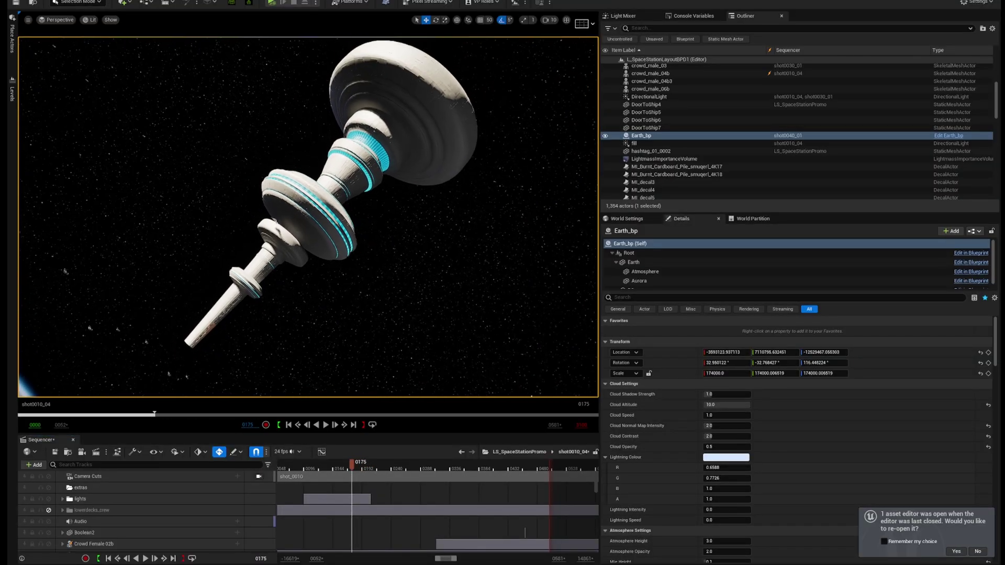
right_click_drag(420, 257, 420, 239)
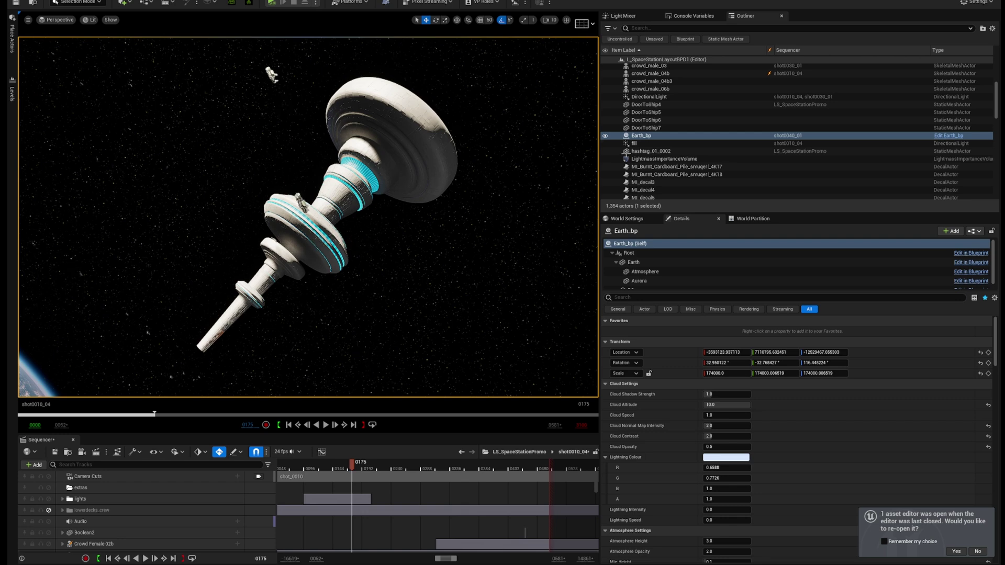
- Make the spaceStation folder's detail geometry visible and view the station's lower column up close
scroll(644, 131, "up", 8)
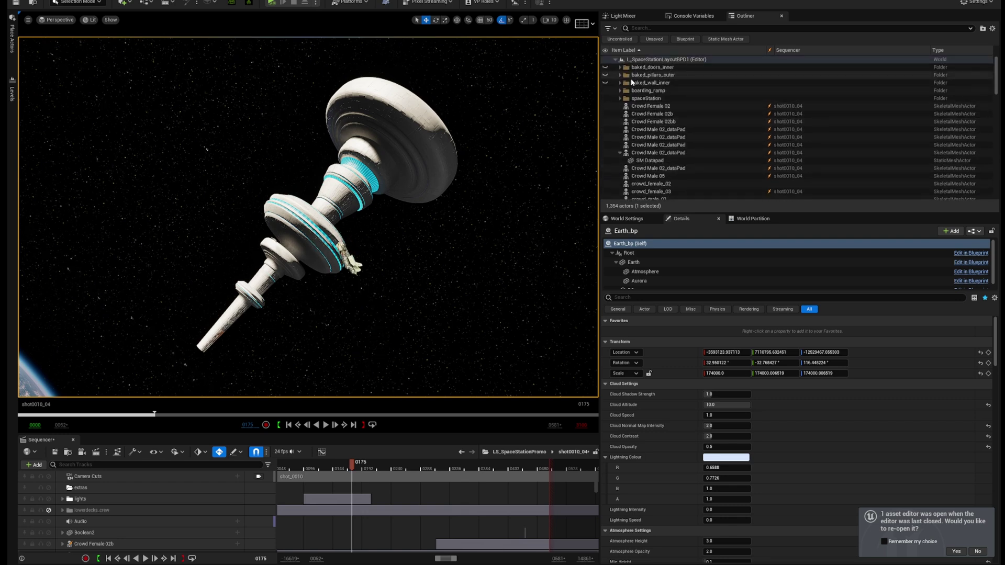
left_click(620, 97)
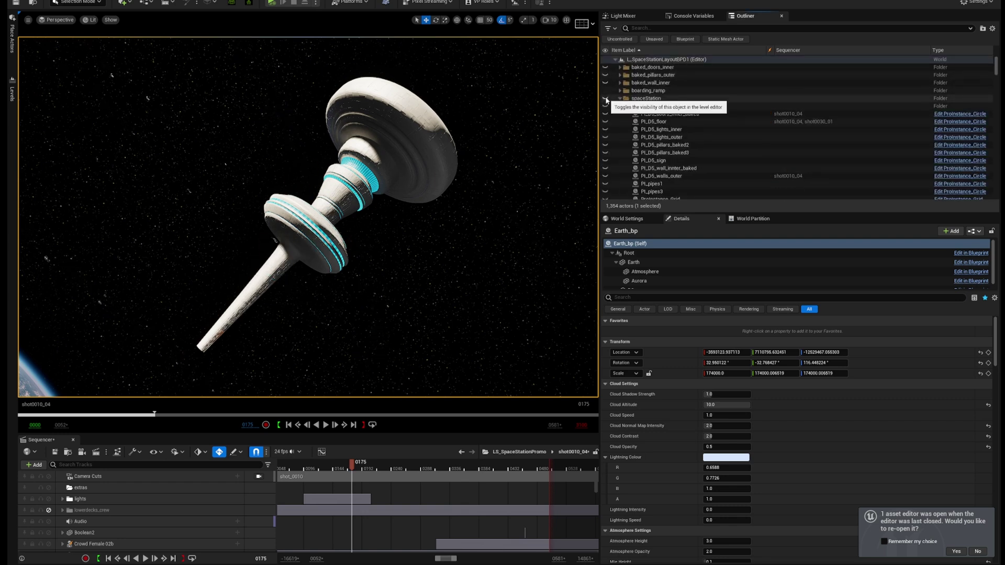
left_click(606, 99)
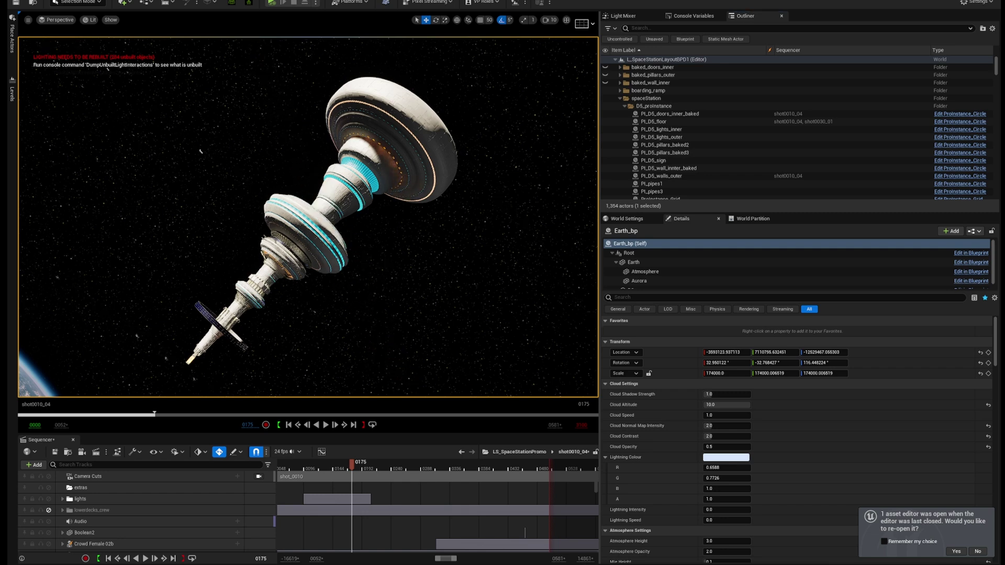
key("w")
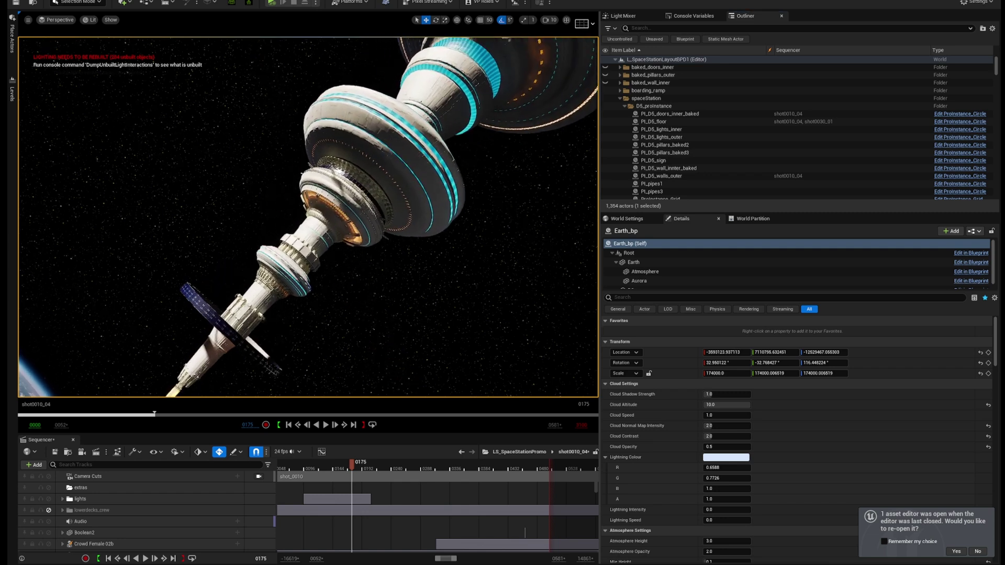
scroll(333, 222, "up", 8)
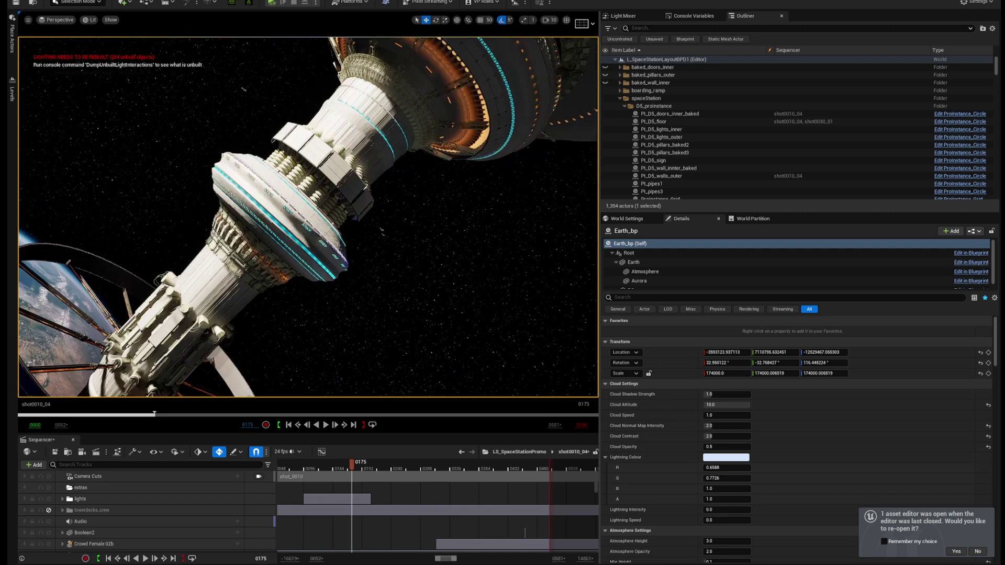
- Through Camera Cuts at frame 216, compare the station with the spaceStation folder hidden and shown
left_click(259, 477)
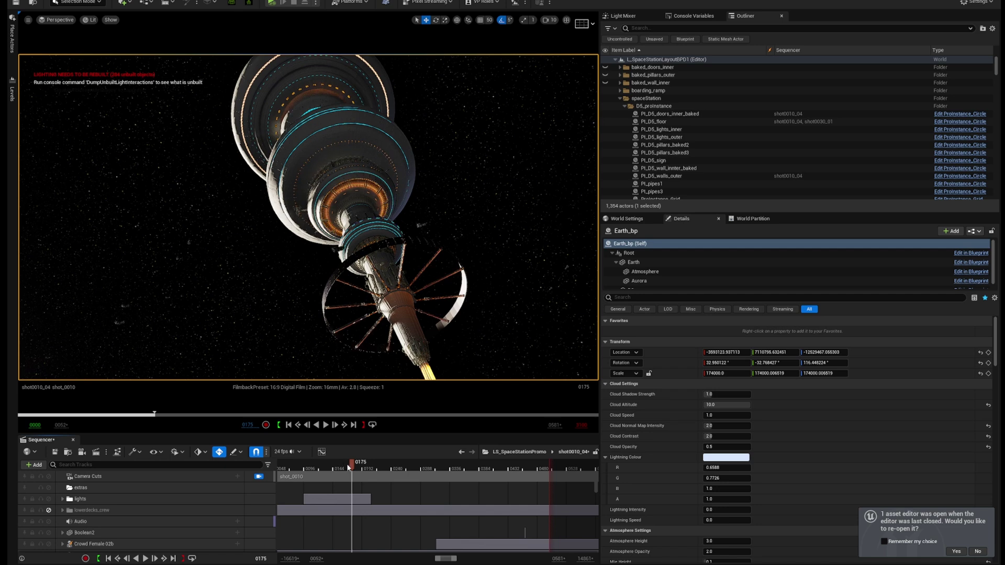
left_click_drag(349, 467, 377, 463)
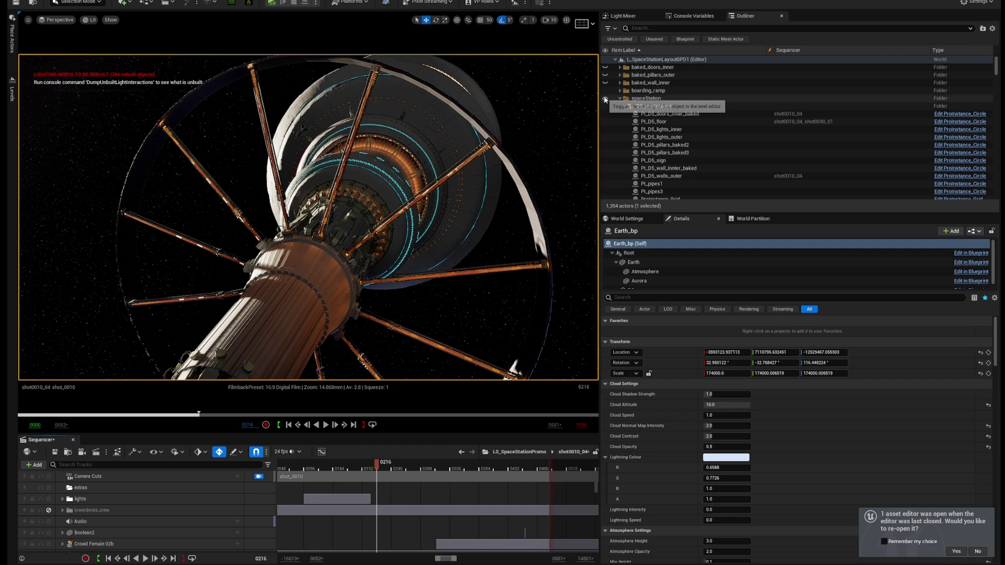
left_click(606, 99)
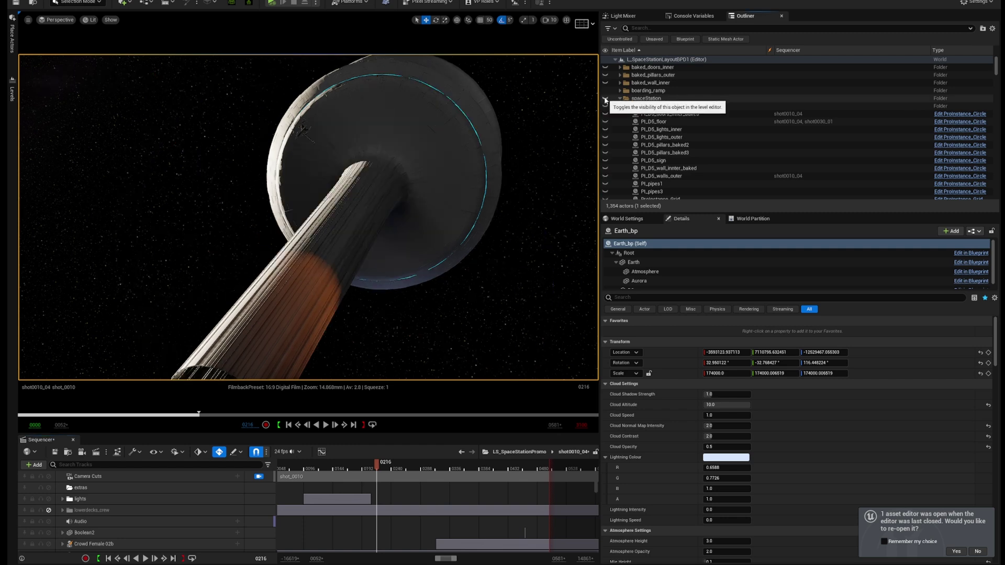
left_click(605, 100)
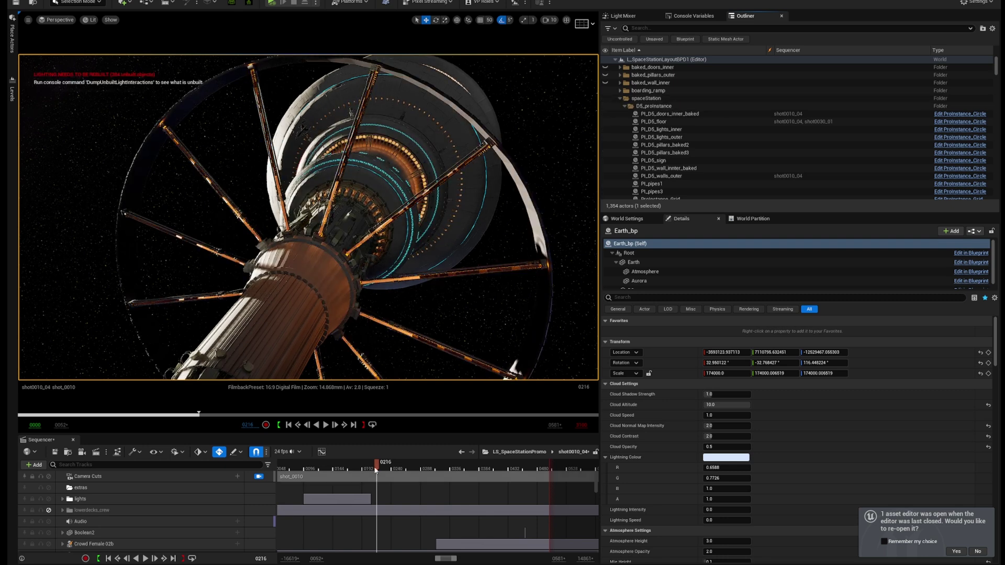
- Scrub the shot to frame 269, then inspect the station's discs and lights in the free viewport outside Camera Cuts
mouse_move(376, 468)
left_mouse_down()
mouse_move(400, 469)
mouse_move(381, 471)
left_mouse_up()
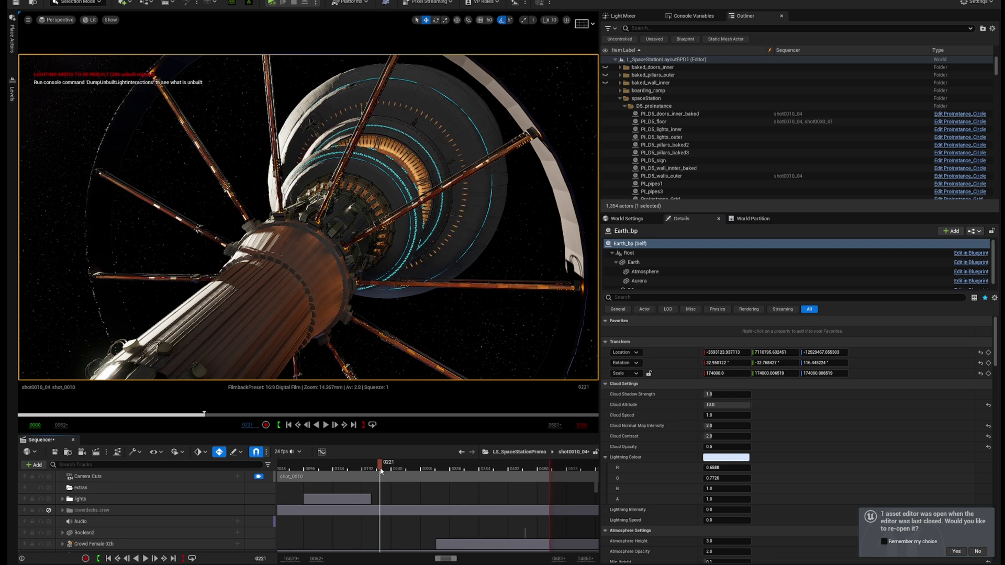
left_click_drag(381, 471, 409, 467)
left_click(258, 476)
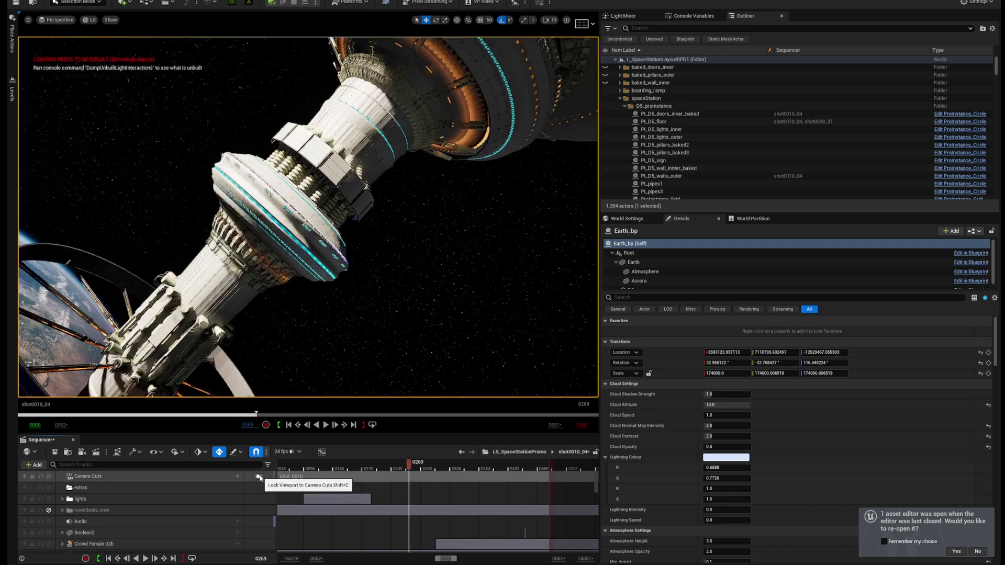
right_click_drag(308, 217, 255, 217)
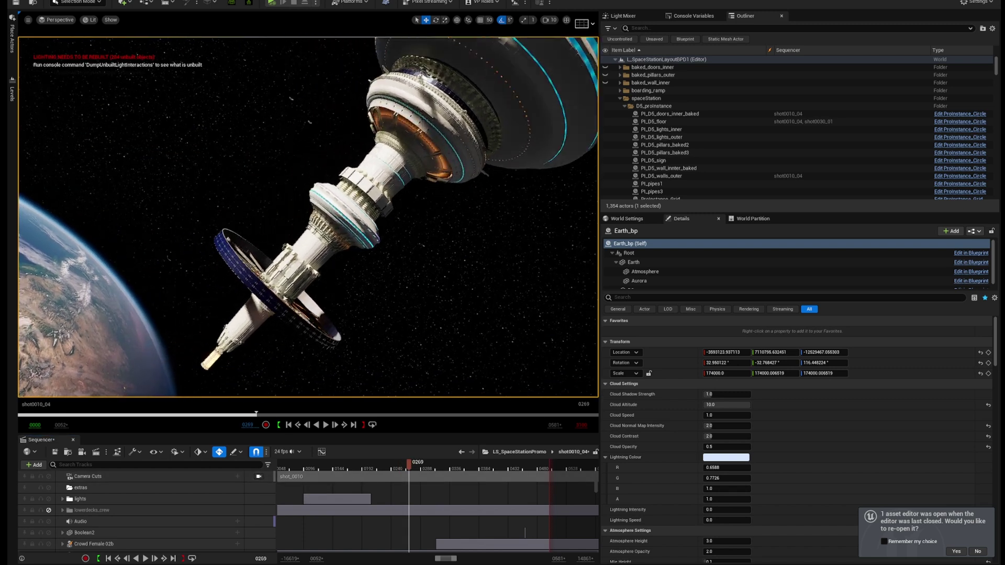
right_click_drag(323, 244, 354, 255)
right_click_drag(448, 243, 479, 228)
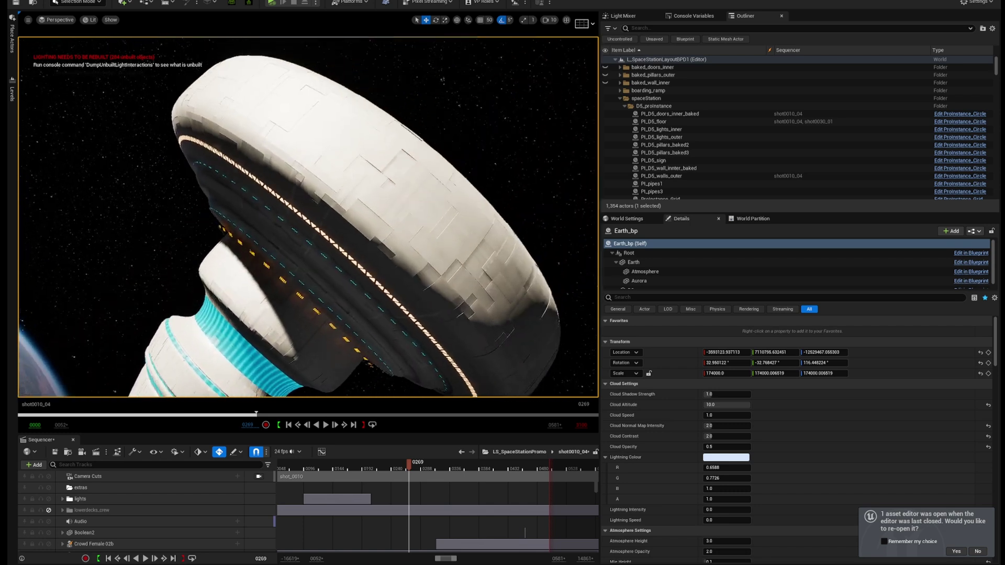
right_click_drag(341, 289, 354, 282)
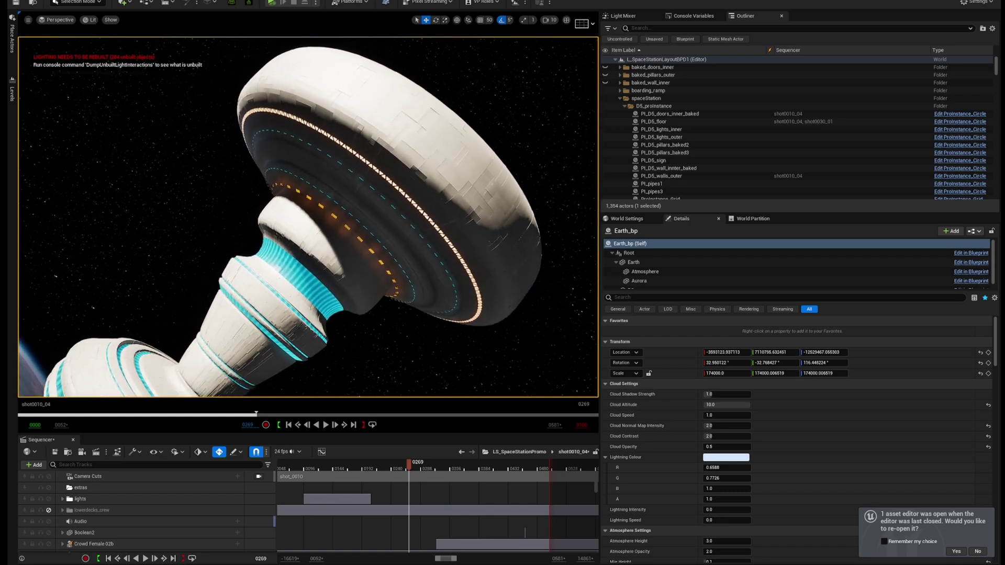
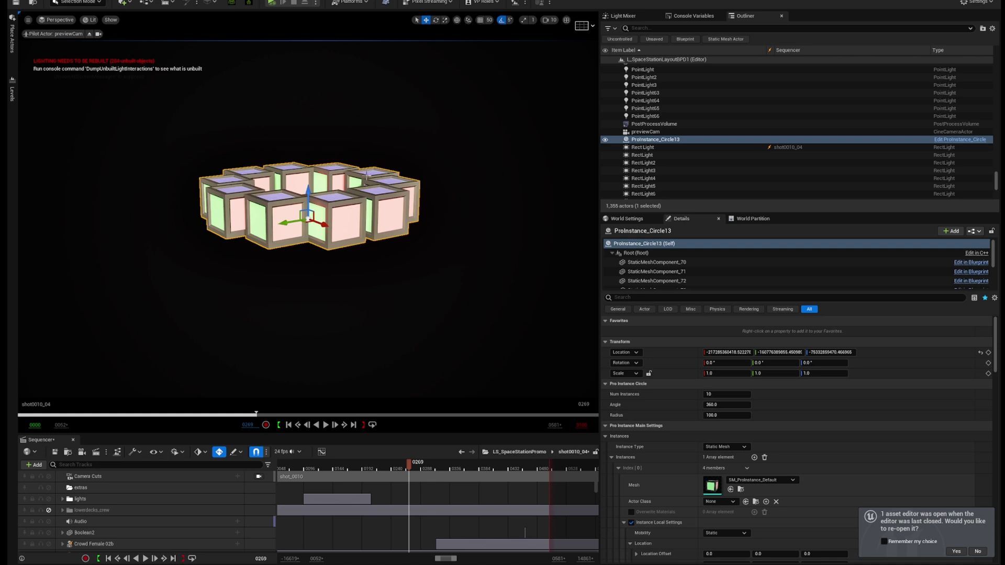
- Assign SM_Light_02 as the instance mesh of ProInstance_Circle13
scroll(695, 461, "down", 2)
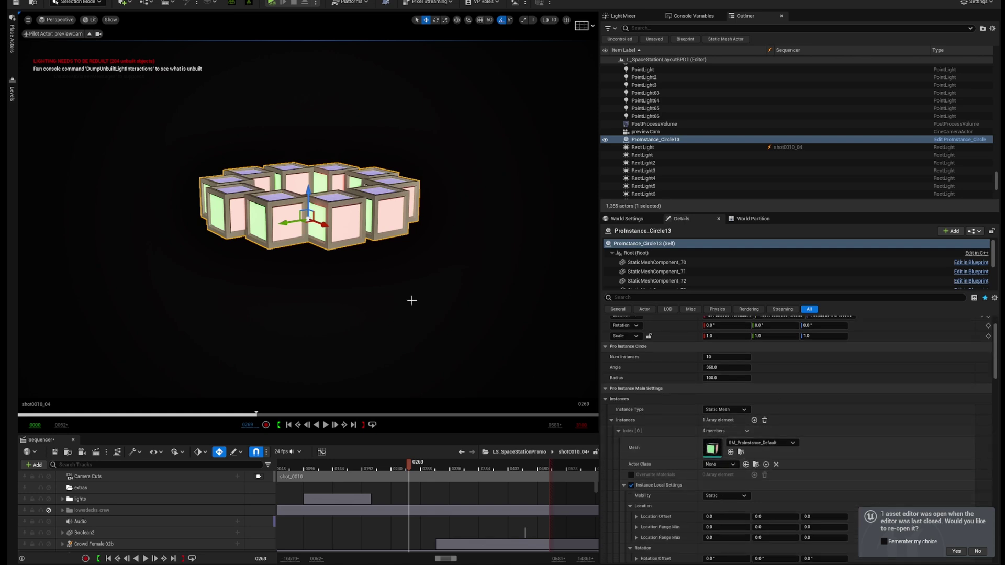
left_click(731, 454)
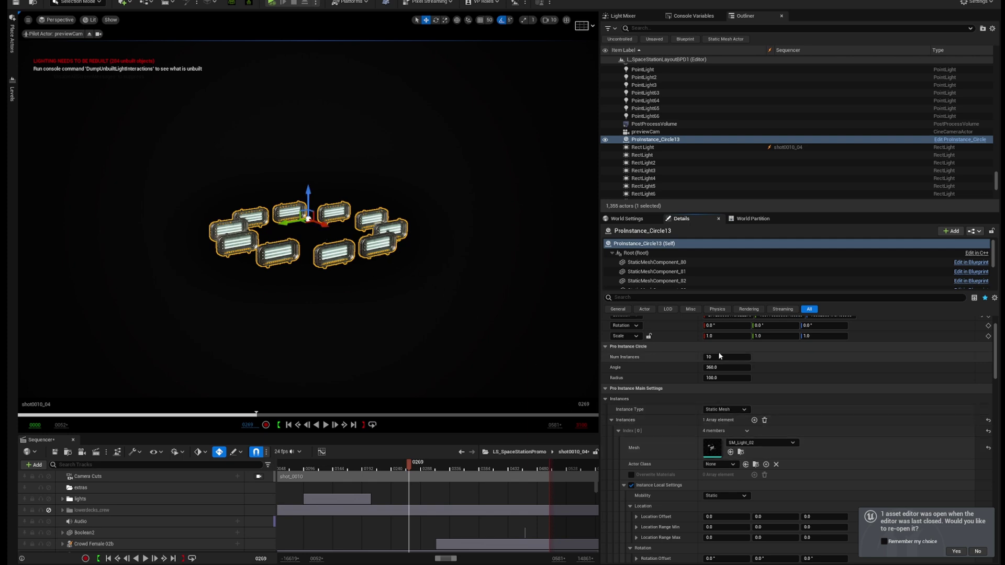
- Try 20 instances and a 180° angle on the circle of lights, restoring 10 instances and 360°
mouse_move(718, 360)
left_mouse_down()
mouse_move(711, 360)
mouse_move(727, 359)
left_mouse_up()
type("10")
key("Return")
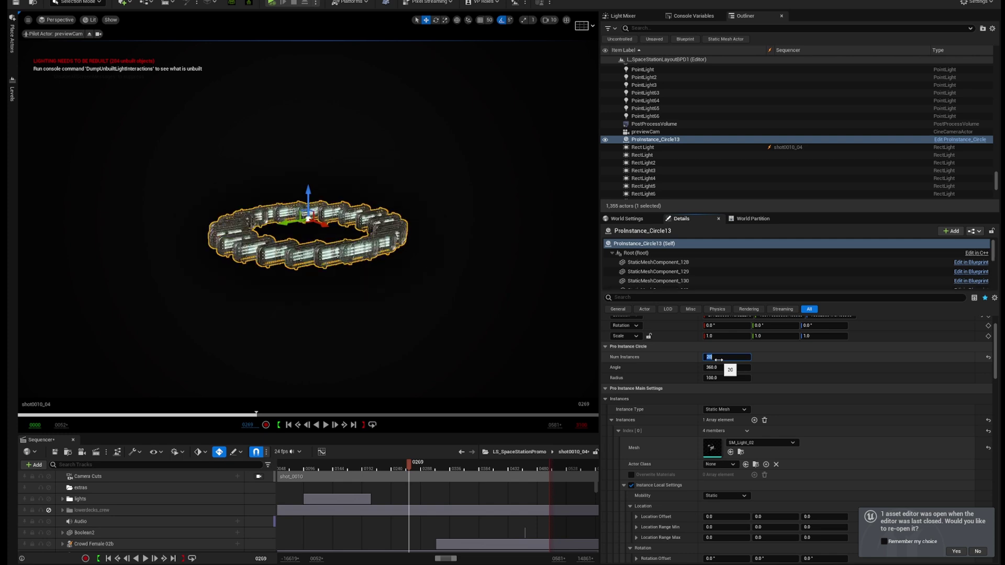
left_click(719, 369)
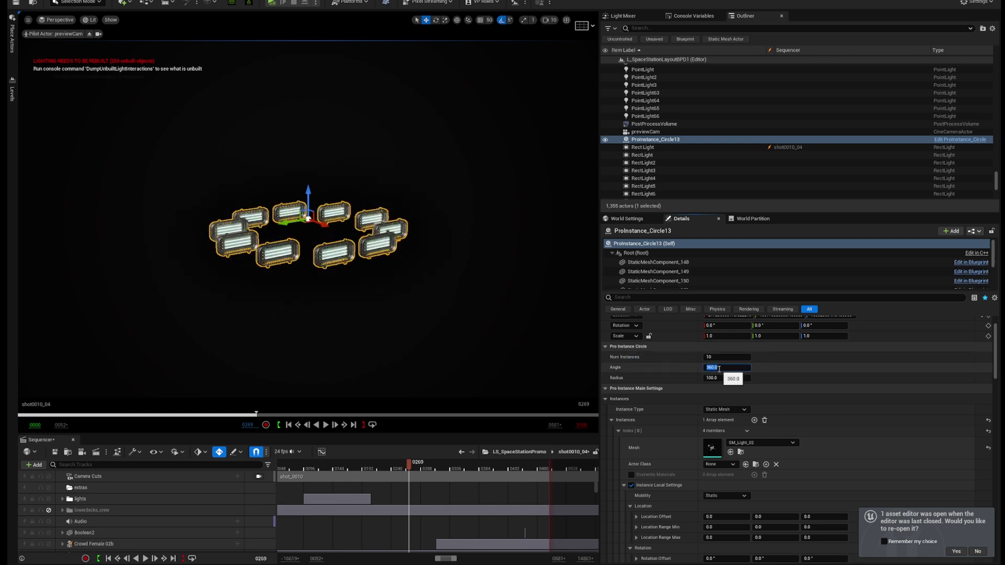
type("180")
key("Return")
type("360")
key("Return")
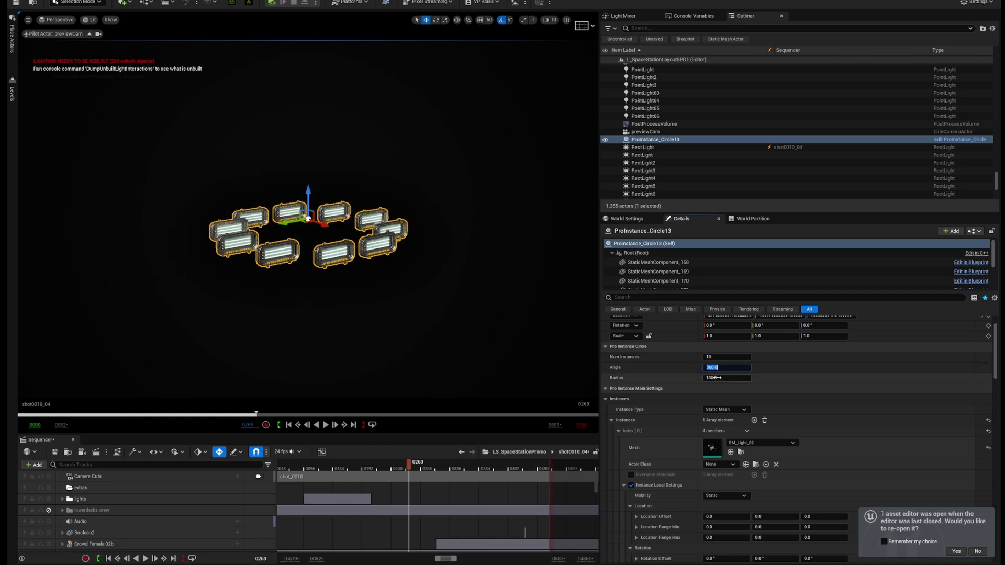
- Try radii of 300 and 50 for the circle of lights, then restore the radius to 100
left_click(717, 378)
type("300")
key("Return")
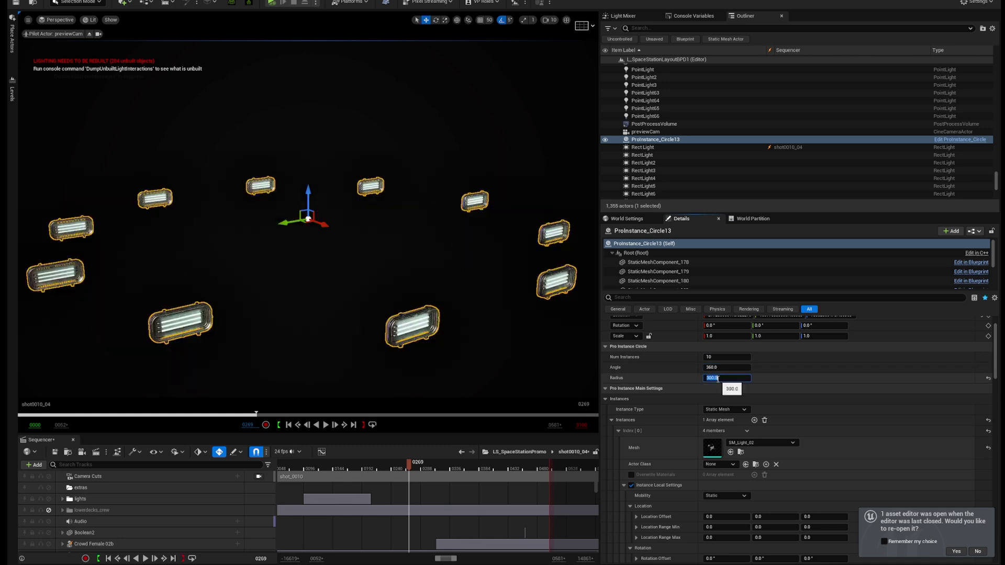
type("50")
key("Return")
type("100")
key("Return")
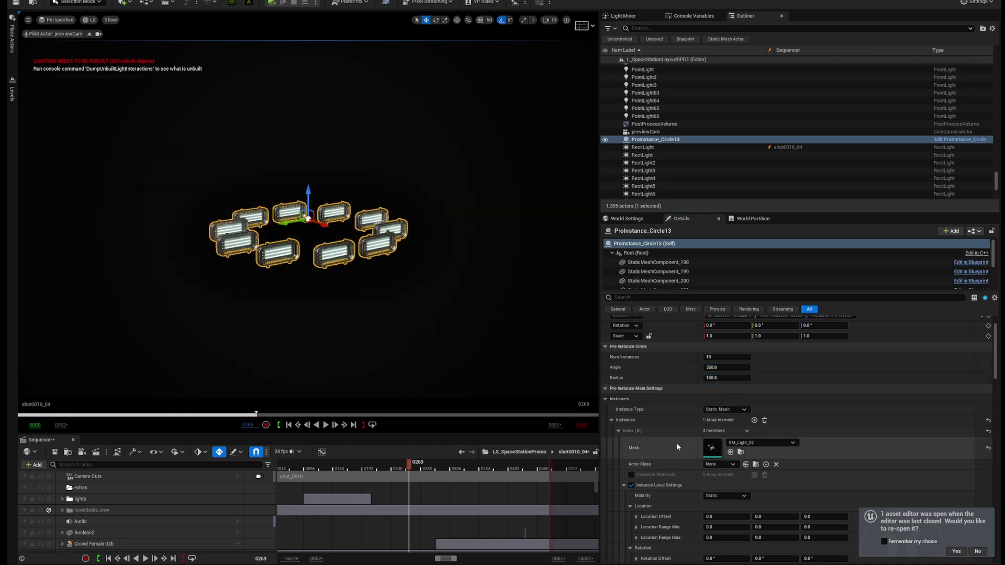
- Try a 90° Z rotation offset on the light instances, then restore it to 0°
scroll(679, 443, "down", 3)
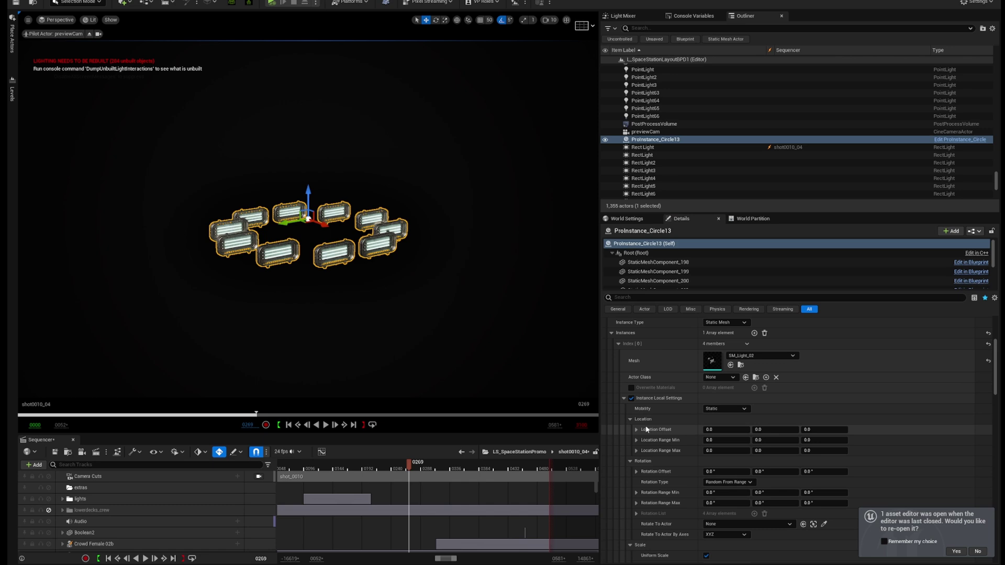
left_click(826, 471)
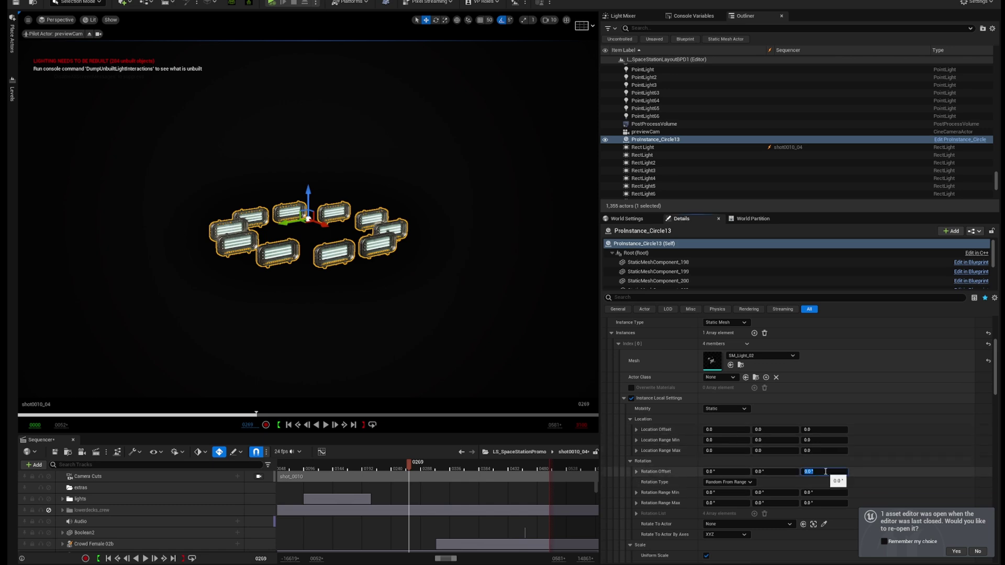
type("90")
key("Return")
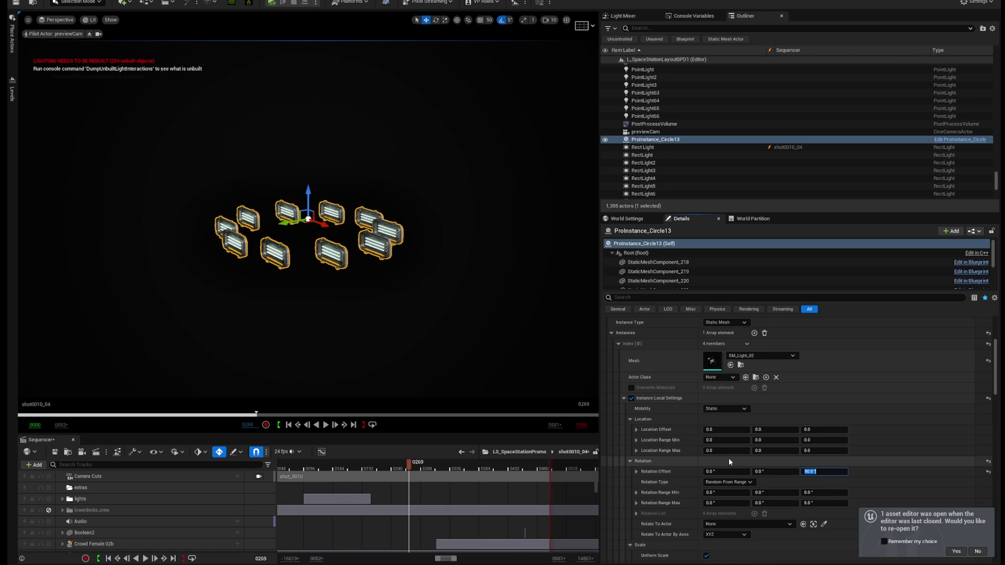
type("0")
key("Return")
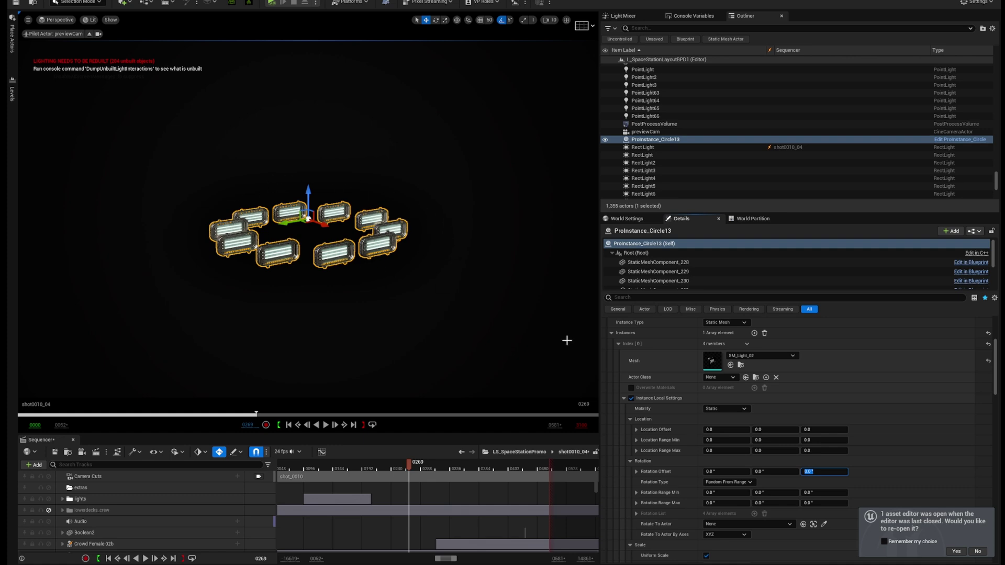
- Set the instances' Rotate To Actor to ProInstance_Circle13 and their Z rotation offset to 180°
left_click(814, 525)
left_click(351, 251)
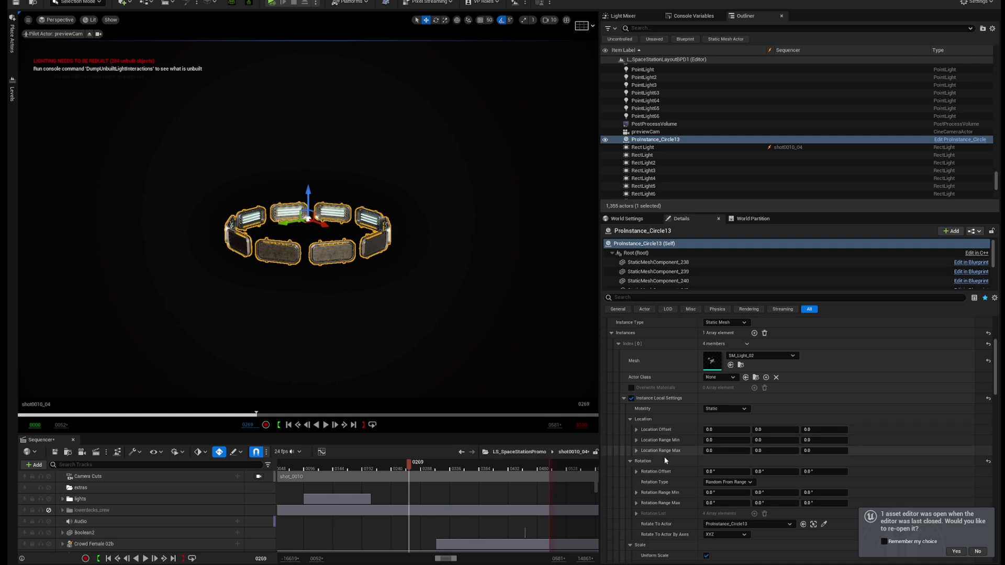
left_click(821, 471)
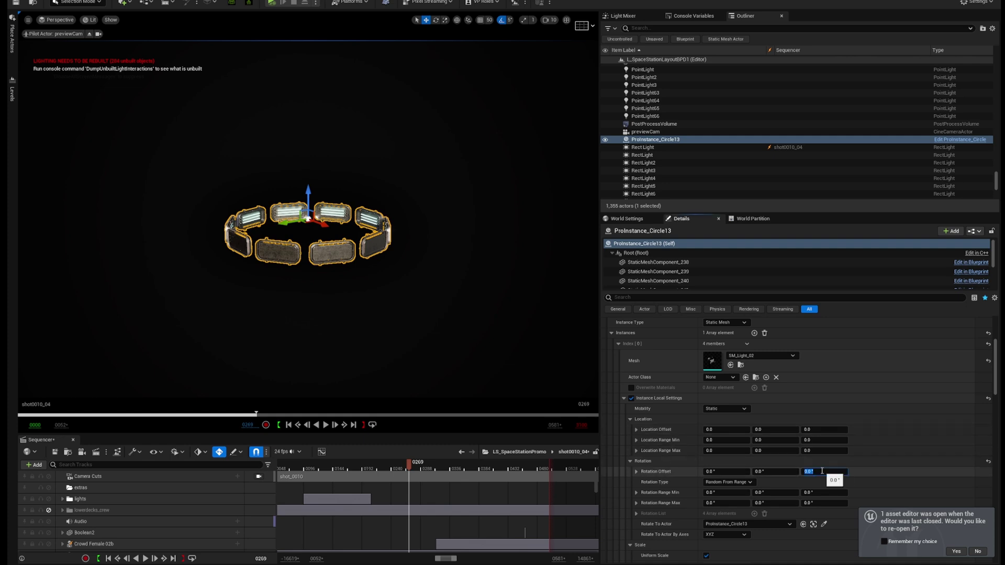
key("Return")
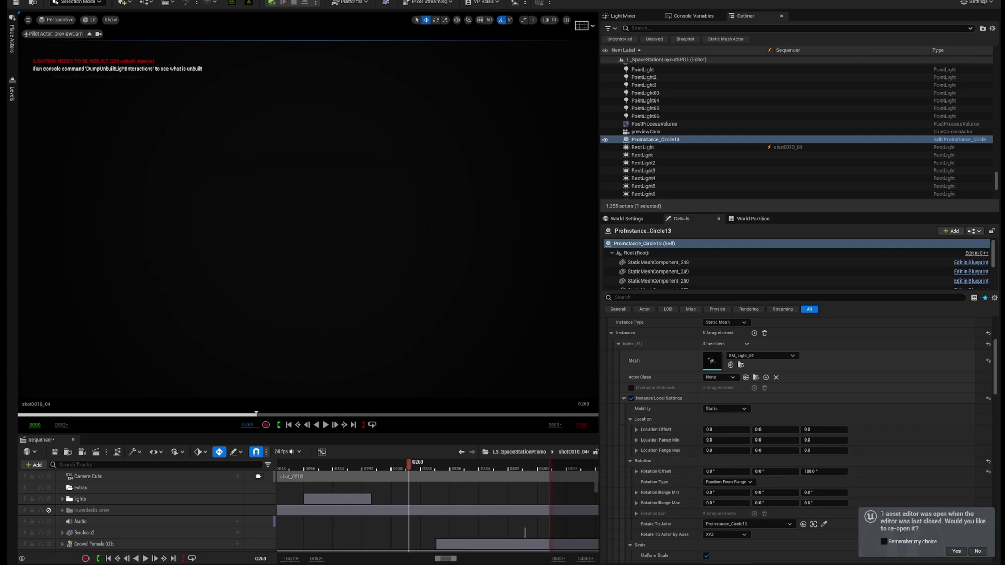
- Examine the instanced details and spoked ring around the station's lower column from several angles
scroll(232, 199, "down", 1)
mouse_move(231, 199)
right_mouse_down()
mouse_move(178, 202)
mouse_move(249, 192)
mouse_move(233, 199)
right_mouse_up()
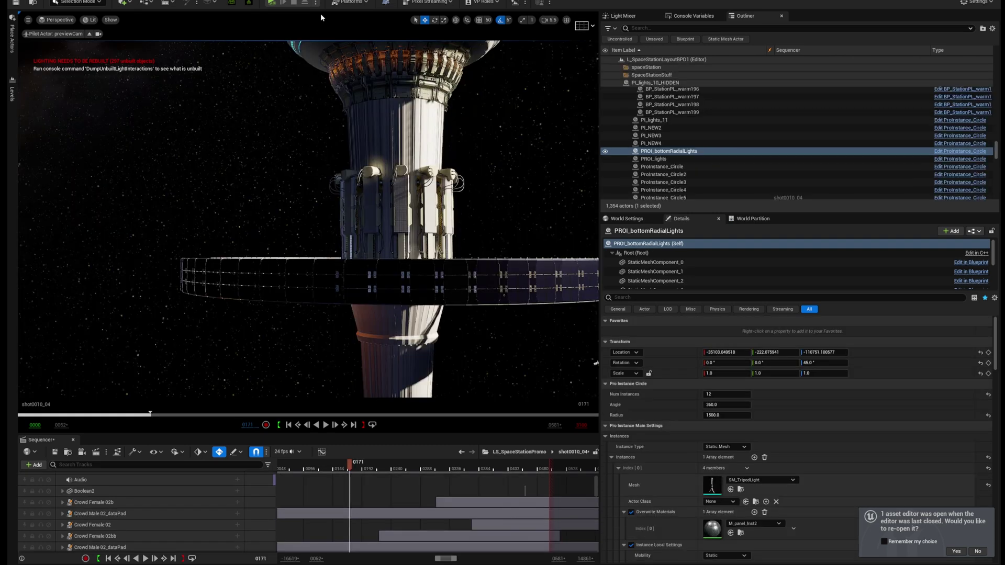
right_click_drag(434, 198, 435, 199)
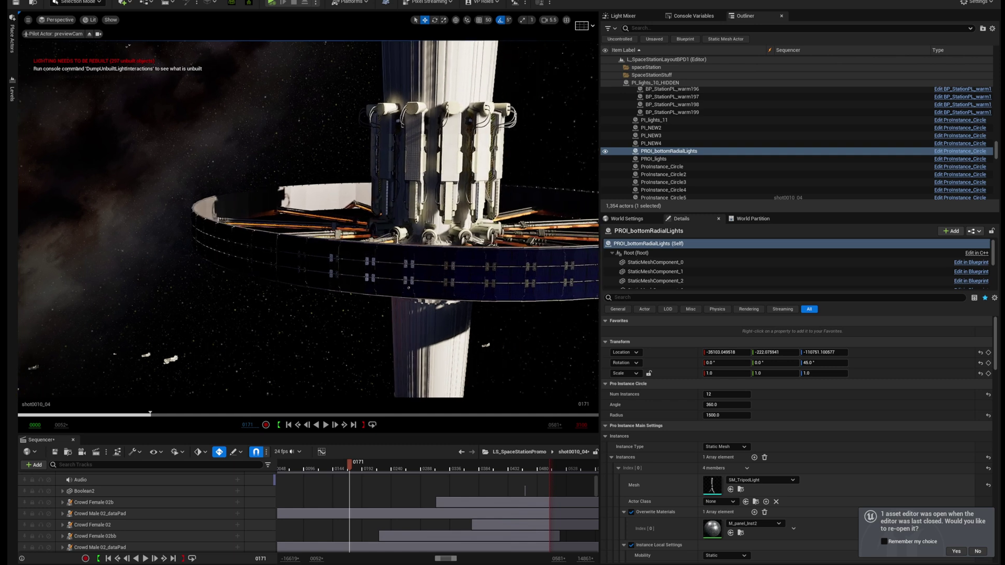
right_click_drag(425, 250, 425, 251)
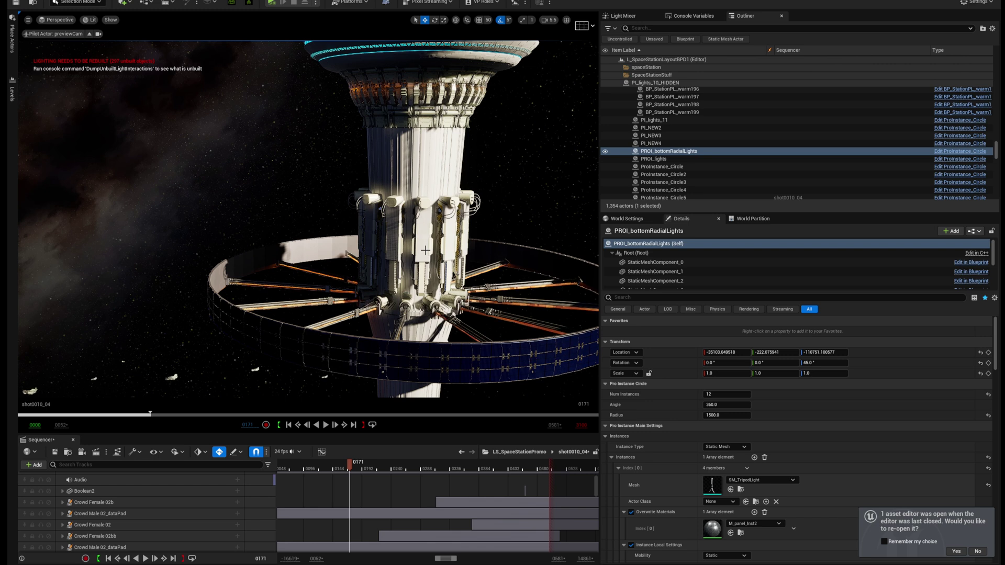
- Select the spoke hub's circular arrays one after the other, ending with PROI_bottomRadialLights
right_click_drag(426, 250, 426, 250)
left_click(494, 199)
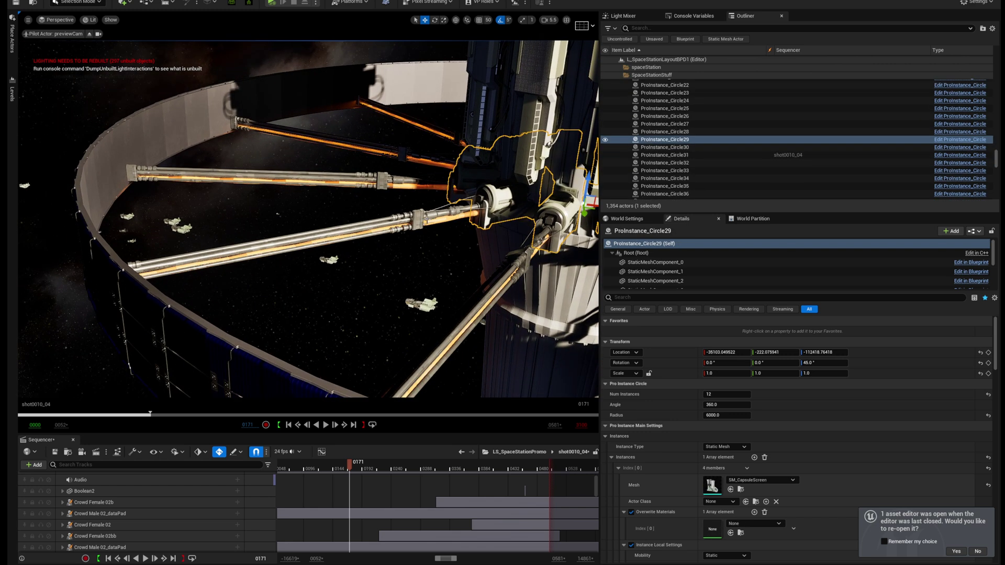
left_click(466, 214)
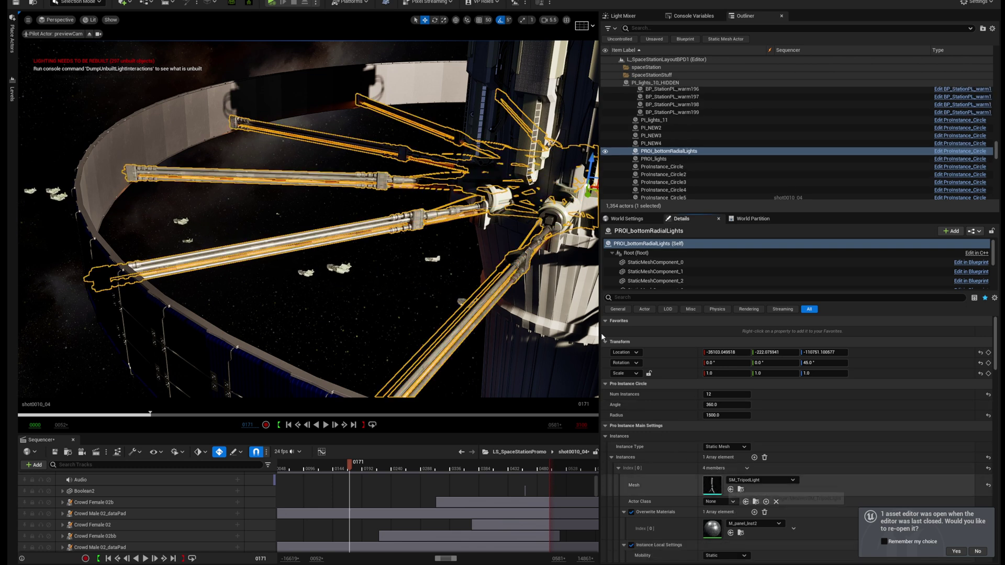
- Inspect the SM_TripodLight source mesh up close in its asset editor, and close the editor
left_click_drag(931, 193, 367, 3)
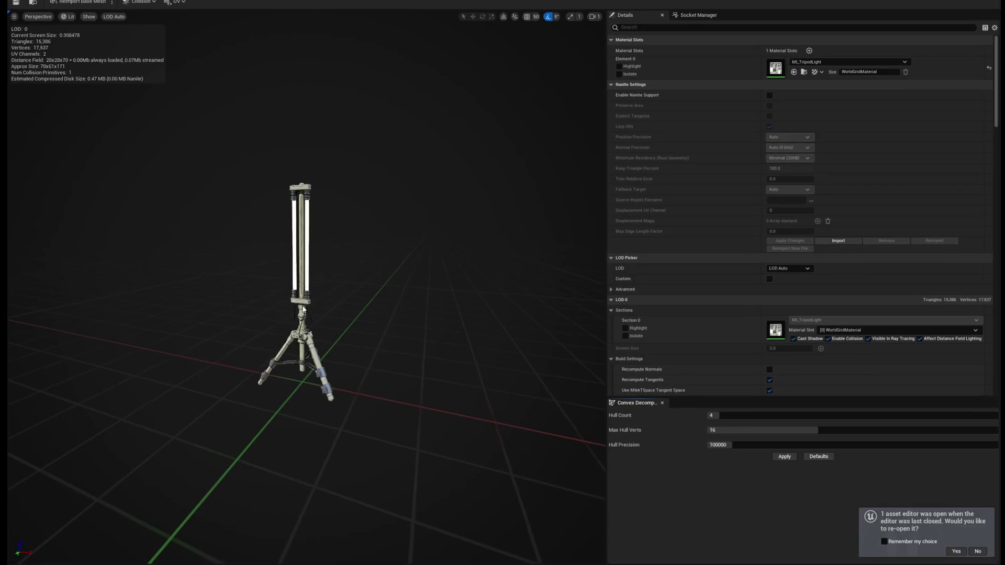
mouse_move(303, 309)
right_mouse_down()
mouse_move(296, 330)
mouse_move(317, 304)
right_mouse_up()
key("w")
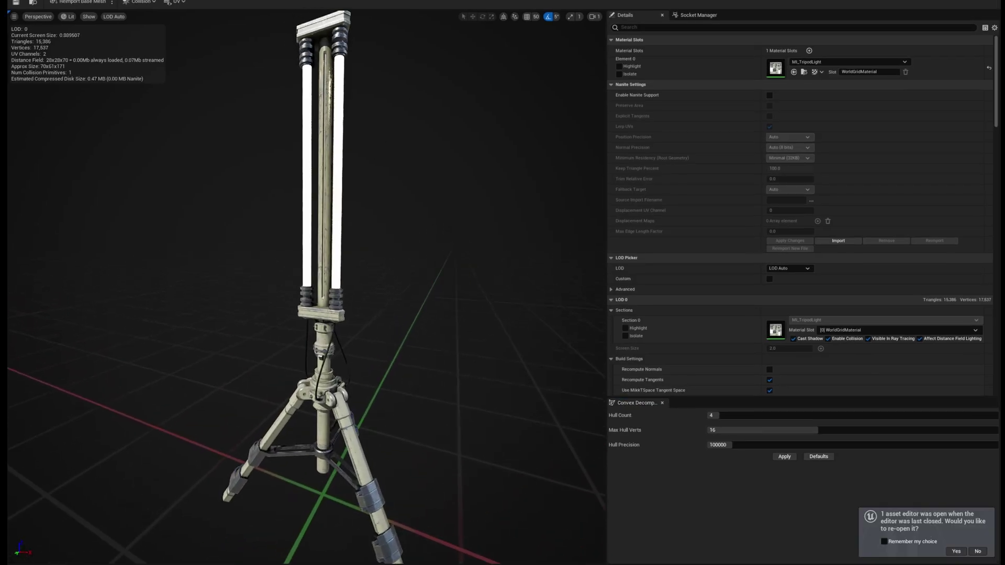
scroll(314, 320, "down", 3)
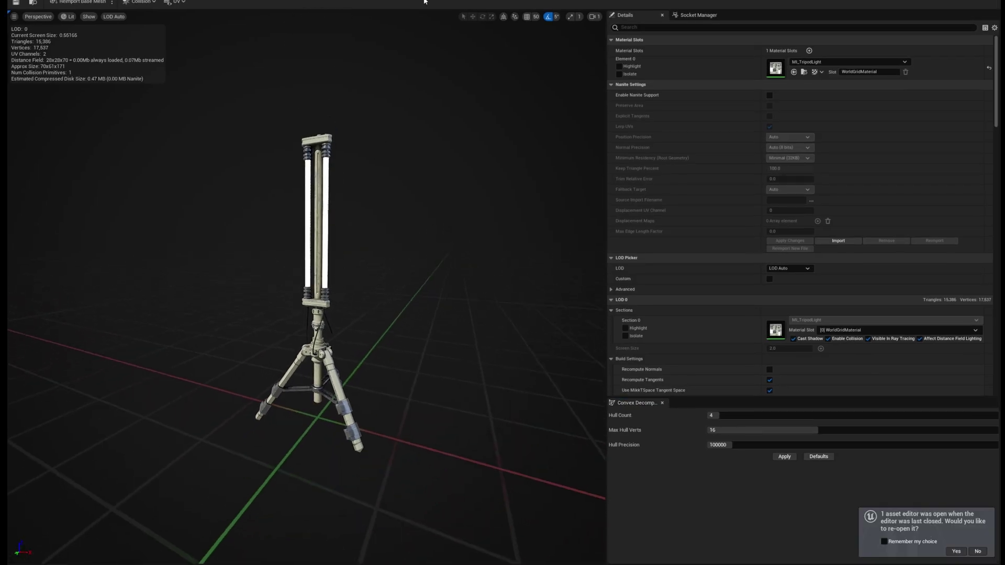
left_click_drag(367, 3, 461, 41)
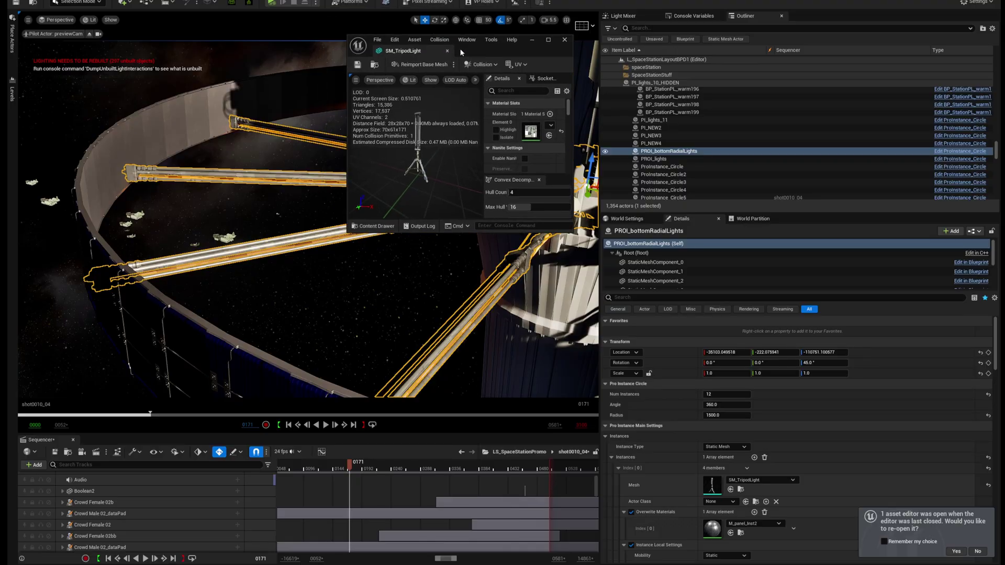
left_click(567, 42)
- Examine the spoked ring, the lower column and the banded hull section above it from several angles
right_click_drag(341, 314, 345, 280)
key("s")
key("g")
key("q")
right_click_drag(379, 244, 320, 127)
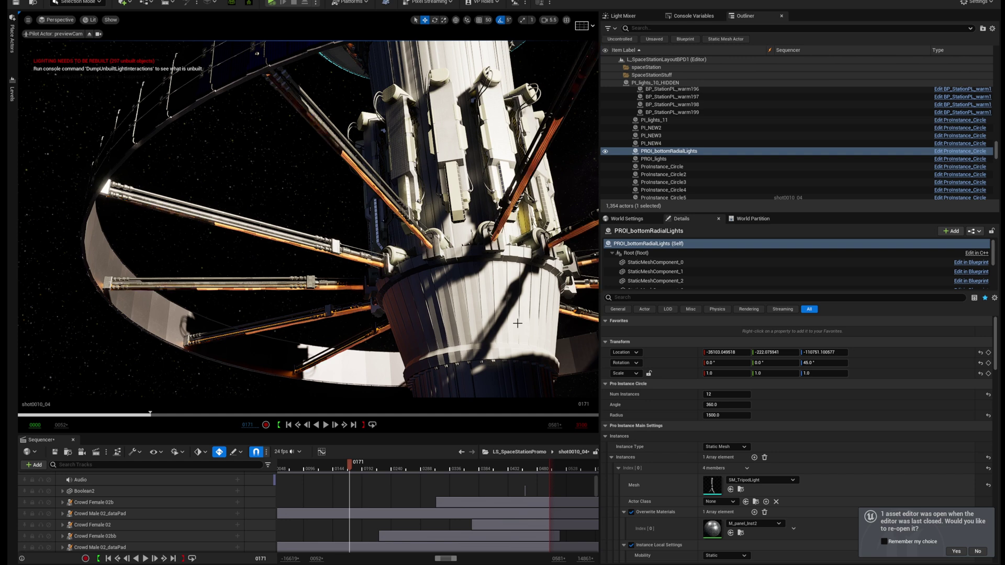
mouse_move(453, 285)
right_mouse_down()
mouse_move(533, 211)
mouse_move(523, 144)
mouse_move(450, 292)
right_mouse_up()
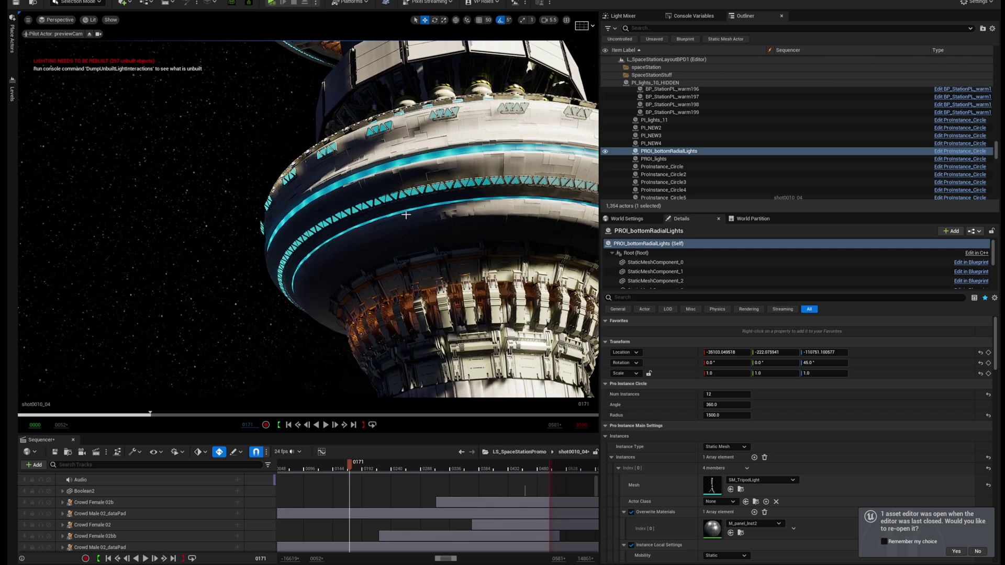
right_click_drag(407, 215, 433, 234)
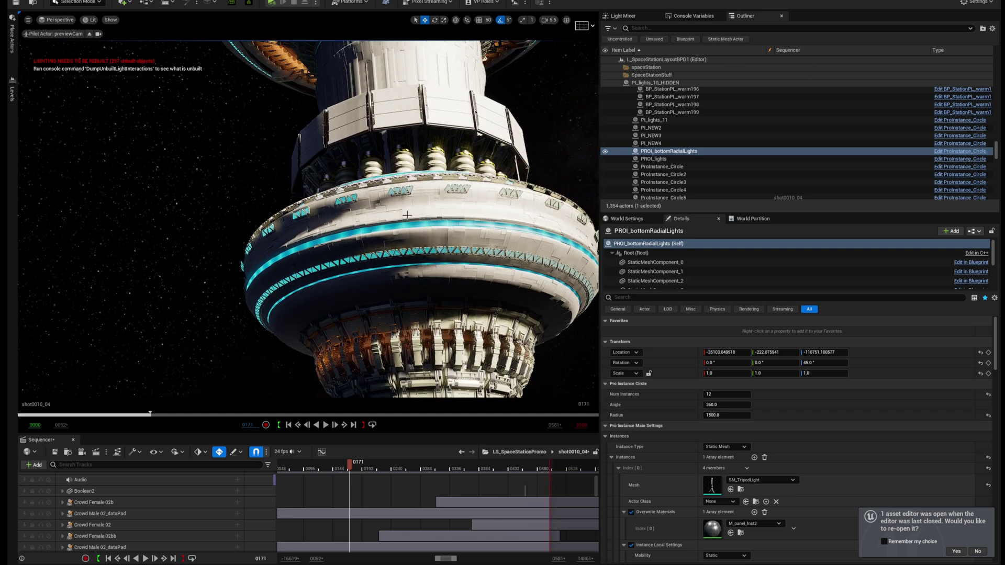
- Inspect the ProInstance_midHub2 hose array and the PI_NEW3 array, then examine the underside of the upper station
right_click_drag(408, 215, 407, 246)
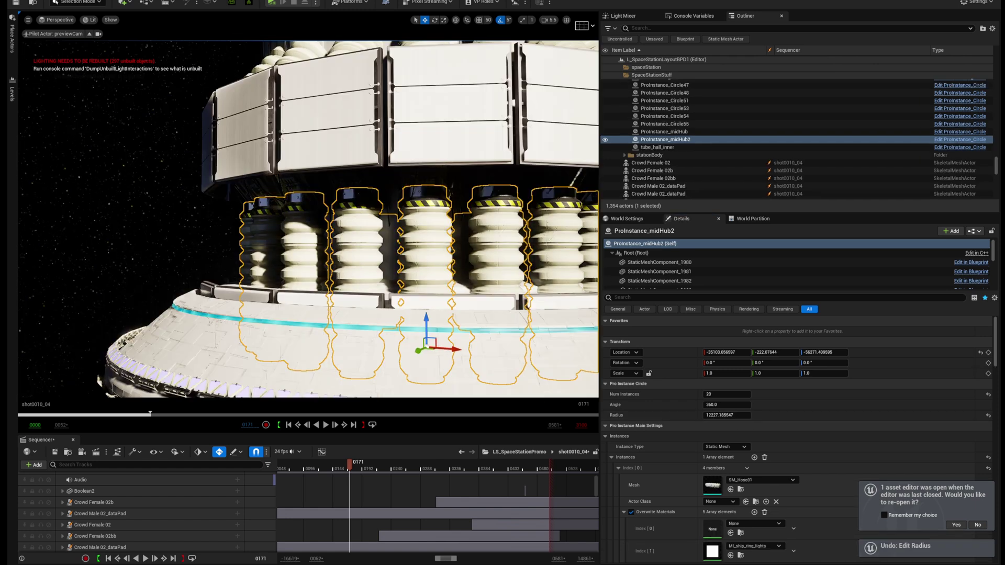
right_click_drag(472, 220, 487, 209)
right_click_drag(279, 192, 279, 183)
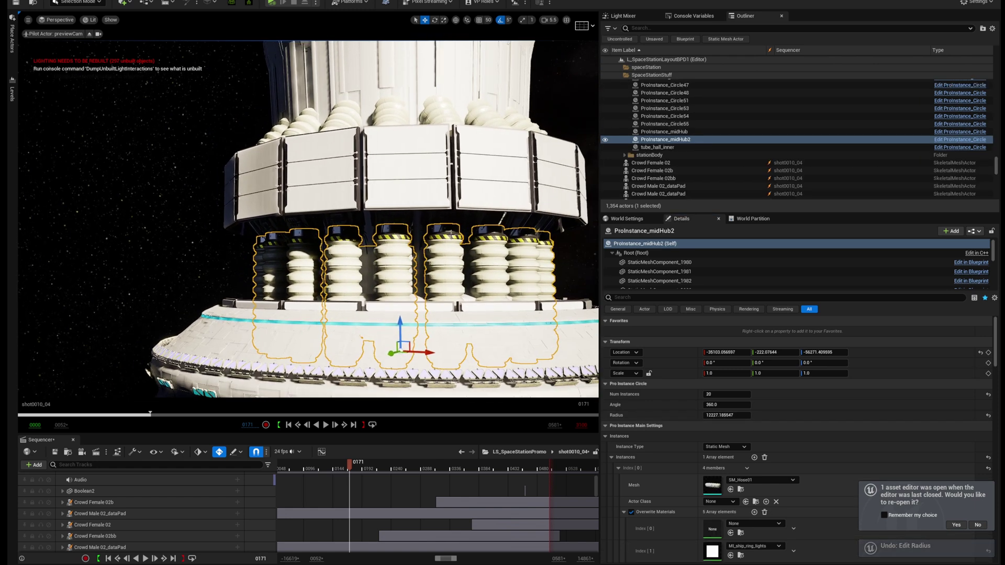
left_click(279, 192)
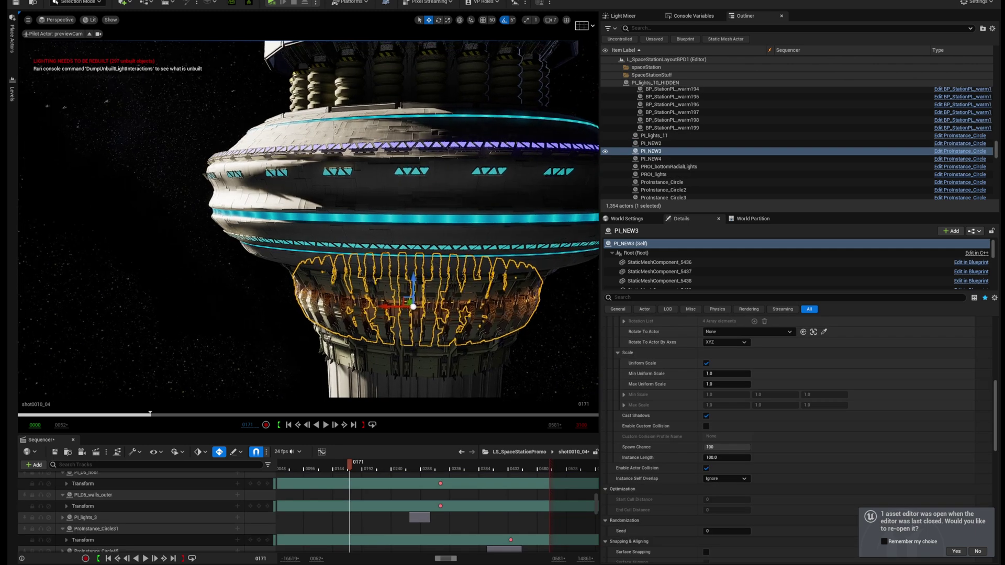
right_click_drag(308, 220, 308, 83)
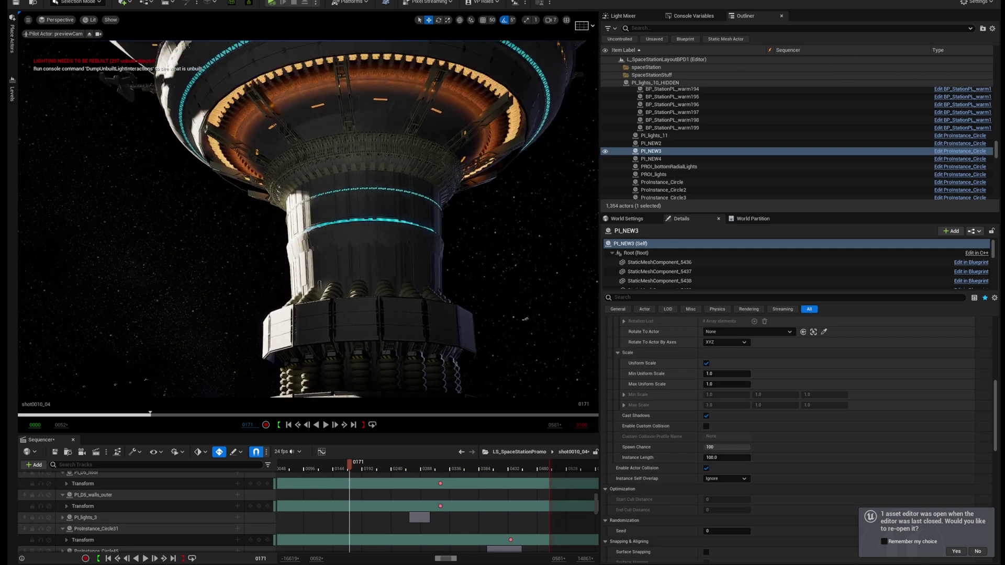
right_click_drag(366, 230, 366, 147)
left_click(386, 250)
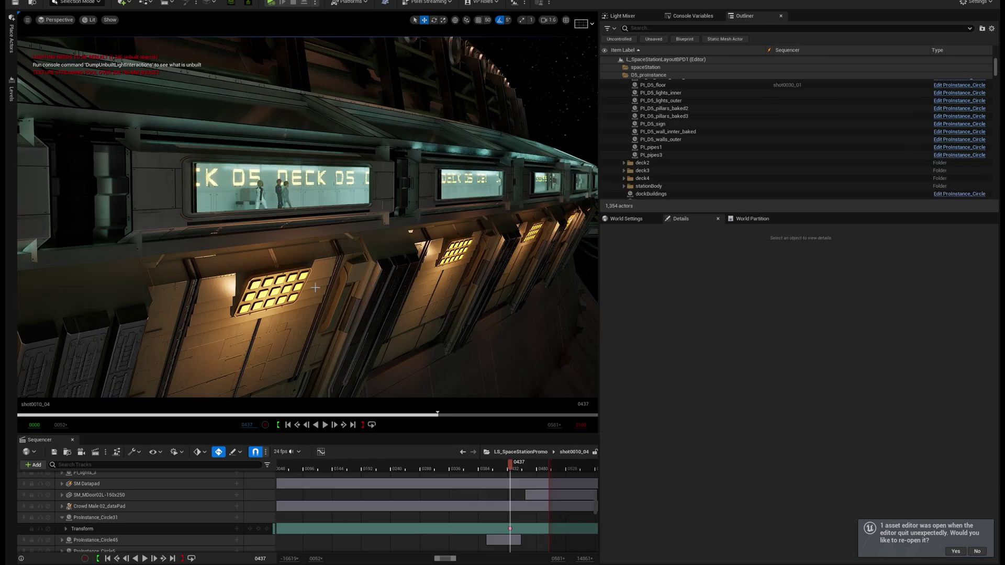
- Examine the Deck 05 corridor interior and its instanced pieces, including PI_D5_lights_outer
left_click(472, 260)
right_click_drag(493, 235, 466, 224)
scroll(486, 230, "down", 2)
key("g")
scroll(487, 209, "down", 4)
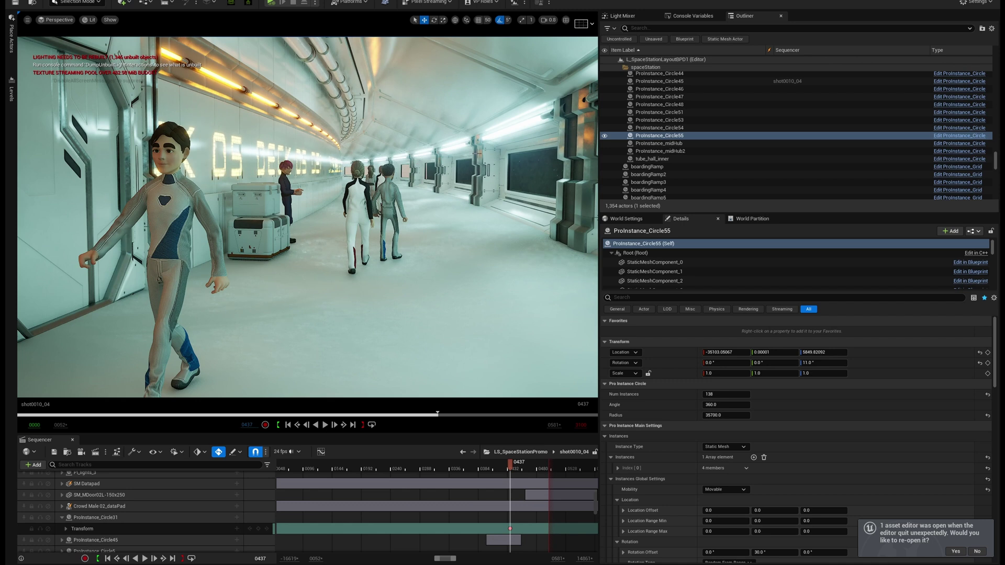
left_click(336, 140)
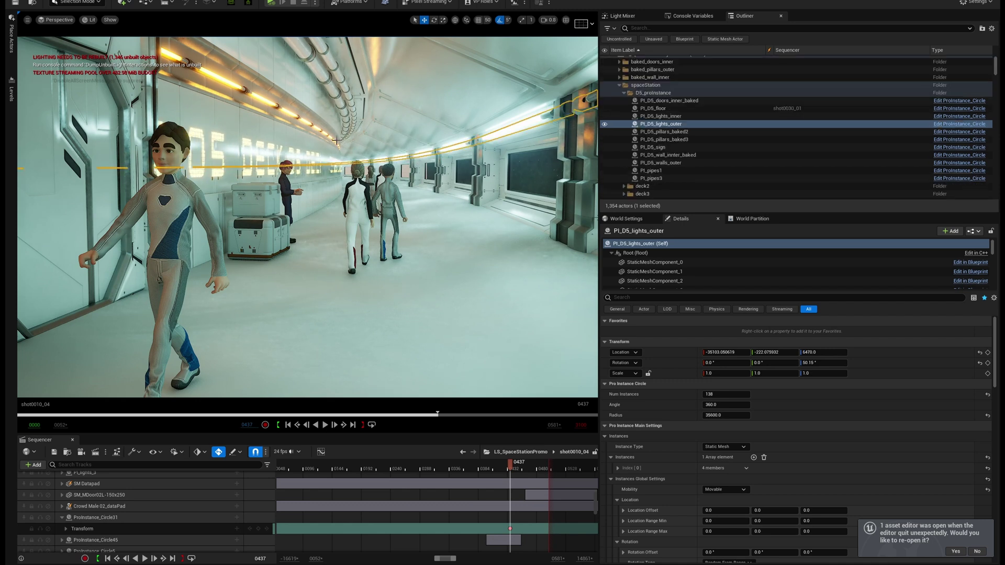
- Duplicate the PI_pipes1 ceiling pipe array and set the copy's radius to 35500
left_click(335, 96)
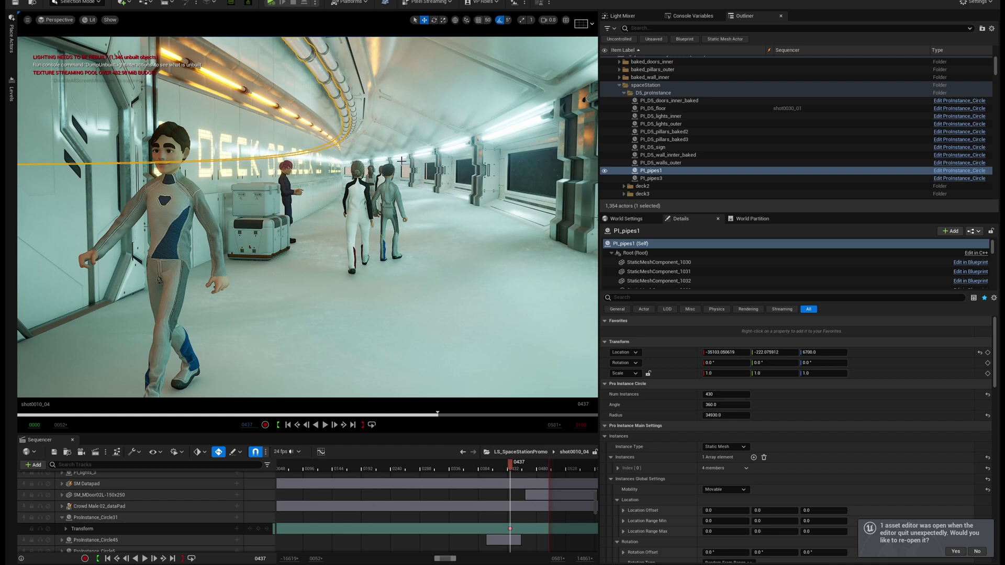
key("ctrl+d")
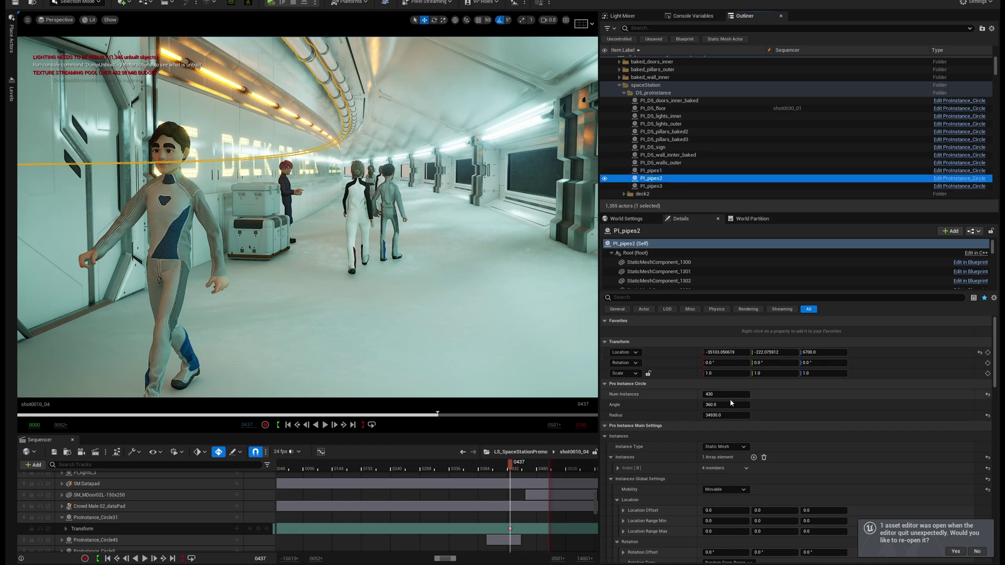
left_click(725, 415)
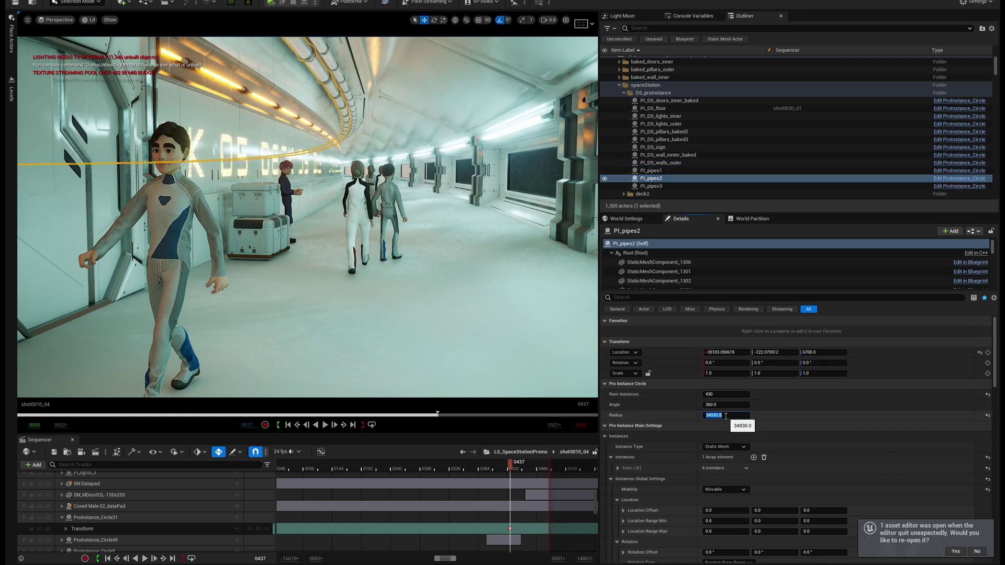
type("35500")
- Set the copied pipe array's Z location to 6500
left_click(820, 352)
type("3")
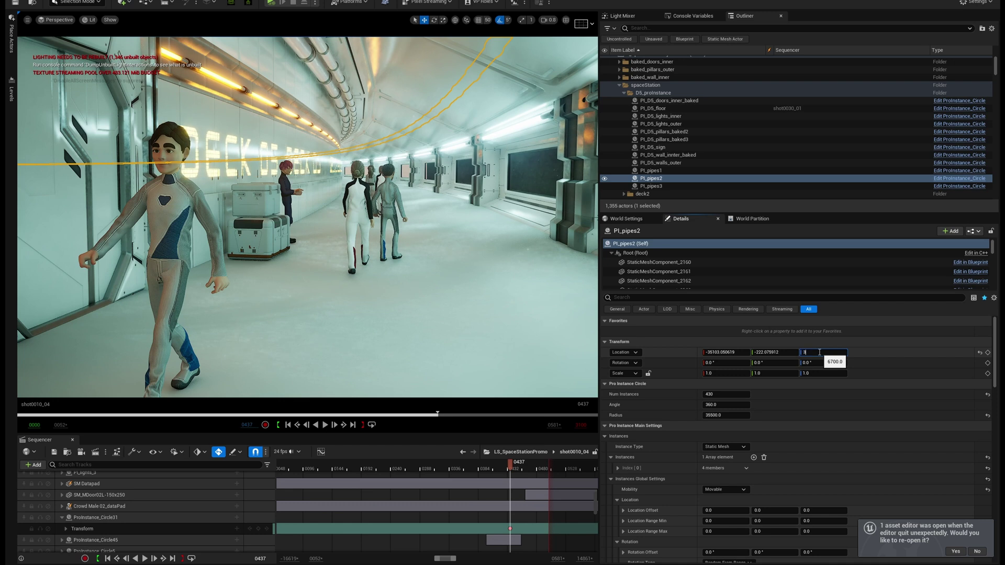
key("BackSpace")
type("6500")
key("Return")
- Try a radius of 35600 for the copied pipe array, then restore it to 35500
left_click(728, 416)
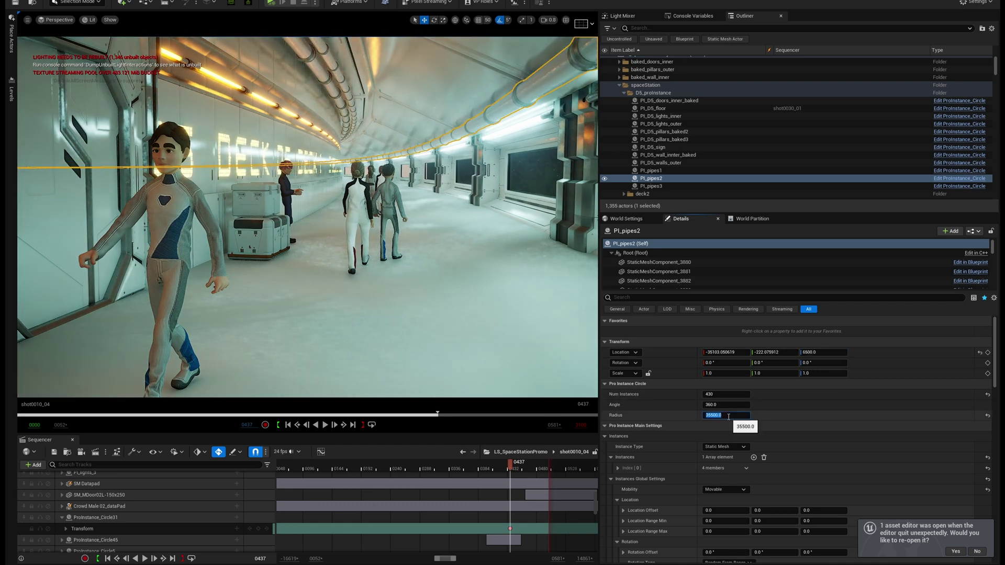
type("35600")
key("Return")
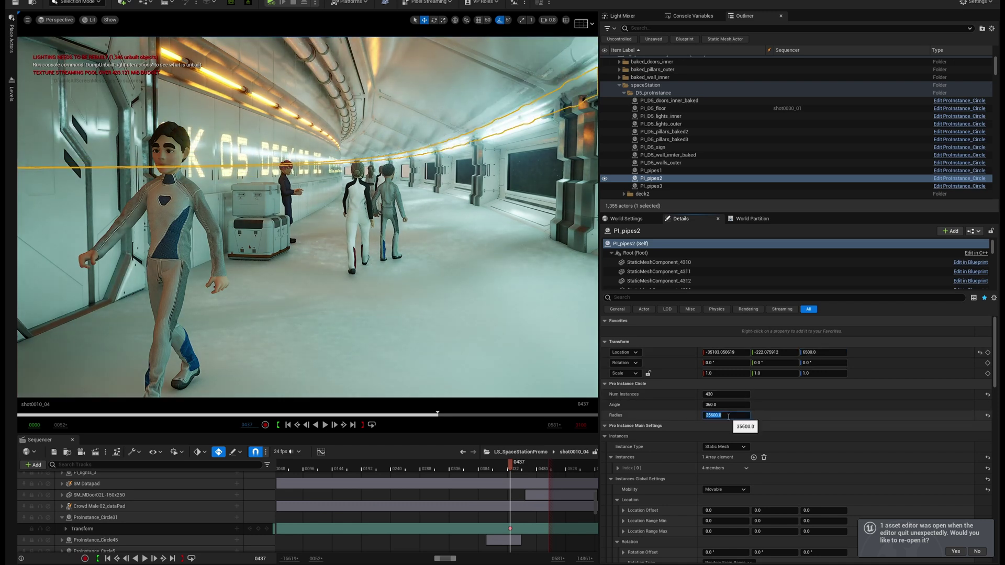
type("35500")
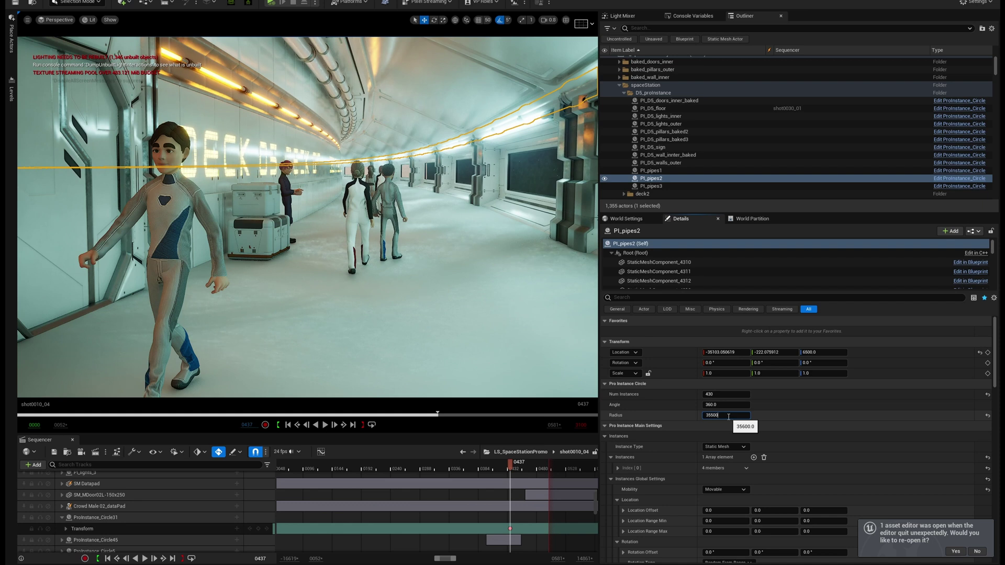
key("Return")
- Try a uniform scale of 1 for the copied pipe instances, then set minimum and maximum uniform scale to 2
scroll(448, 262, "down", 3)
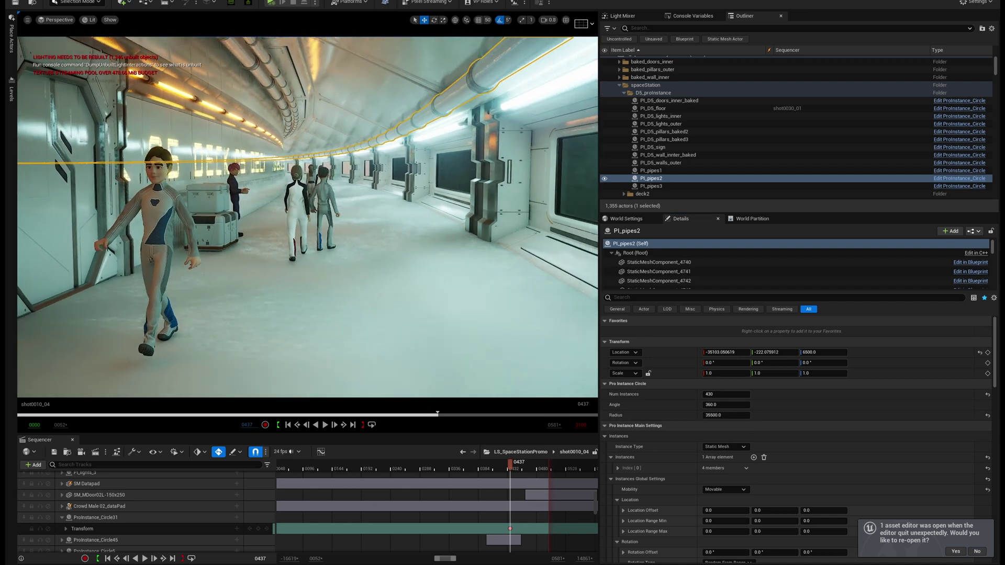
mouse_move(300, 232)
right_mouse_down()
mouse_move(343, 199)
mouse_move(290, 249)
right_mouse_up()
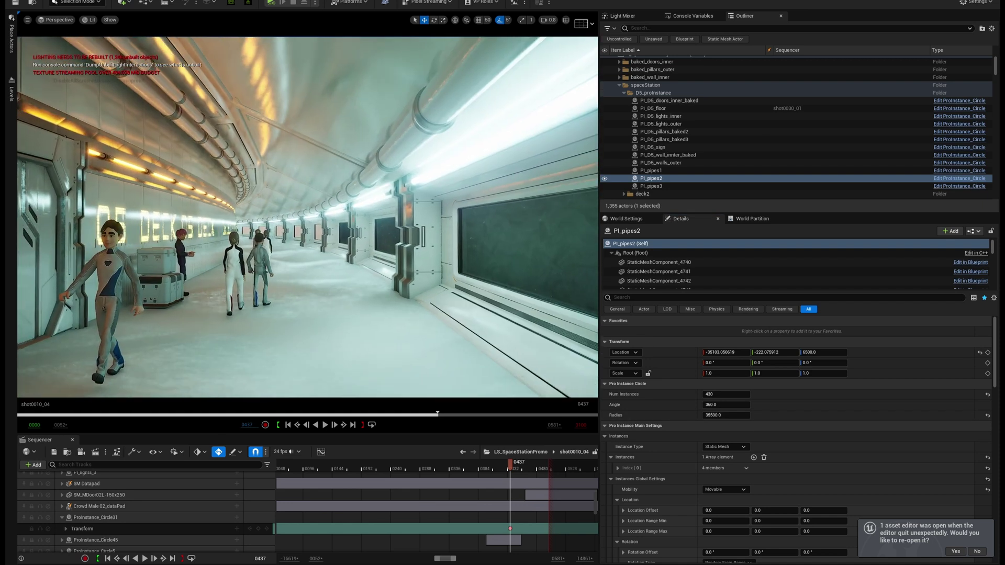
left_click(395, 159)
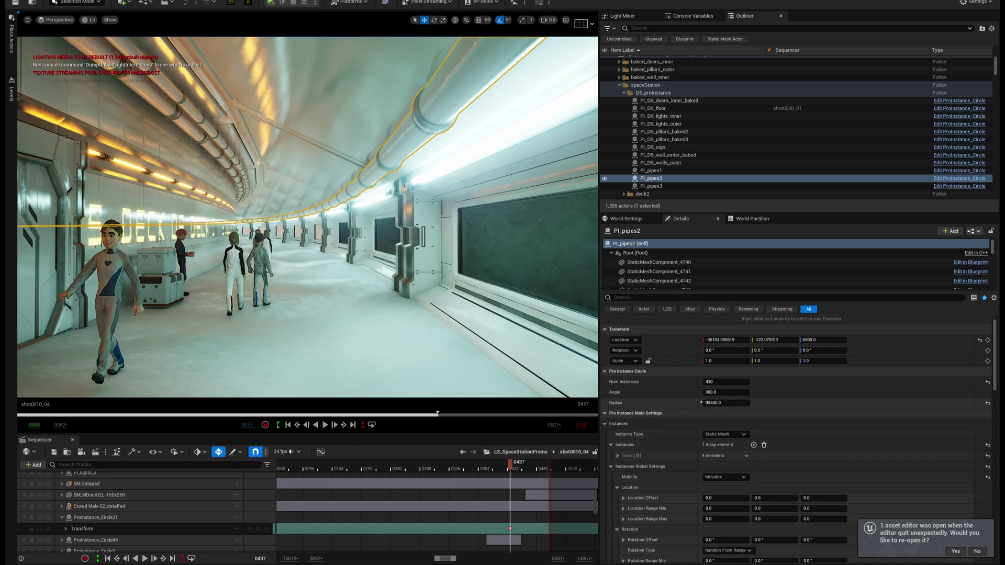
scroll(696, 445, "down", 10)
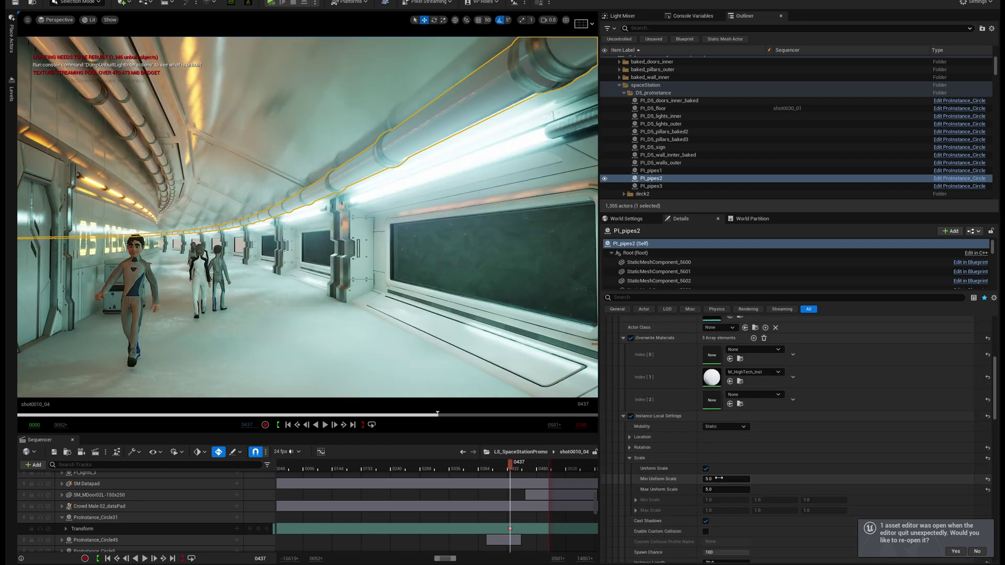
left_click(720, 477)
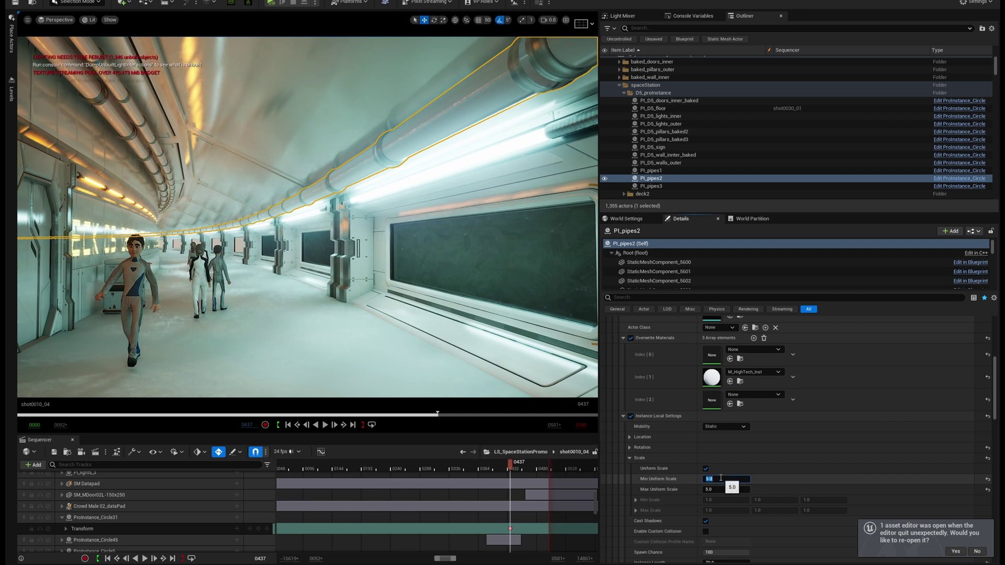
type("1")
key("Return")
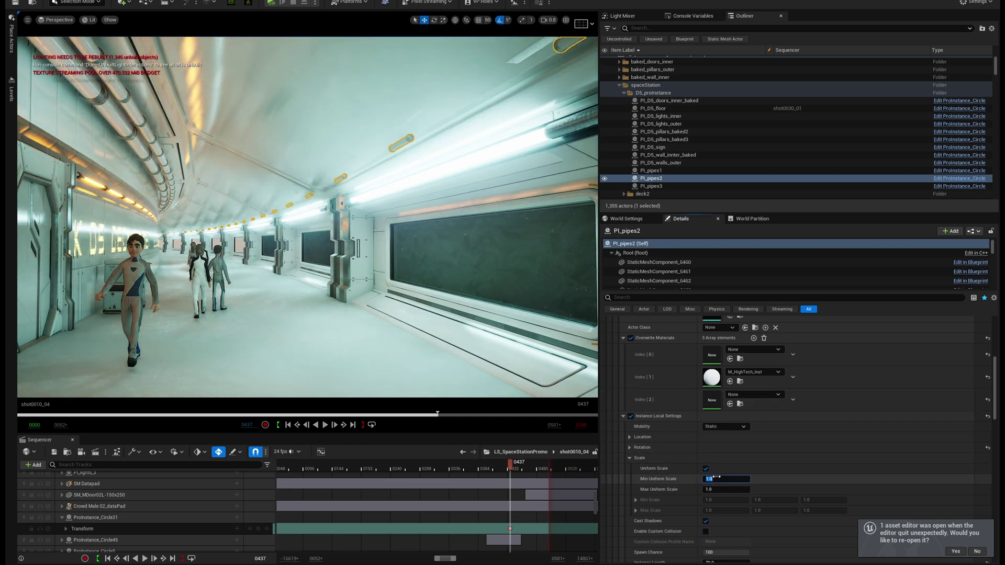
type("2")
key("Return")
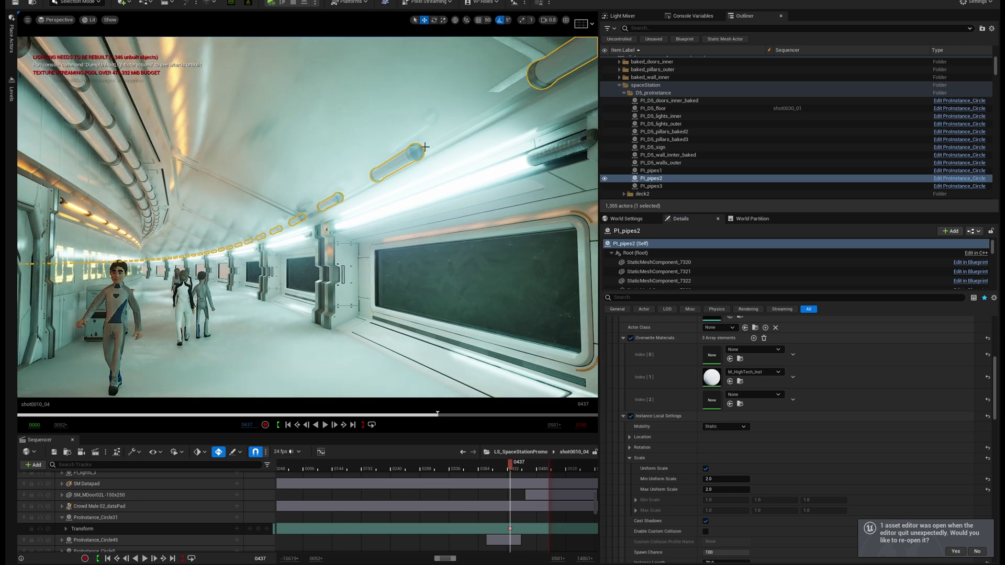
- Set the copied pipe array to 900 instances and its circle angle to 180
scroll(696, 369, "up", 5)
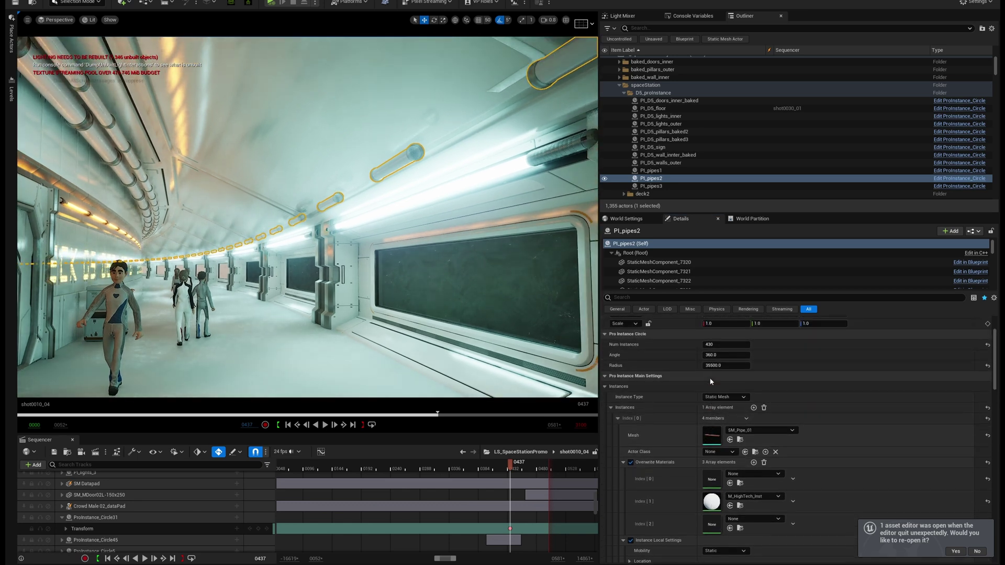
left_click(728, 369)
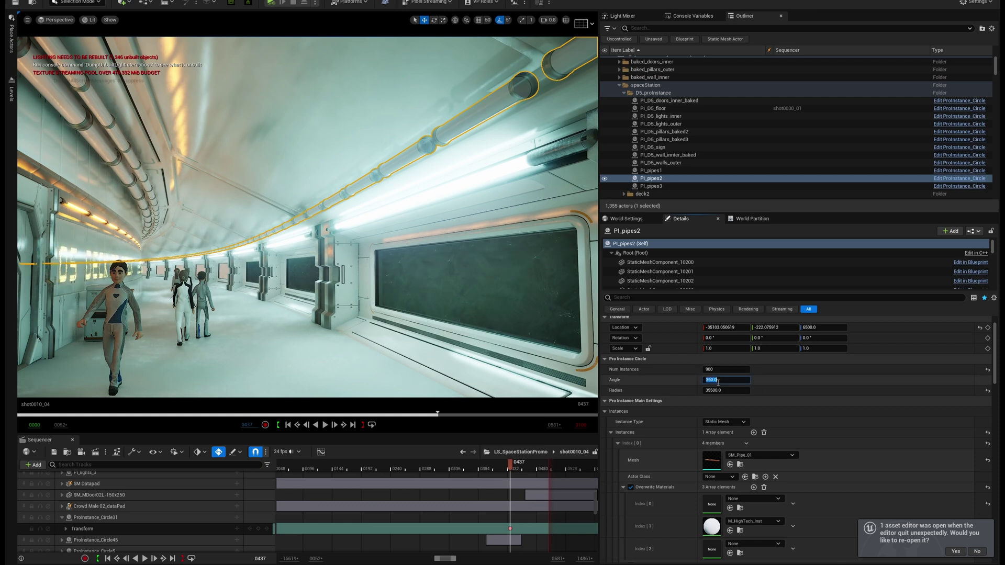
key("Return")
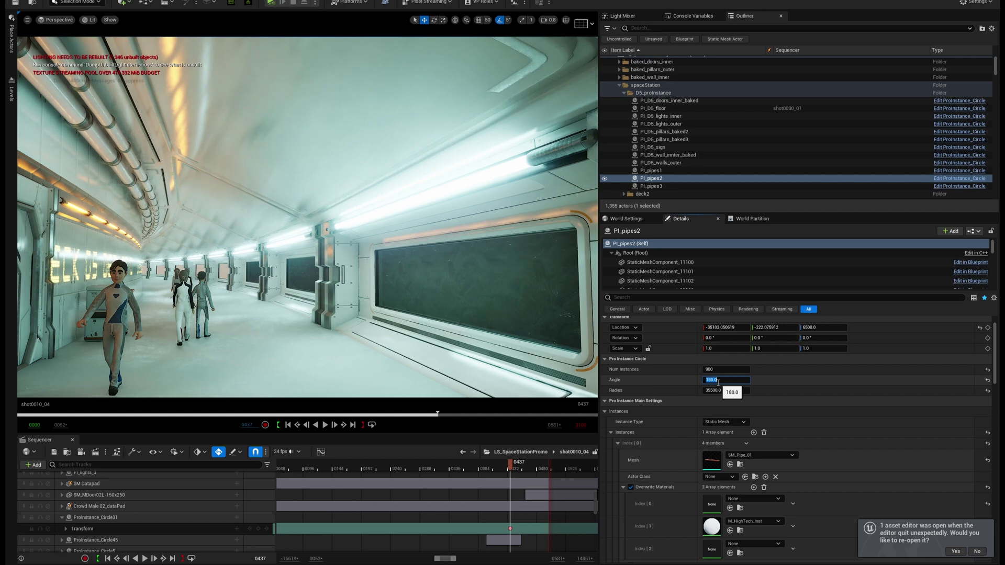
- Try a Z rotation of 90° for the PI_pipes2 array, then set it to -90°
left_click(827, 338)
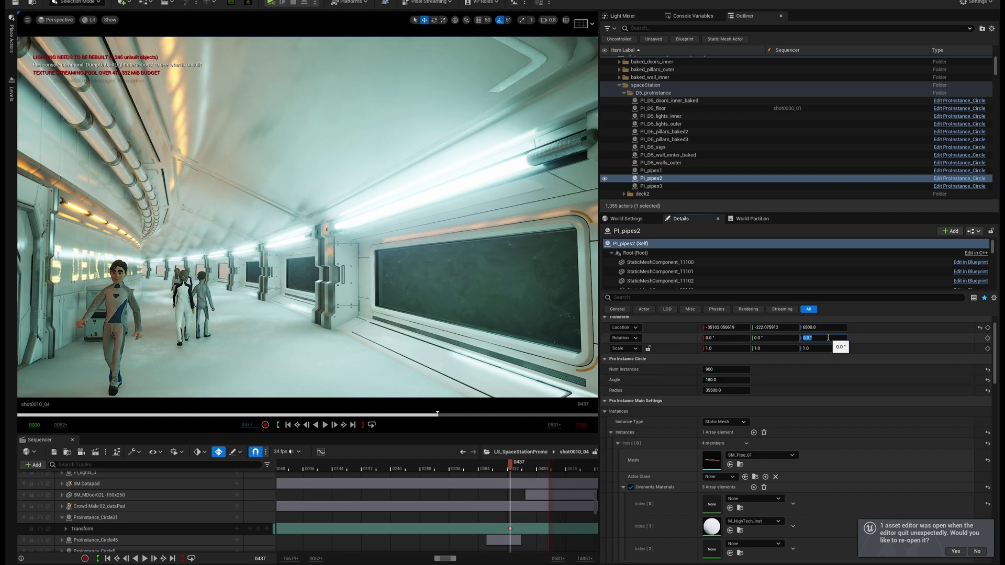
type("90")
key("Return")
type("-9")
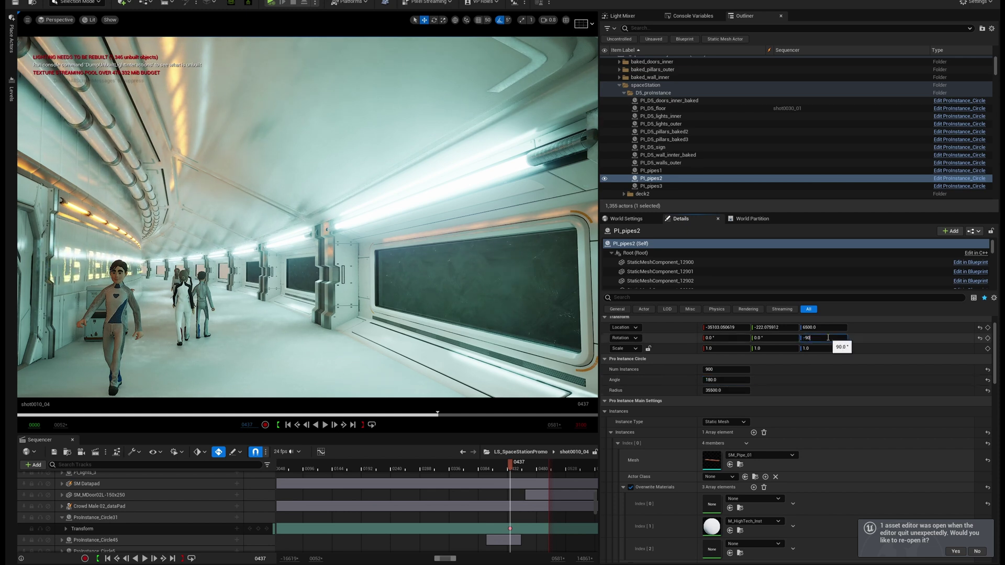
key("Return")
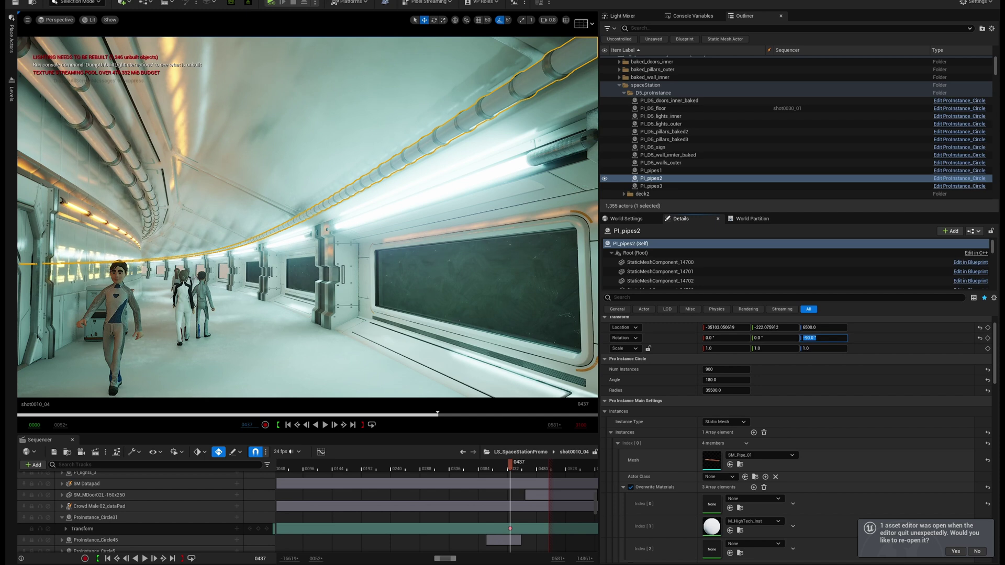
- Try 450 and 500 instances for the PI_pipes2 array, then set its instance count to 600
left_click(713, 369)
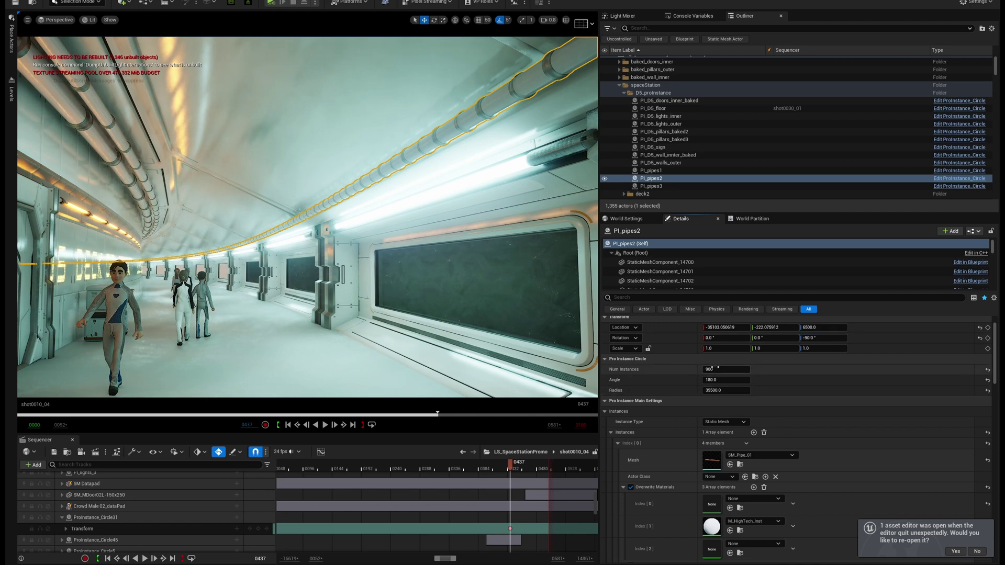
type("450")
key("Return")
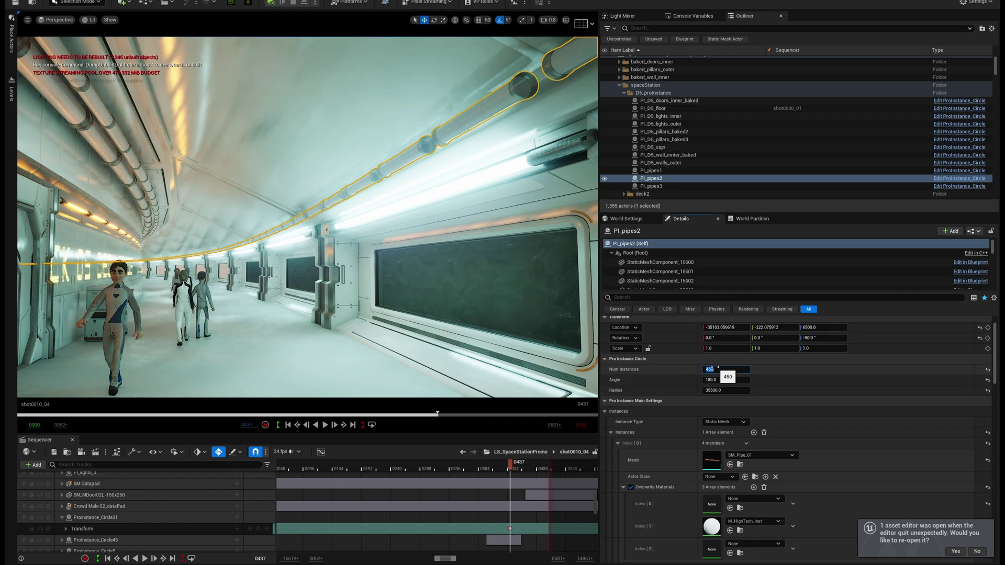
type("500")
key("Return")
type("60")
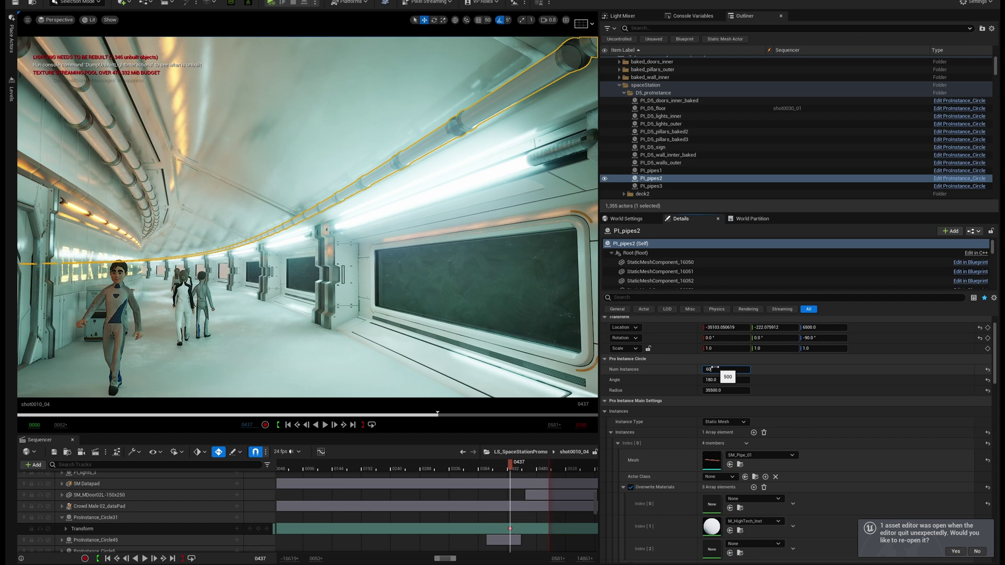
type("0")
key("Return")
- Examine the ceiling pipes, walls and characters along the Deck 05 corridor from several viewpoints
mouse_move(395, 187)
right_mouse_down()
mouse_move(487, 186)
mouse_move(395, 187)
right_mouse_up()
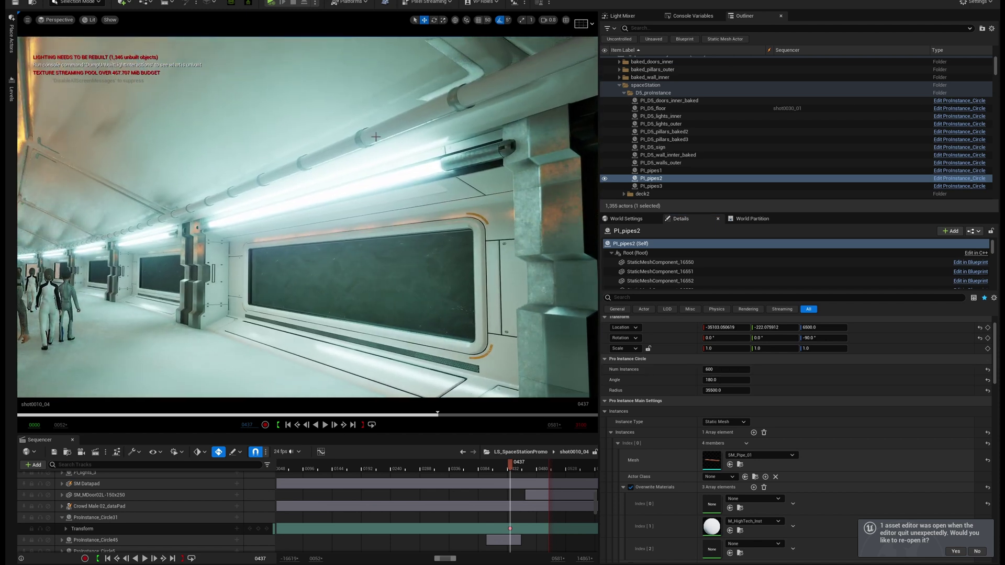
right_click_drag(376, 137, 403, 223)
scroll(309, 162, "down", 2)
key("g")
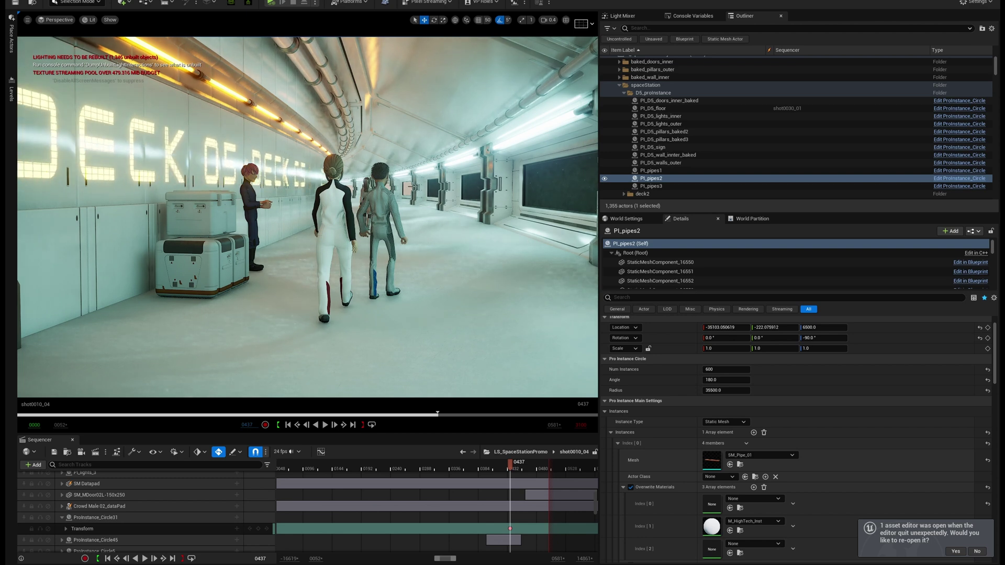
right_click_drag(437, 238, 463, 212)
key("s")
key("s")
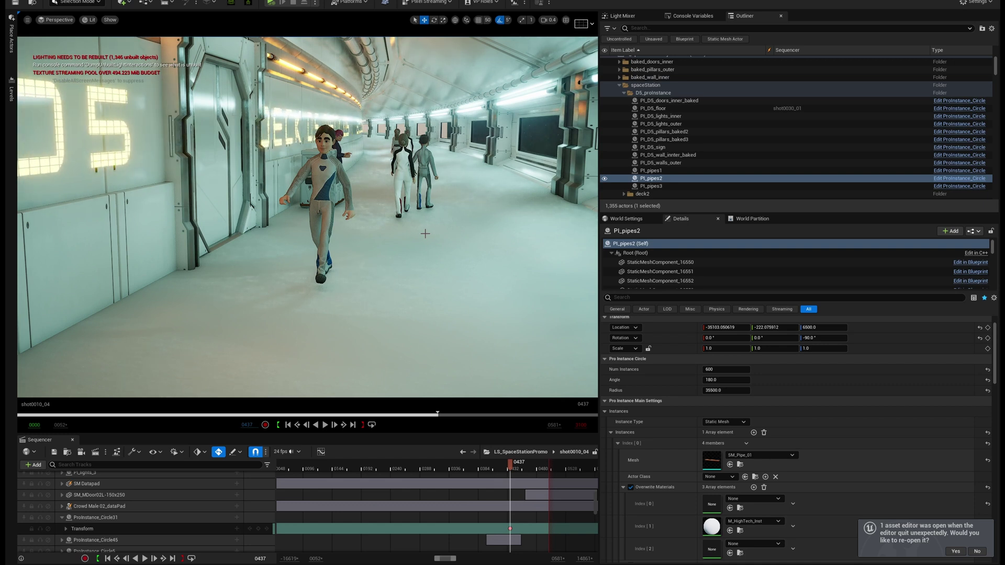
right_click_drag(425, 233, 387, 228)
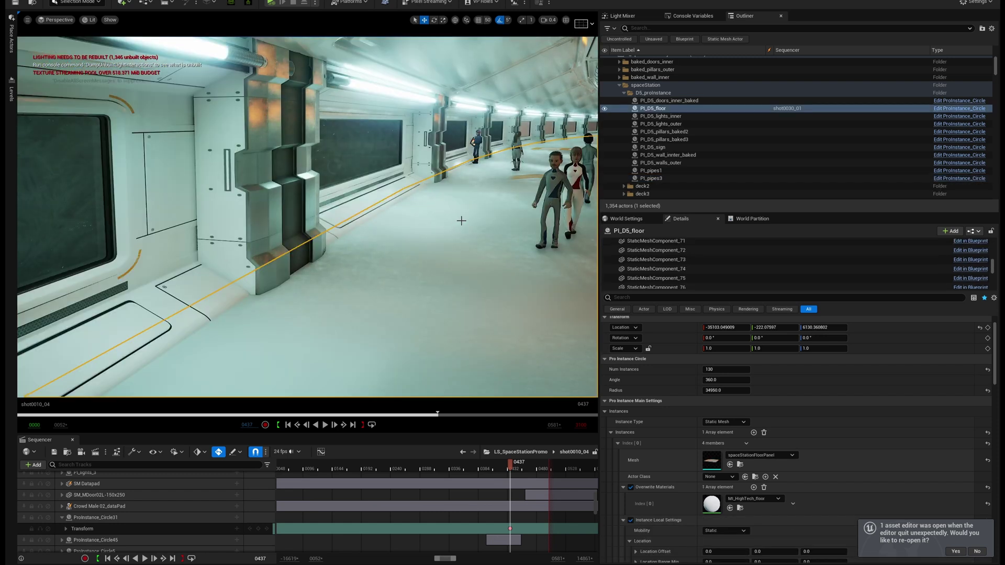
- Bake the instances of the PI_D5_walls_outer array into individual actors and hide the original array
left_click(390, 179)
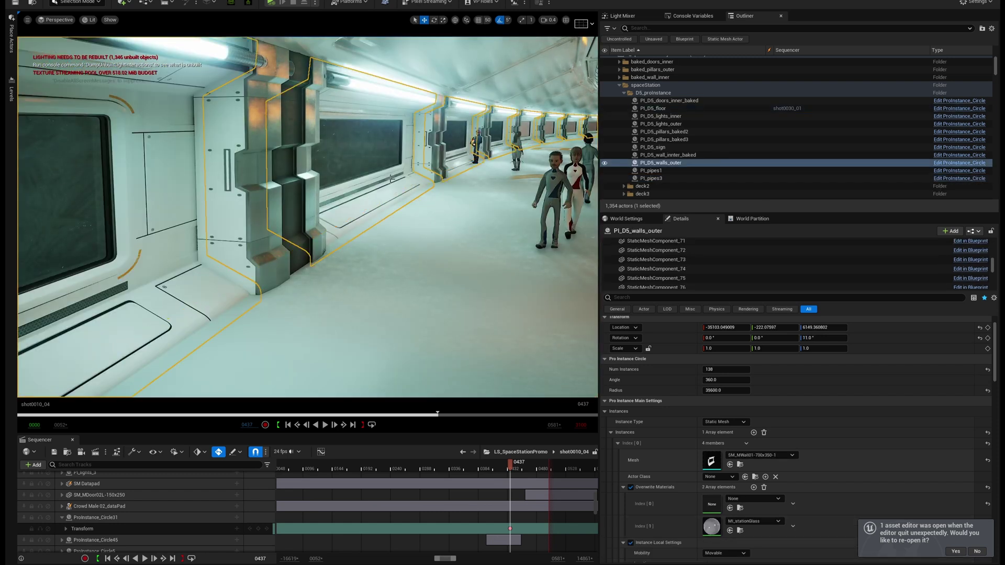
scroll(651, 428, "down", 10)
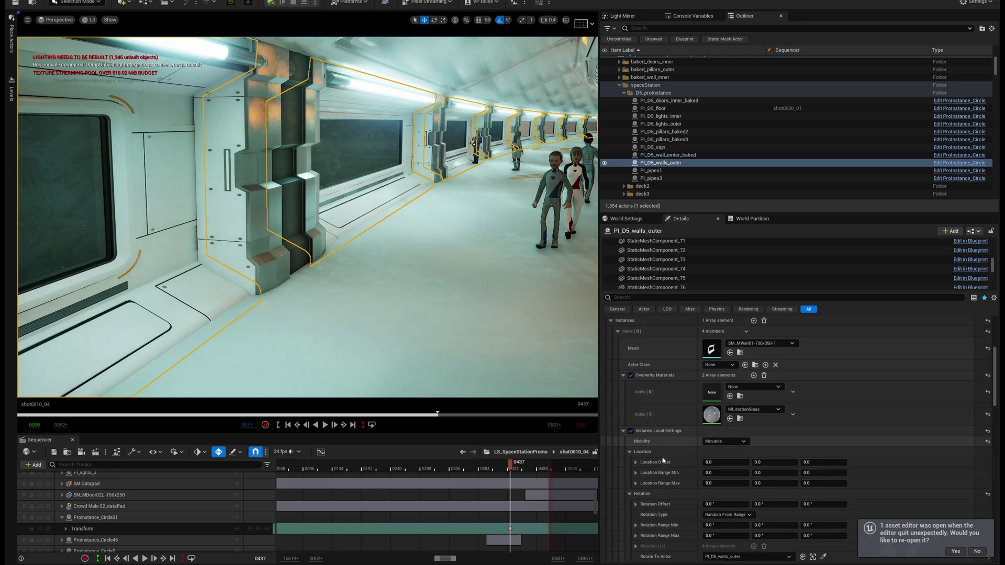
scroll(663, 459, "down", 10)
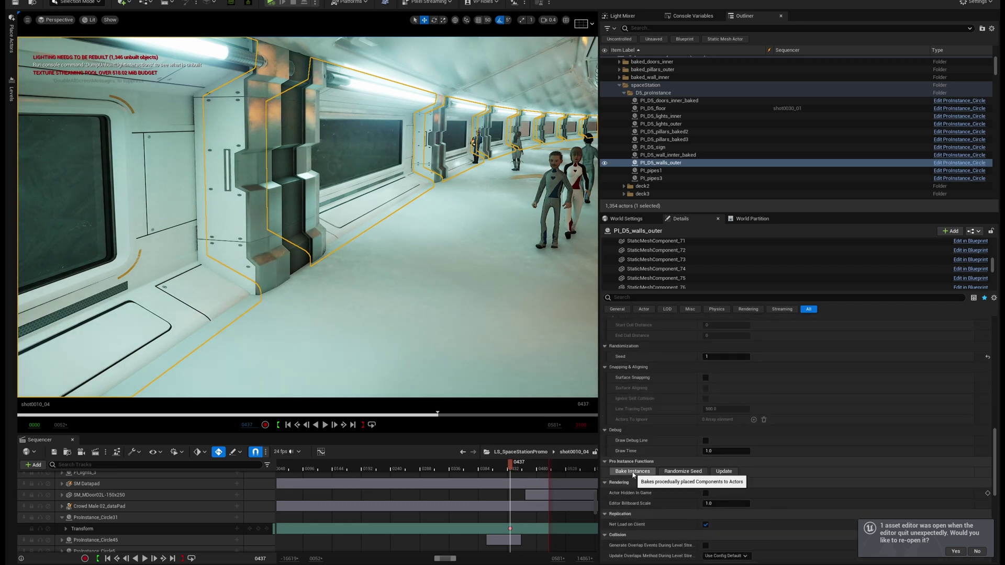
left_click(632, 472)
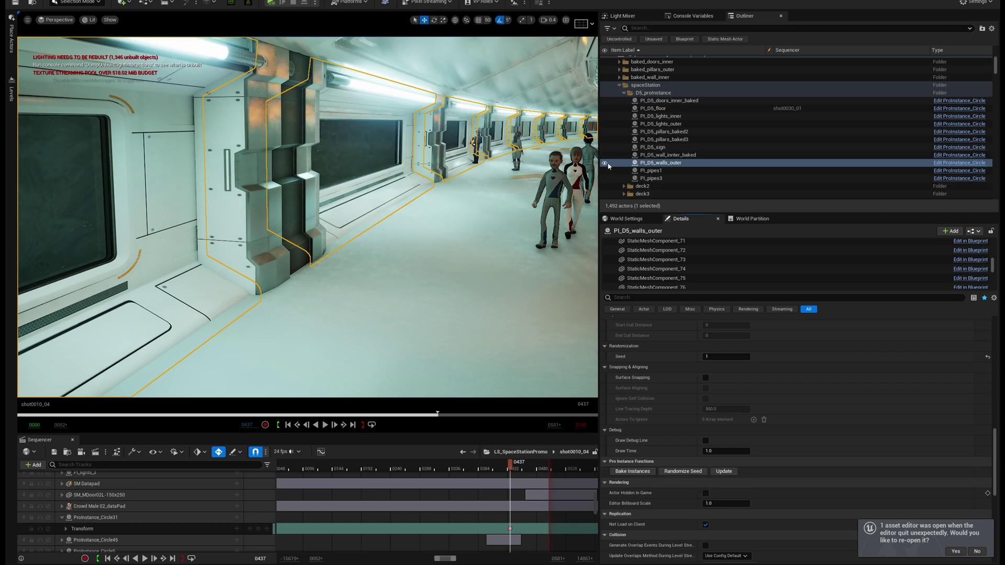
left_click(652, 163)
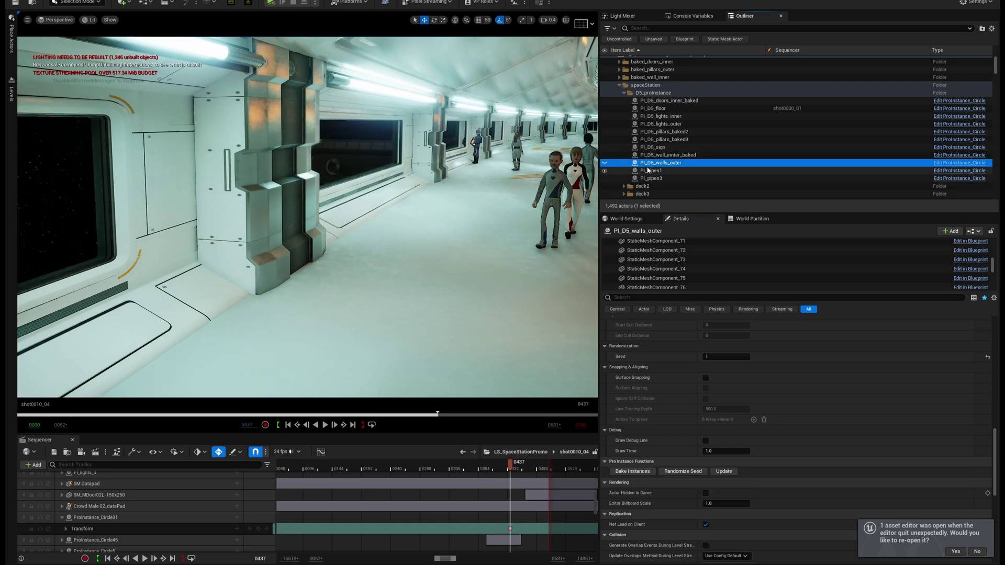
- Move the baked outer wall section beside the corridor pillar about 22 units along the Y axis
left_click(377, 193)
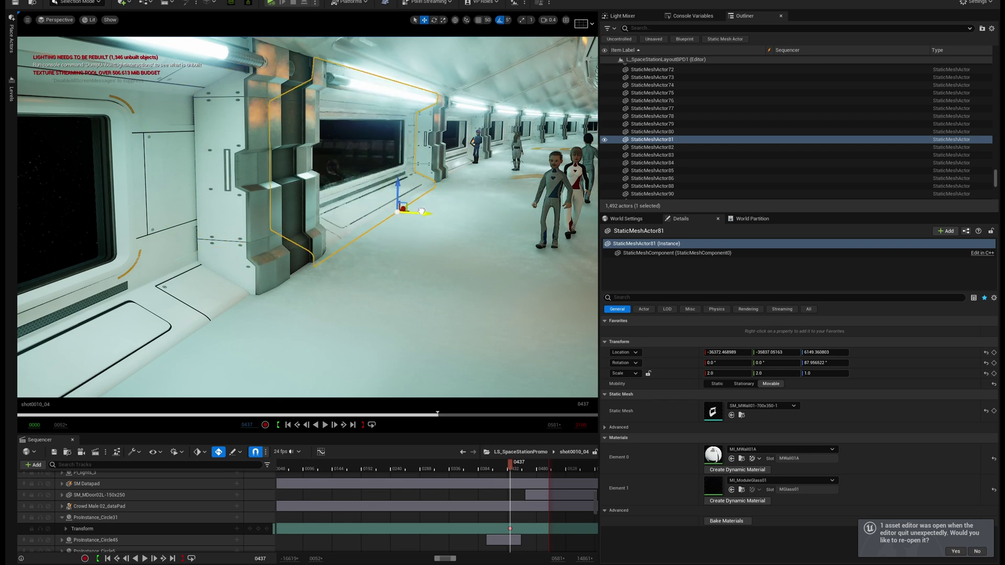
left_click_drag(421, 211, 396, 217)
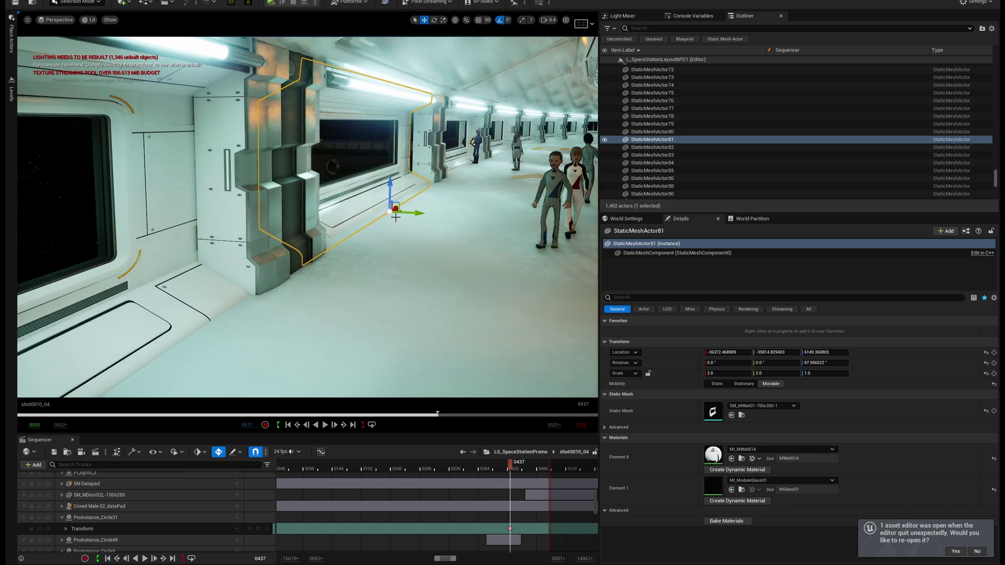